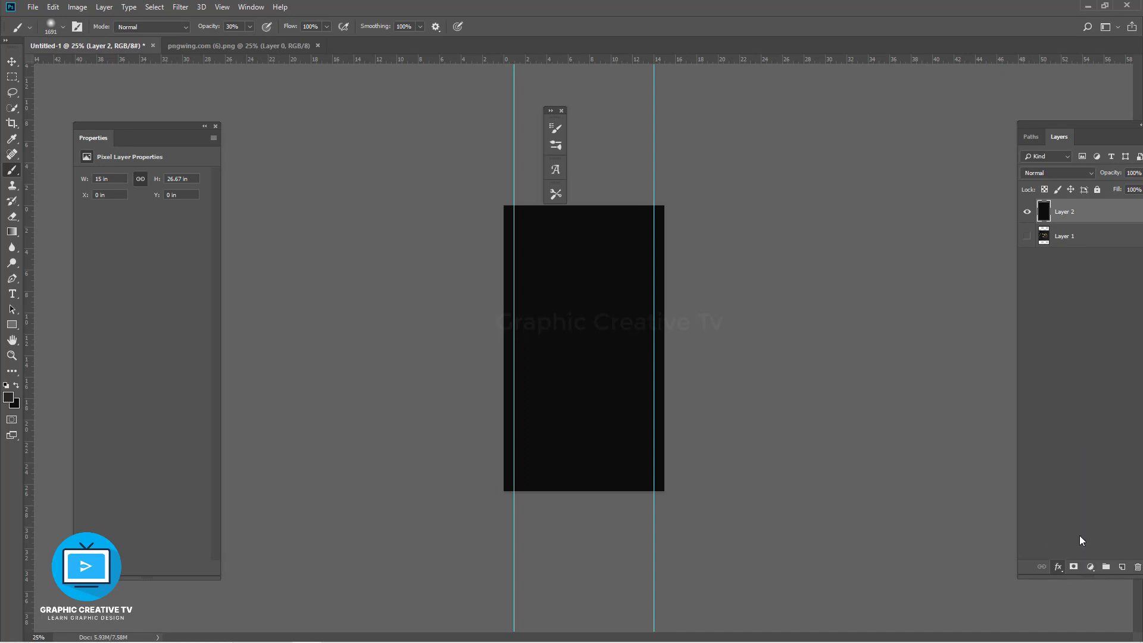
Step: Add a dark linear Gradient Overlay to Layer 2, reversed, at a 94° angle and 150% scale
click(773, 160)
click(837, 245)
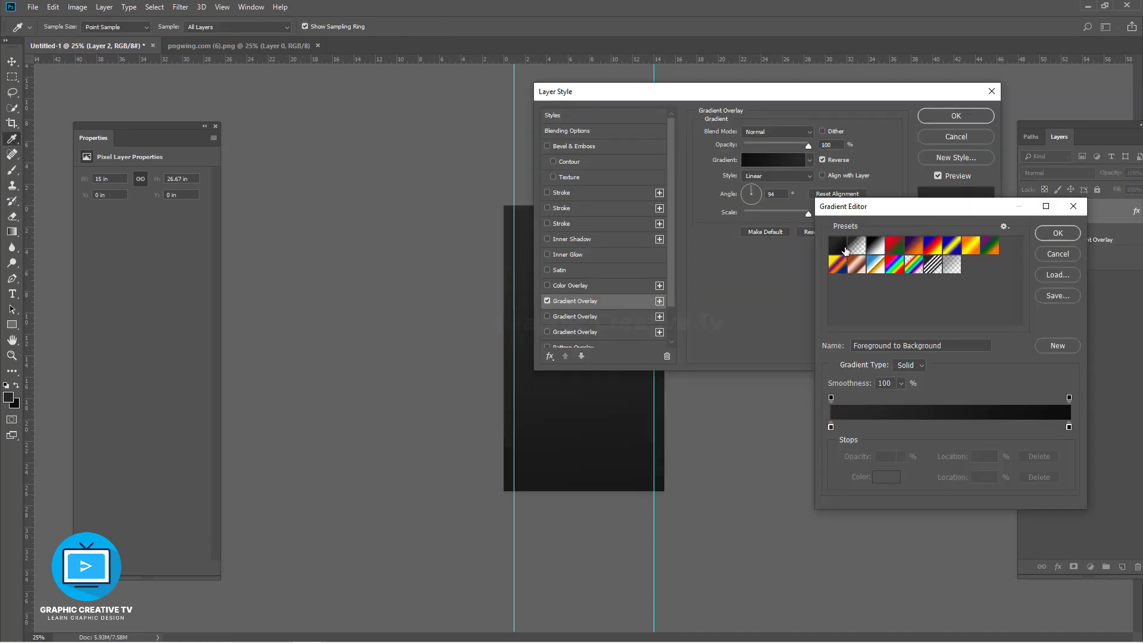
click(1058, 255)
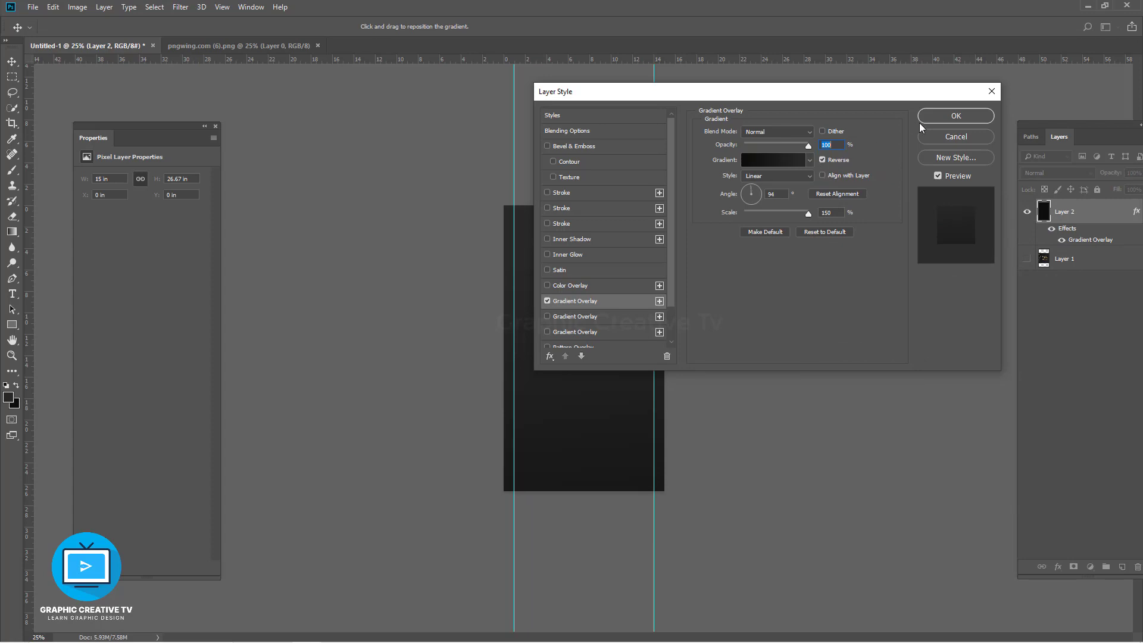
click(950, 118)
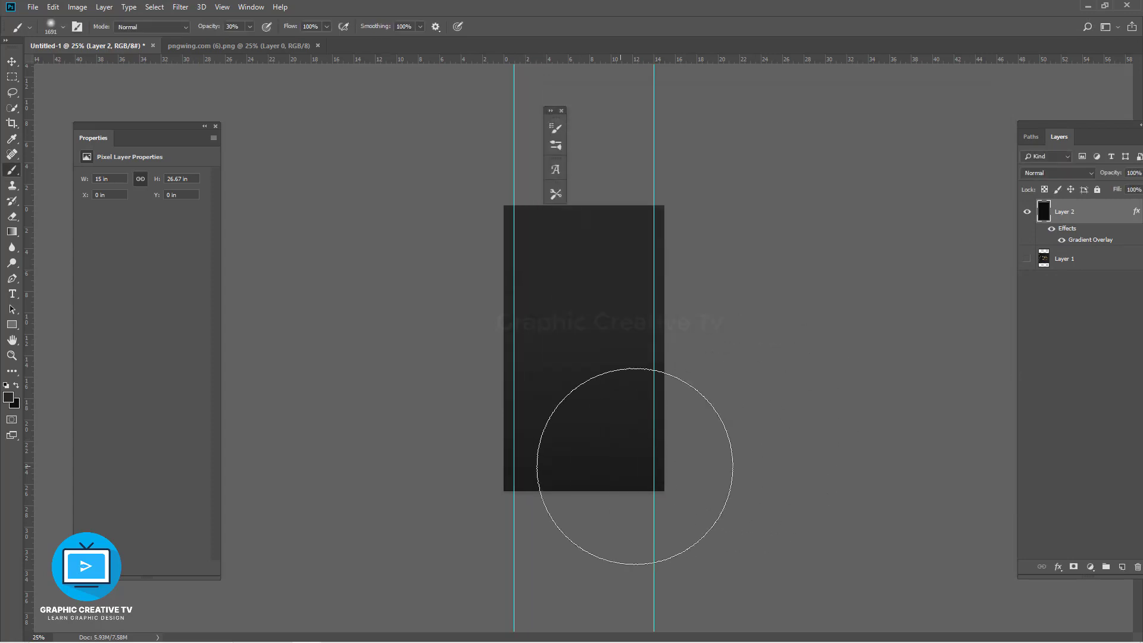
Step: Try to shade the lower part of the poster on a new layer with a large soft brush at 30% opacity
key(ctrl+shift+n)
key(Return)
key(x)
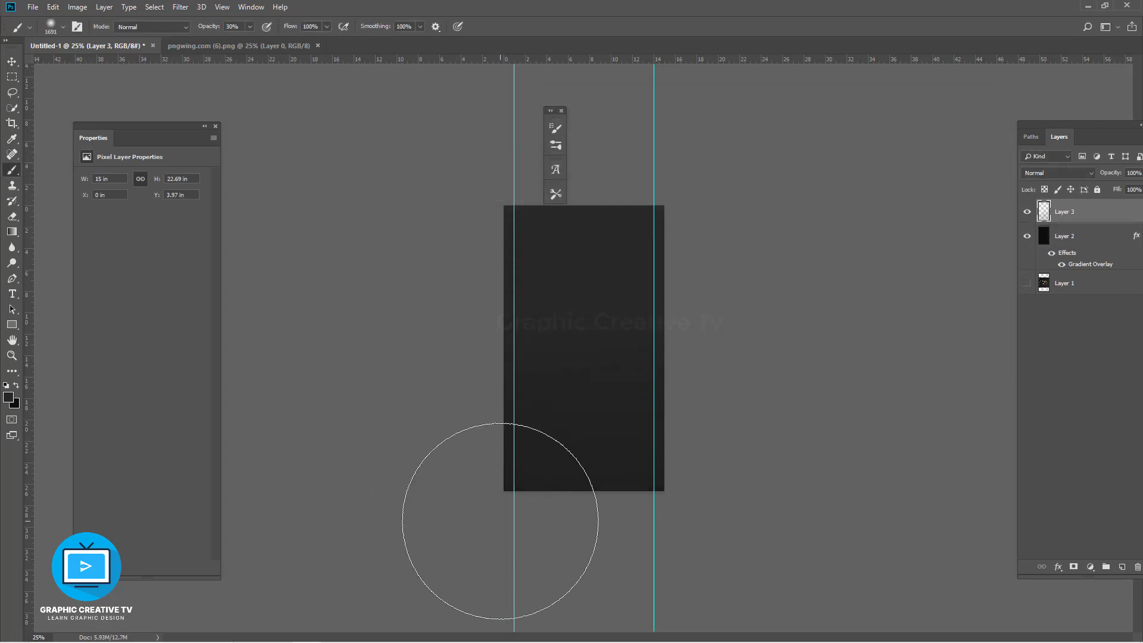
mouse_move(501, 521)
mouse_down()
mouse_move(420, 506)
mouse_move(711, 447)
mouse_up()
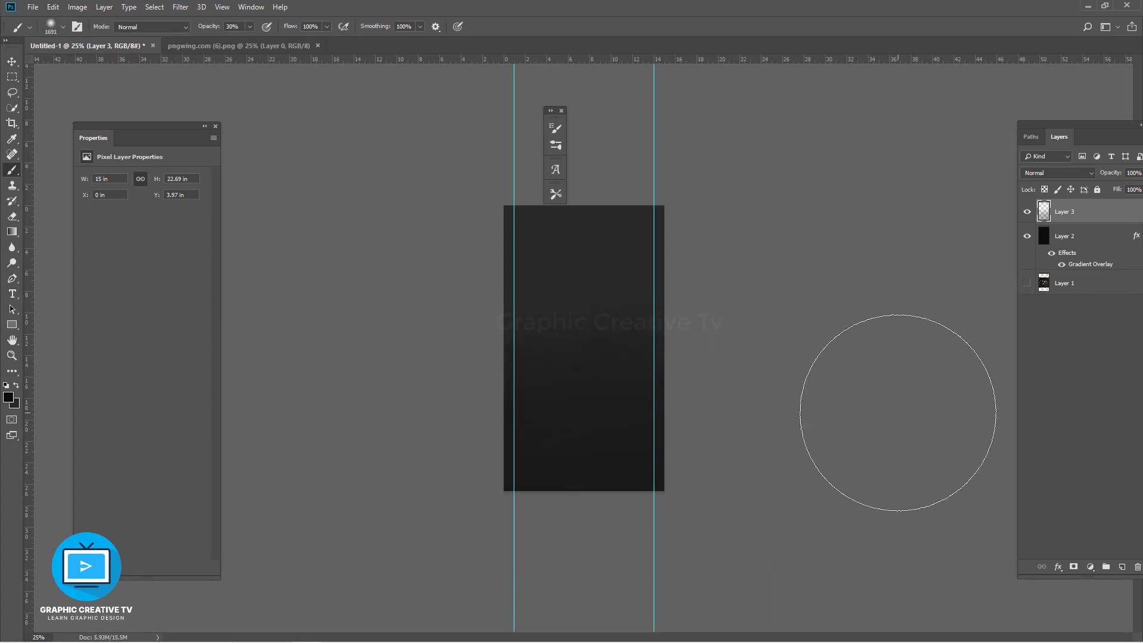
key(Delete)
Step: Try to bring the watch image directly into the poster document and scale it down
click(12, 62)
click(238, 46)
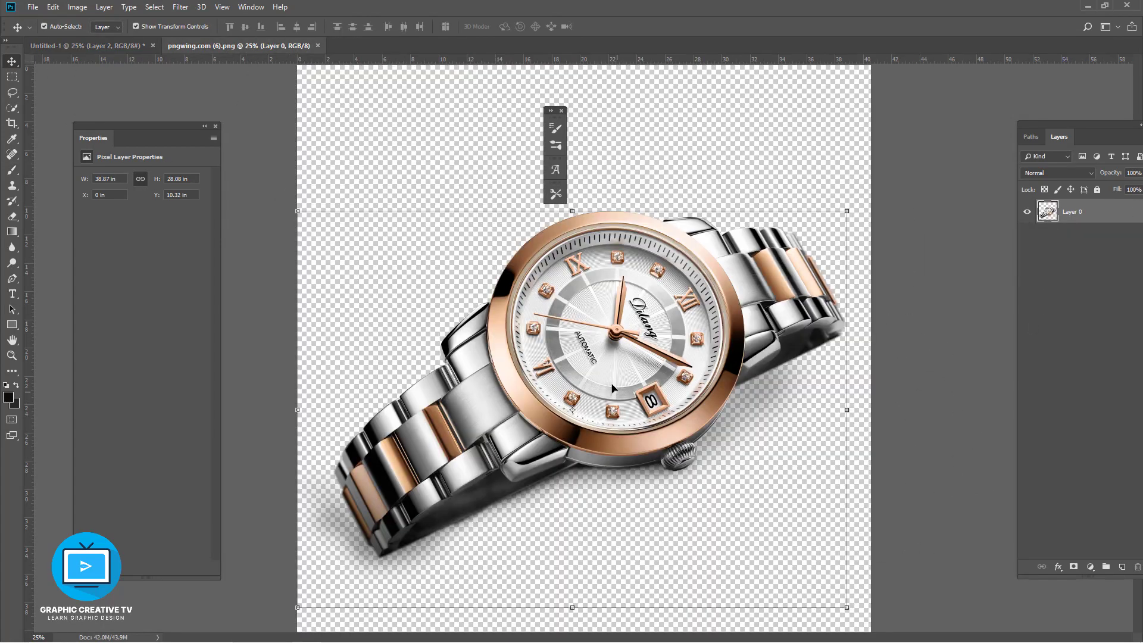
drag(658, 406, 603, 297)
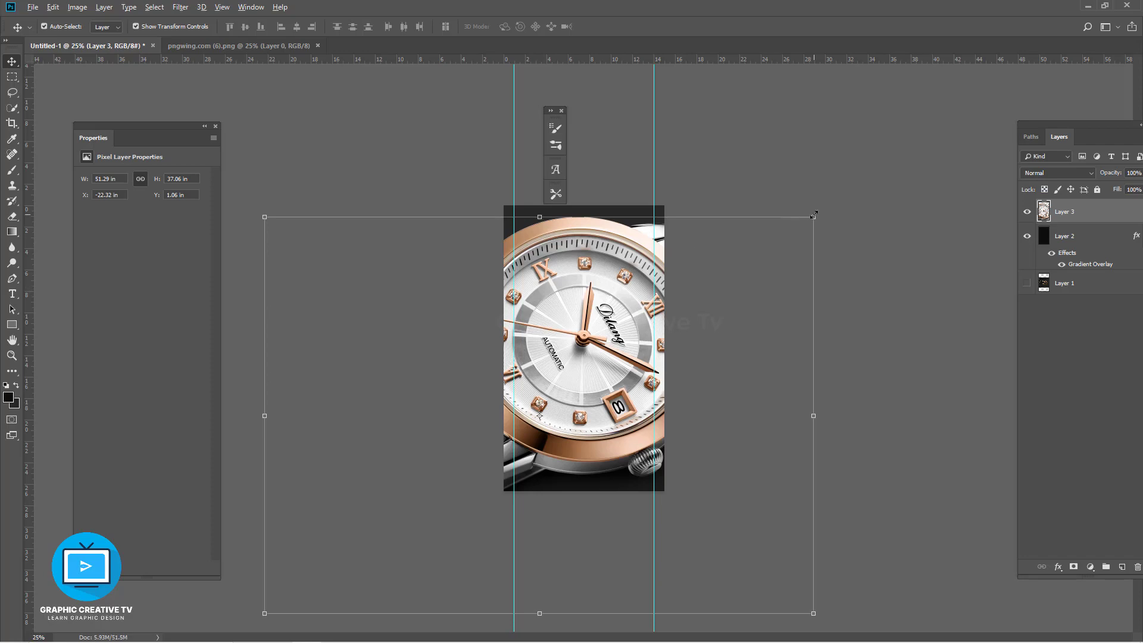
drag(813, 214, 638, 343)
key(Return)
key(Delete)
Step: Convert the watch layer to a smart object, bring it into the poster and scale it to roughly the guides' width in the lower half
click(238, 46)
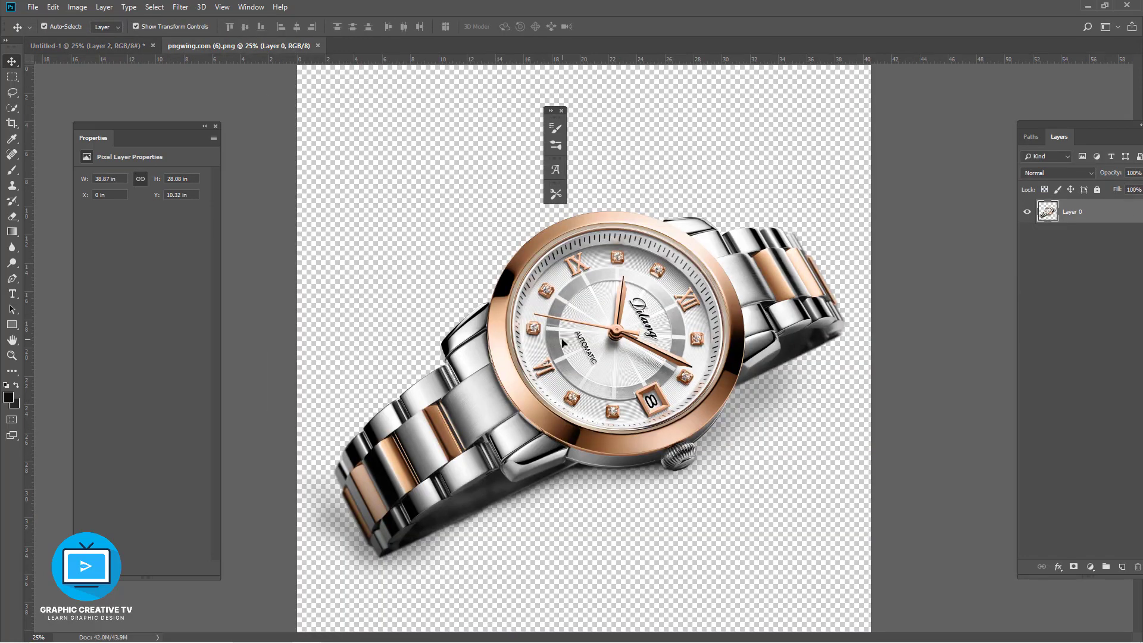
right_click(1079, 210)
click(1000, 304)
drag(611, 363, 584, 429)
drag(832, 250, 635, 390)
key(Return)
Step: Add the text "Black", enlarge it to about 308 pt and centre it above the watch near the poster's upper edge
key(ctrl+plus)
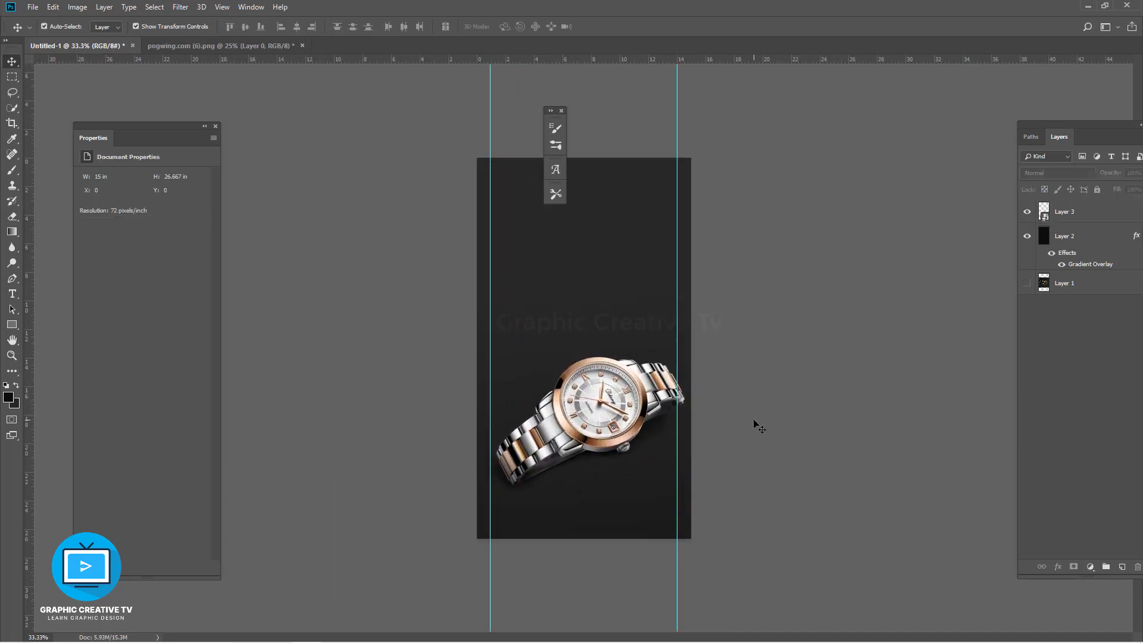
click(542, 289)
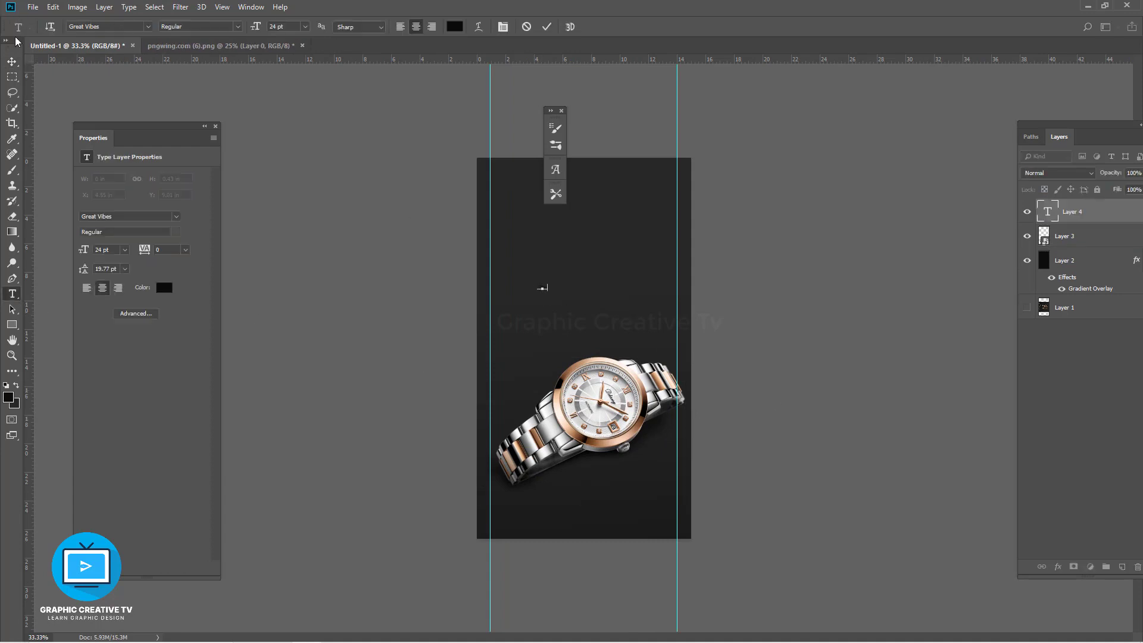
click(12, 61)
drag(505, 298, 677, 363)
drag(655, 338, 632, 247)
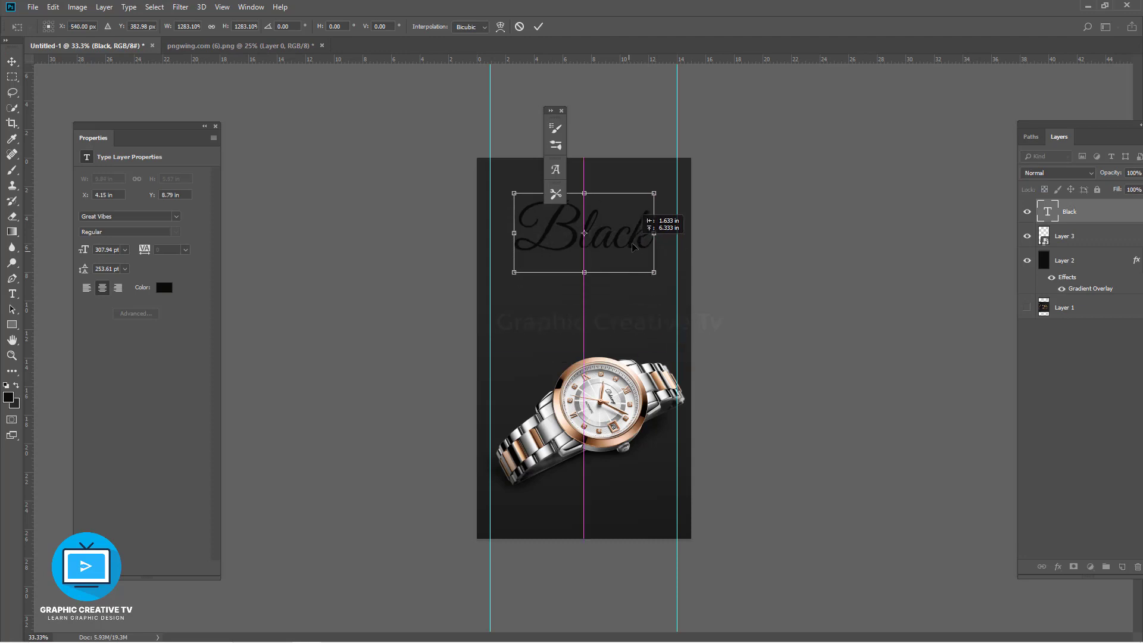
key(Return)
Step: Set the "Black" text in the Gilroy-Bold font with all caps
text(gil)
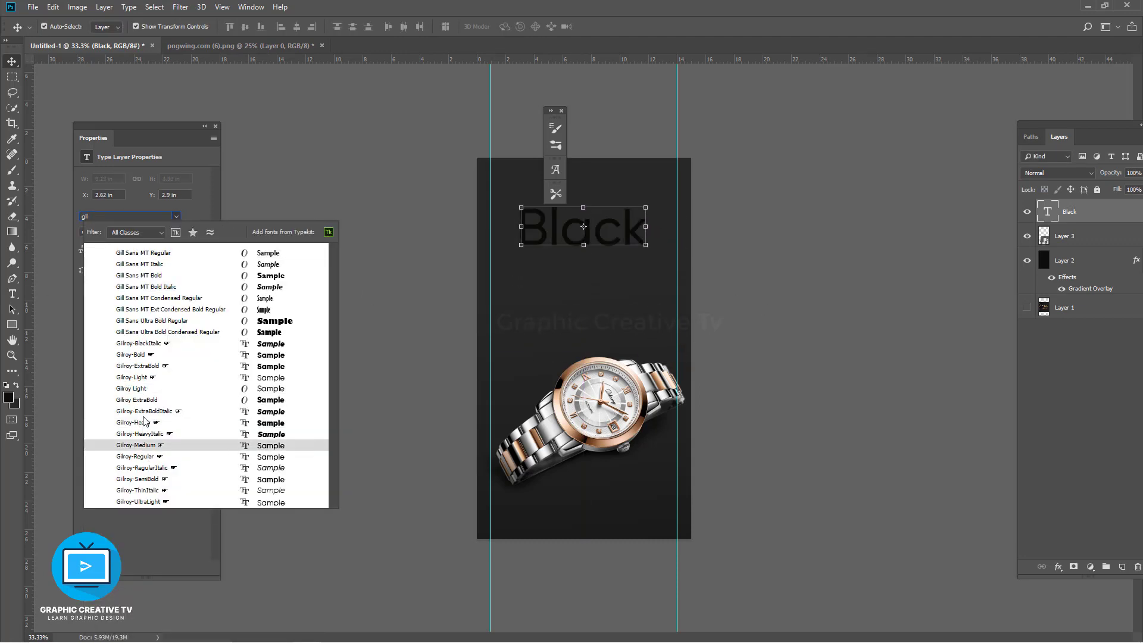
click(131, 354)
key(t)
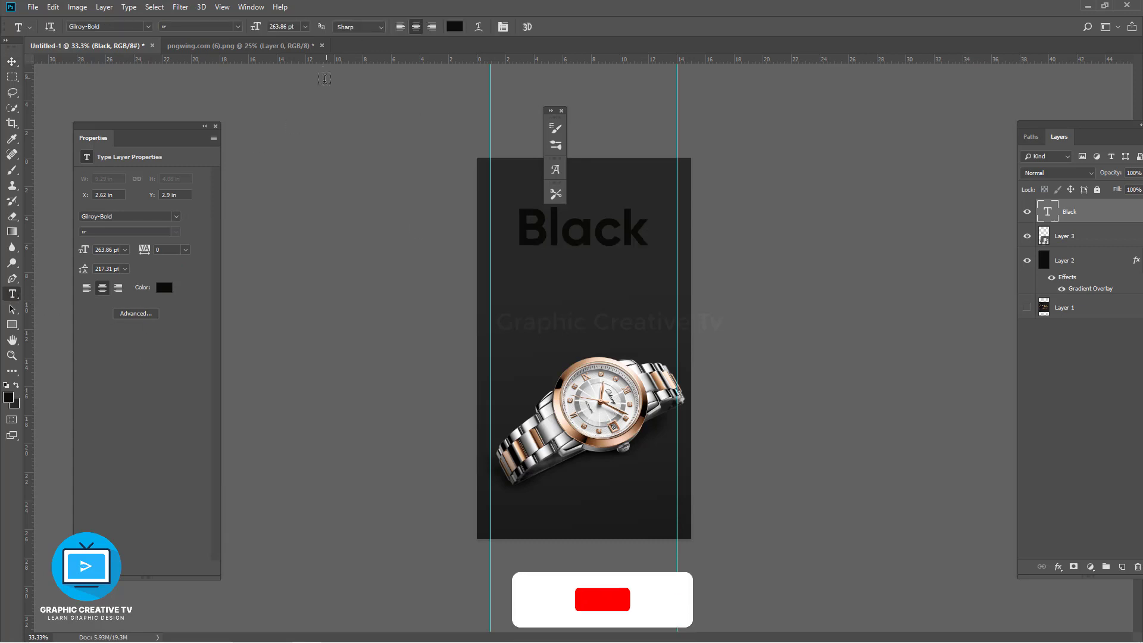
click(503, 27)
click(44, 110)
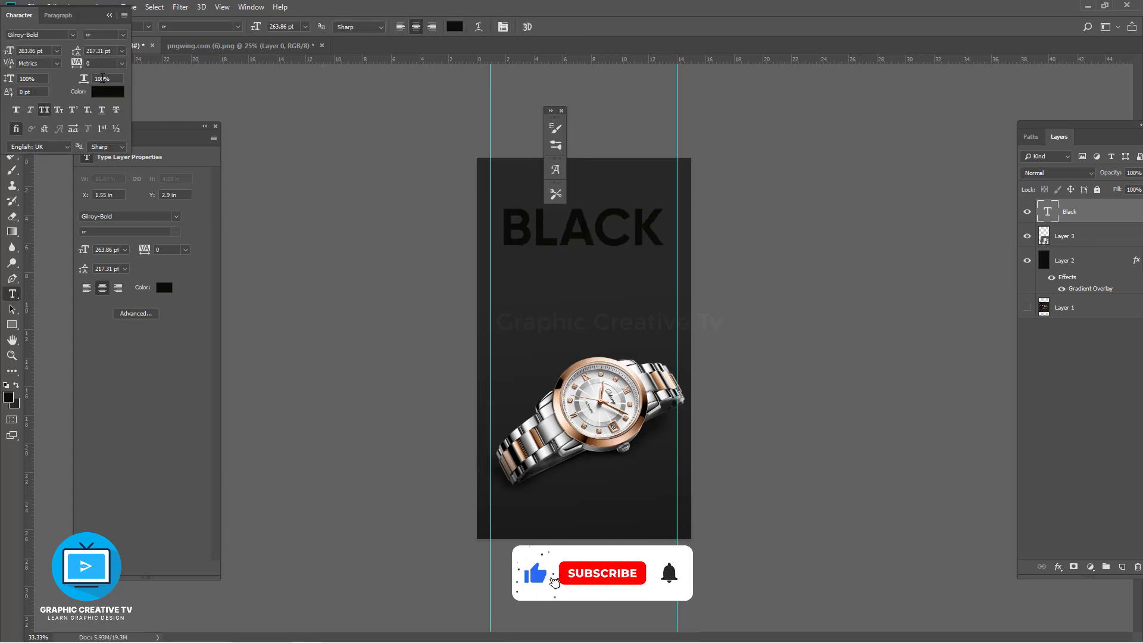
click(109, 15)
click(12, 62)
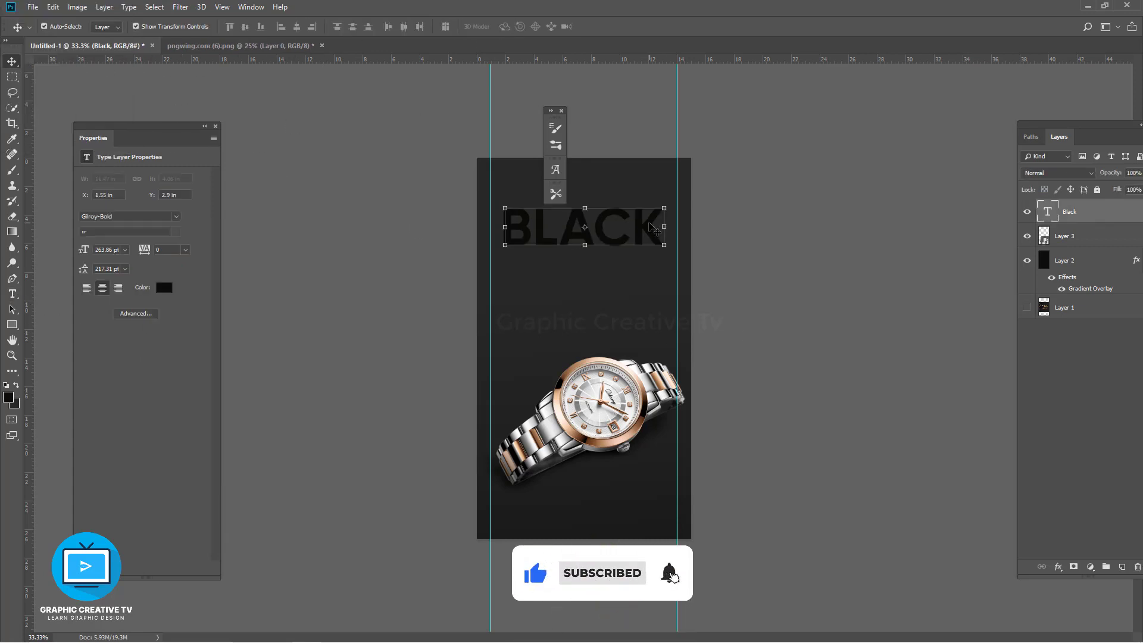
Step: Scale the BLACK text down to about 218 pt and centre it between the guides
key(ctrl+plus)
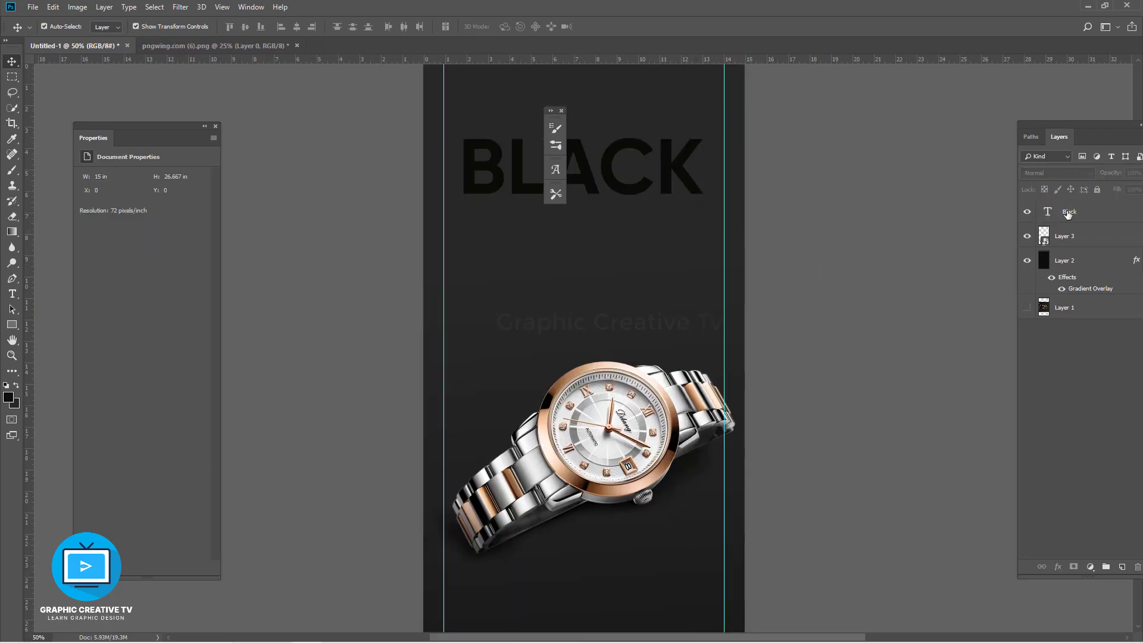
click(1059, 566)
click(1075, 447)
drag(703, 136, 683, 142)
drag(646, 171, 648, 174)
key(Return)
Step: Change the BLACK text colour to light grey
click(171, 292)
drag(766, 454, 692, 409)
click(956, 383)
click(819, 281)
click(641, 188)
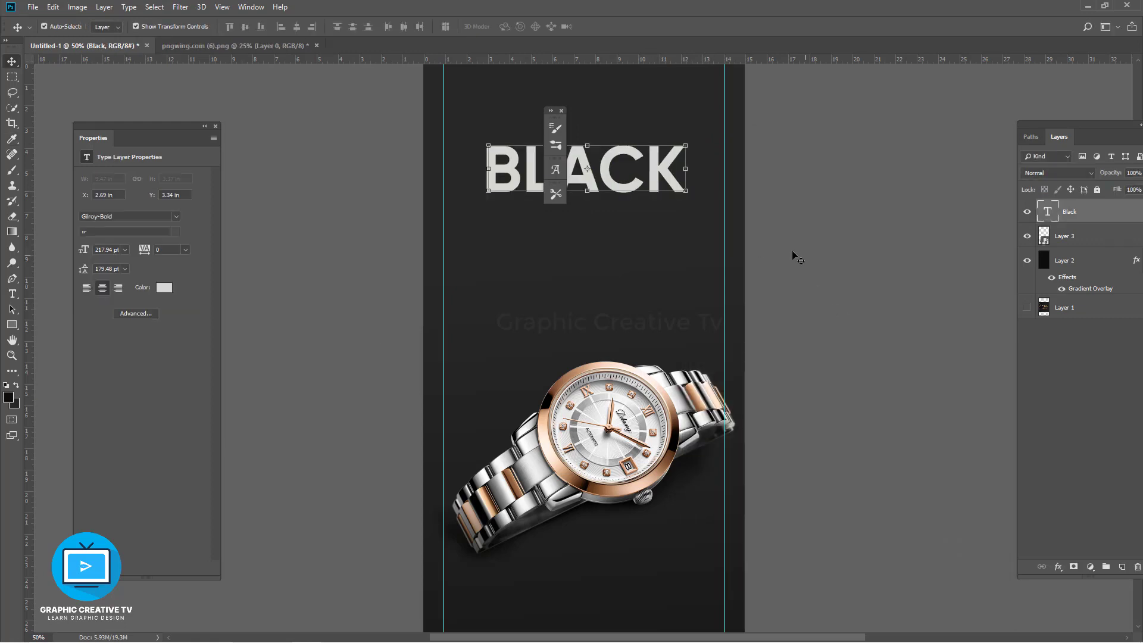
click(796, 256)
Step: Duplicate the BLACK text directly below the original and retype the copy as FRIDAY
drag(635, 189, 477, 234)
text(tFR)
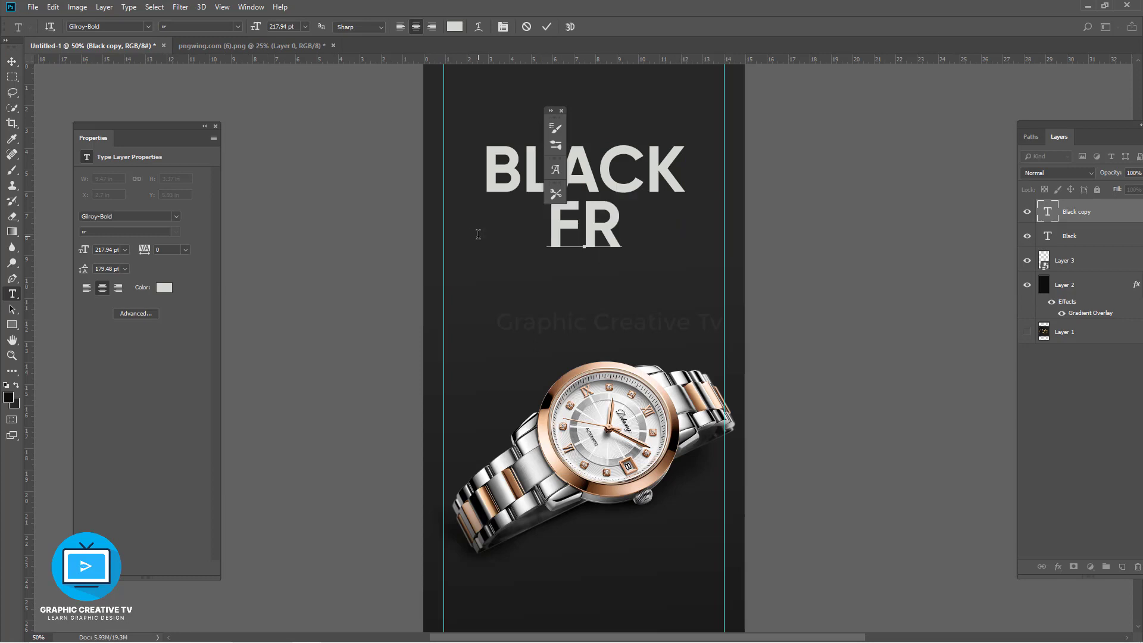
text(IDAY)
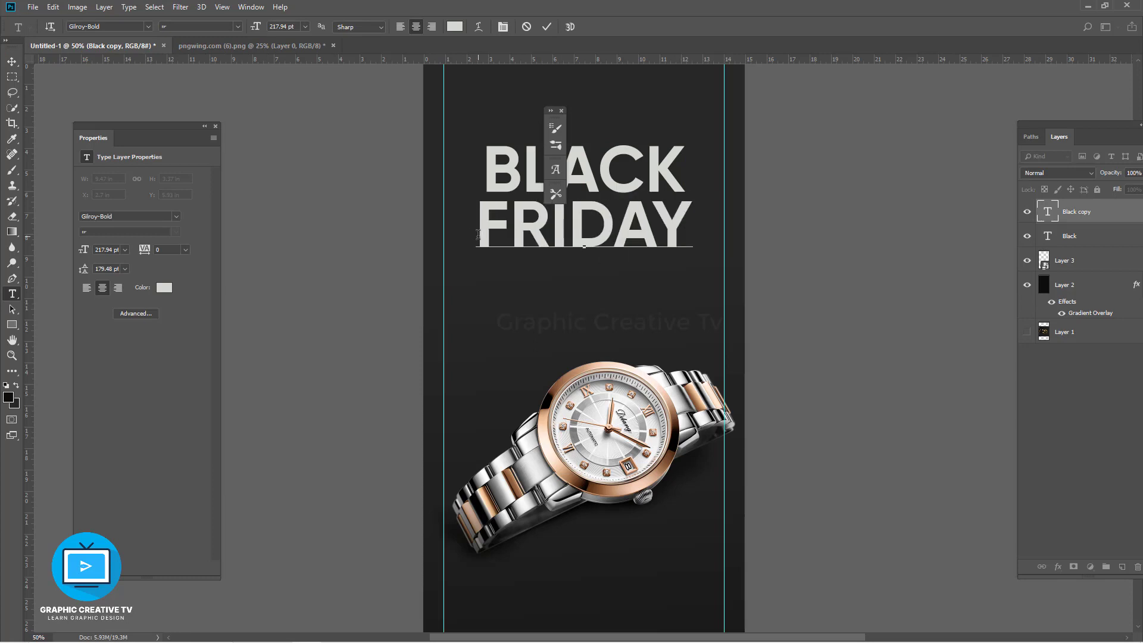
click(11, 65)
Step: Scale the FRIDAY text down slightly and align it with the width of BLACK
key(ctrl+t)
drag(484, 241, 481, 241)
drag(692, 263, 686, 260)
drag(479, 259, 486, 257)
key(Return)
Step: Add a Gradient Overlay effect to the BLACK text layer and keep the text in view
click(1069, 235)
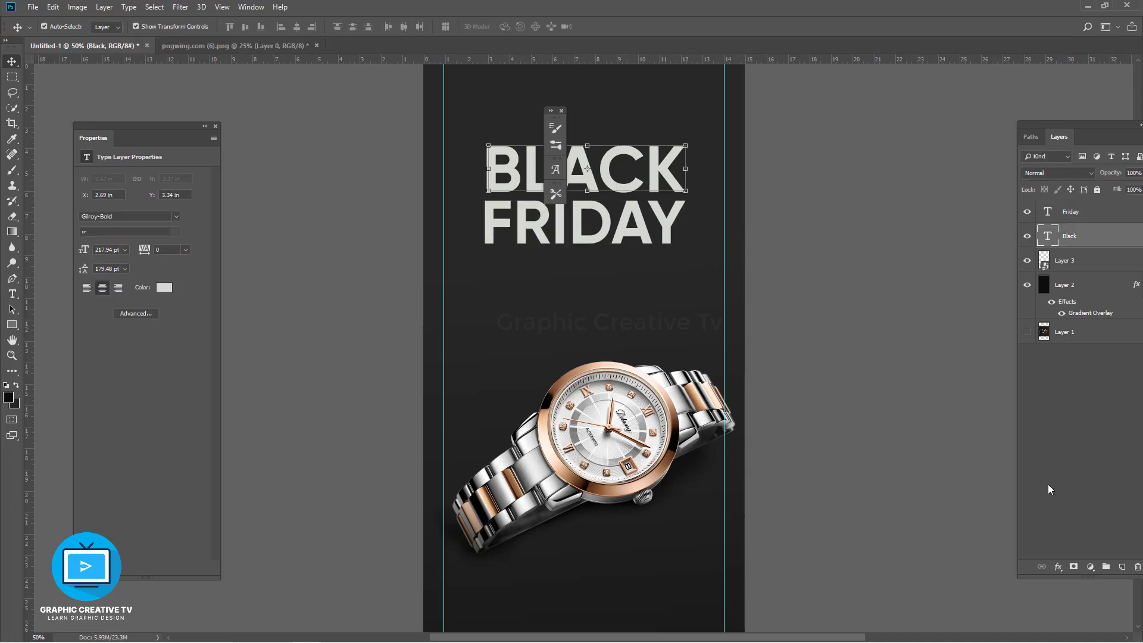
click(1058, 567)
click(1068, 534)
drag(753, 95, 796, 315)
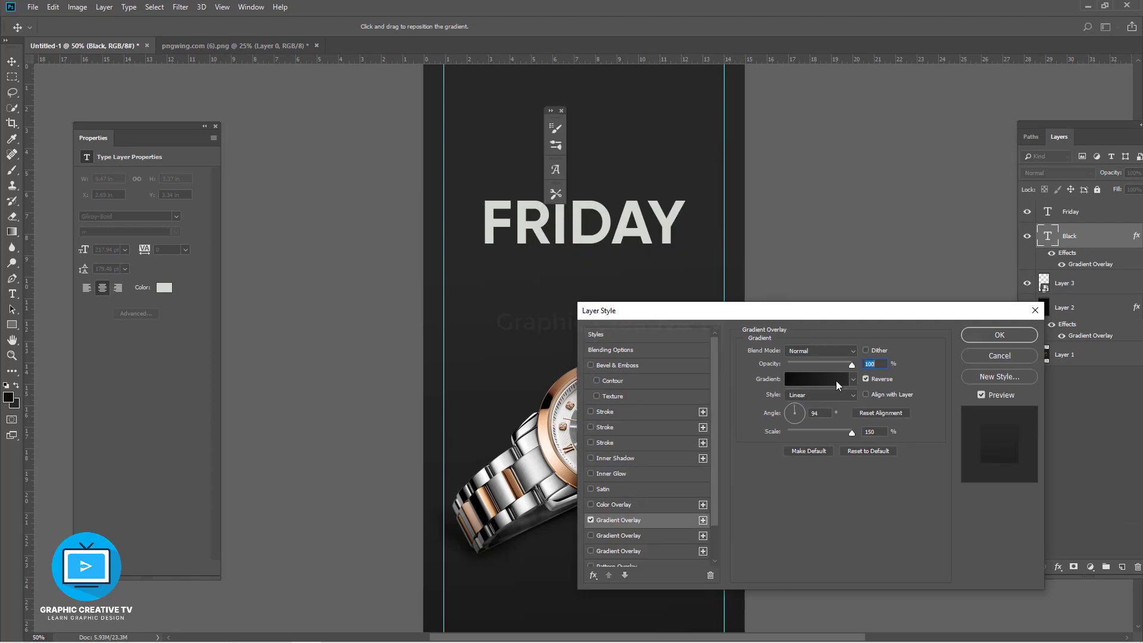
Step: Add a middle colour stop to the BLACK text's gradient and set it to pale pink fee0e0
click(834, 380)
click(951, 429)
click(891, 475)
click(707, 390)
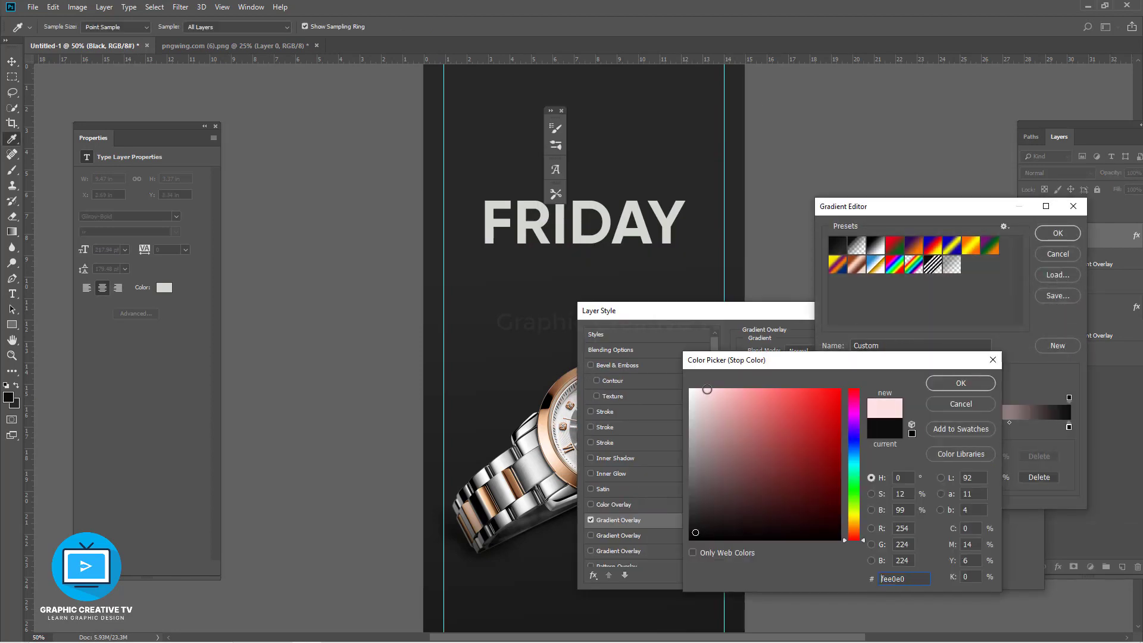
click(949, 387)
Step: Set the gradient's starting colour stop to orange c67705
click(827, 426)
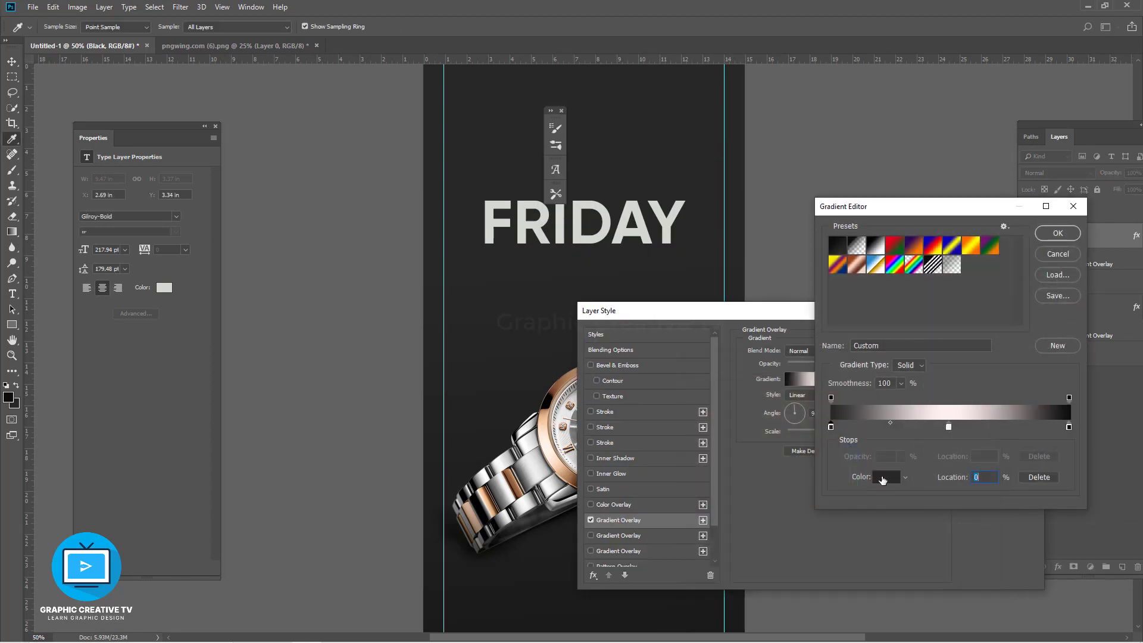
click(883, 478)
click(853, 518)
drag(854, 519, 854, 525)
mouse_move(818, 487)
mouse_down()
mouse_move(837, 421)
mouse_move(837, 432)
mouse_up()
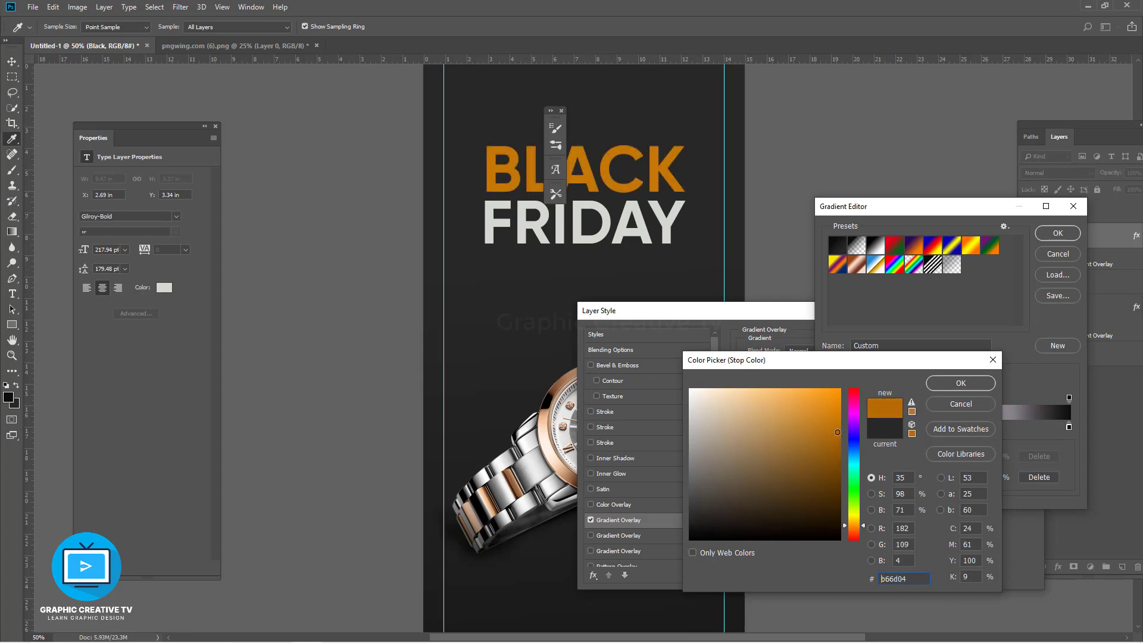
click(946, 385)
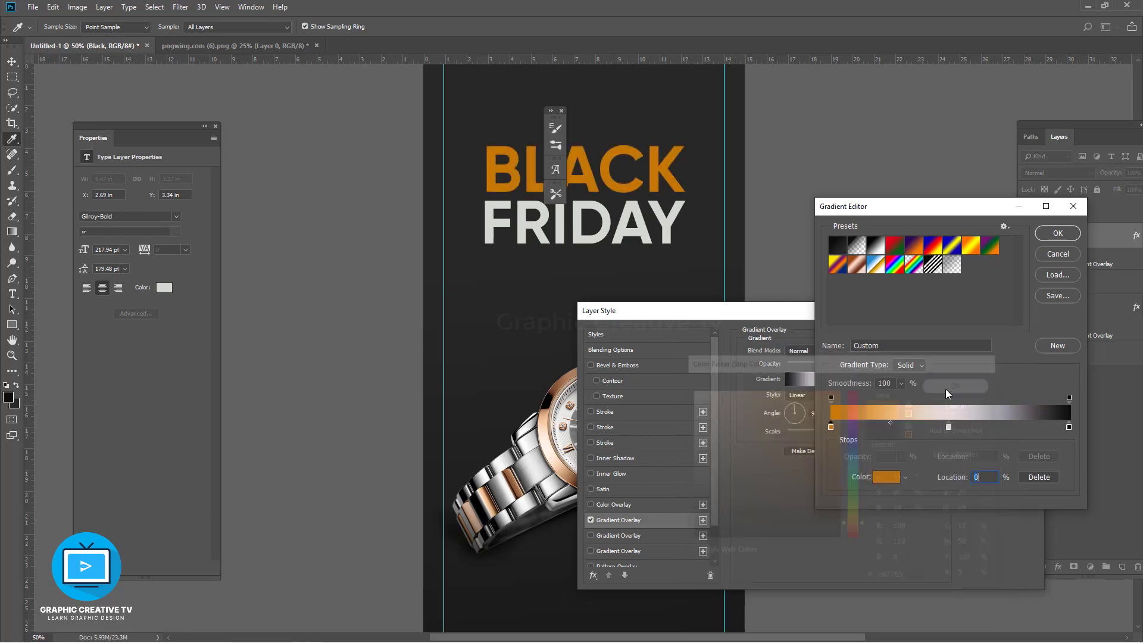
Step: Set the gradient's end colour stop to the same orange c67705 and apply the gradient
click(885, 479)
key(ctrl+v)
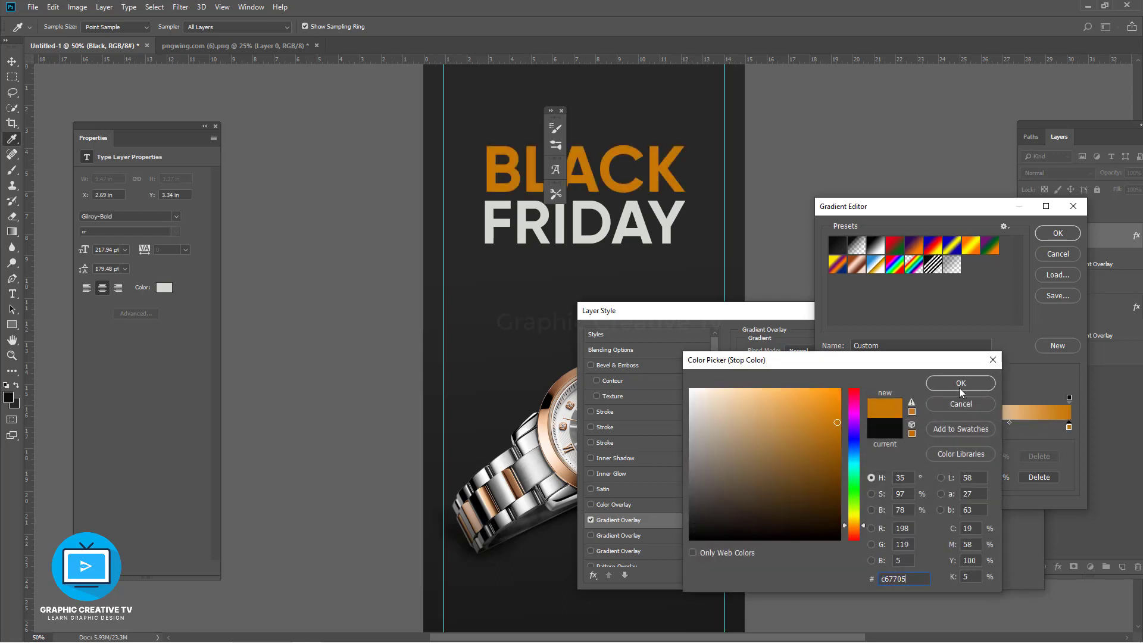
click(958, 387)
click(949, 427)
click(1061, 236)
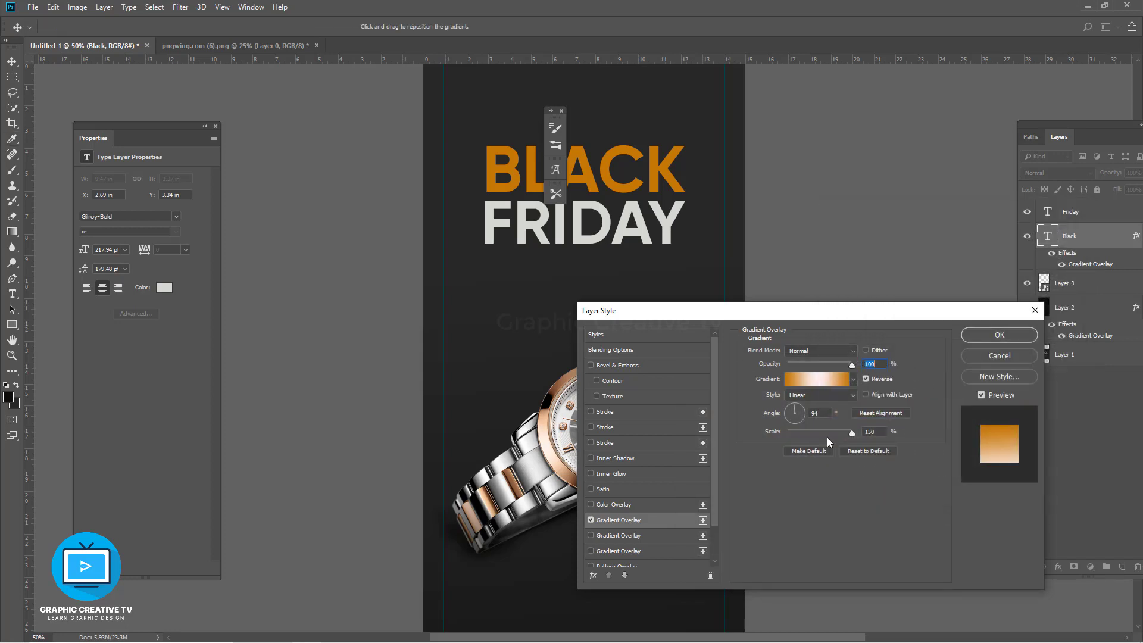
Step: Reset the BLACK text's gradient overlay to its defaults and add a cream fff6db colour stop in the middle of the gradient
click(860, 451)
click(826, 380)
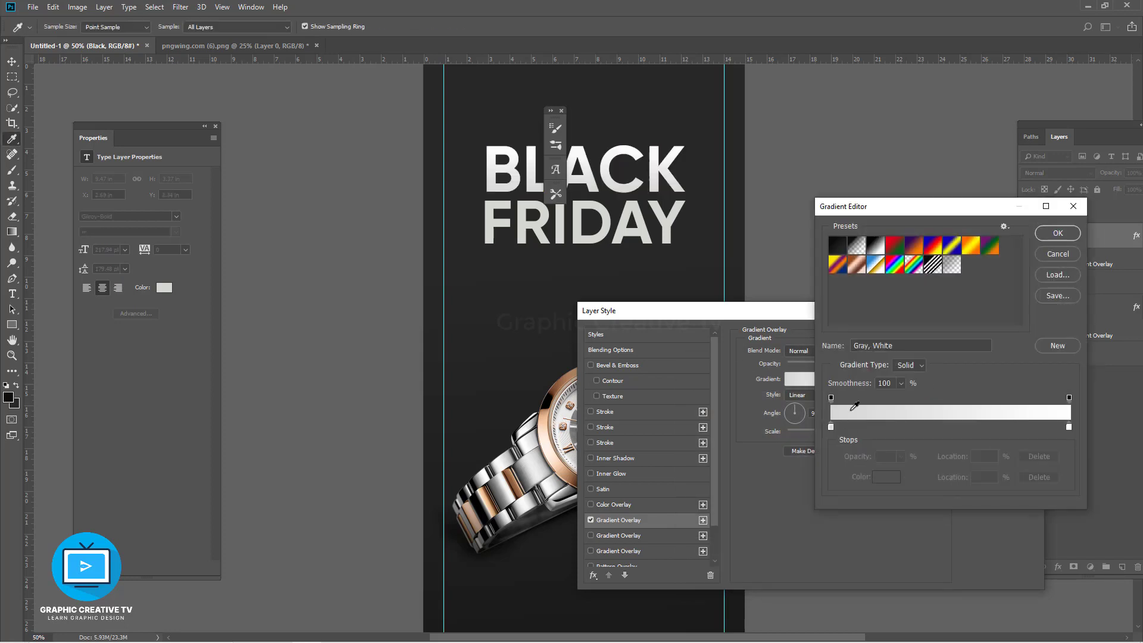
click(955, 429)
click(885, 476)
mouse_move(697, 391)
mouse_down()
mouse_move(742, 391)
mouse_move(711, 379)
mouse_up()
click(854, 521)
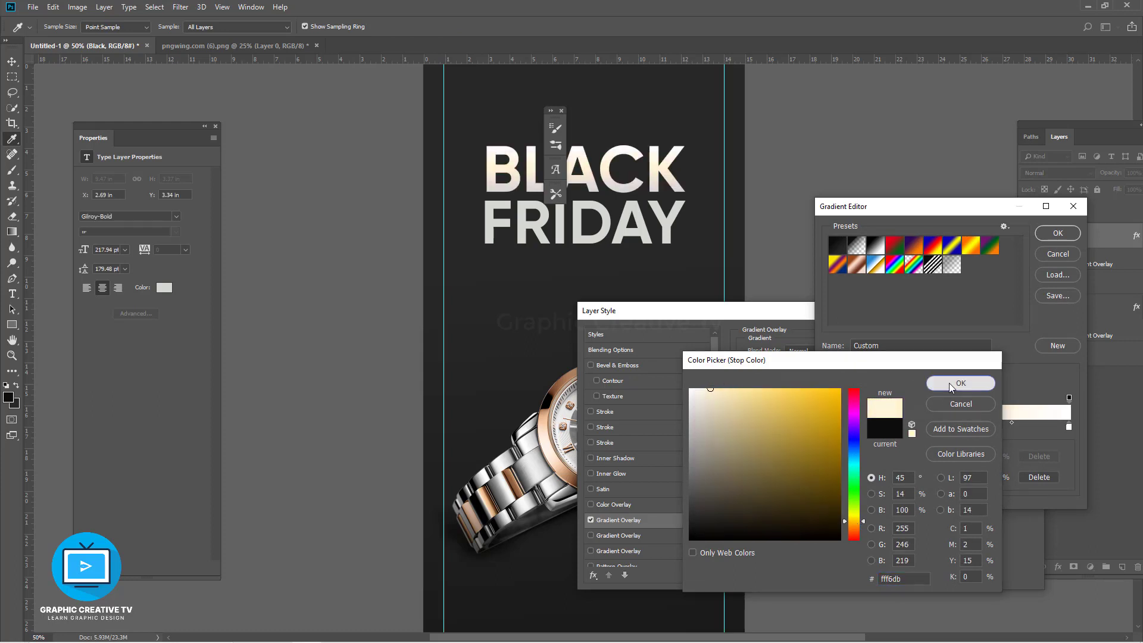
click(960, 382)
Step: Set both end colour stops of the gradient to the same deep orange
click(889, 478)
click(854, 513)
click(834, 419)
click(956, 384)
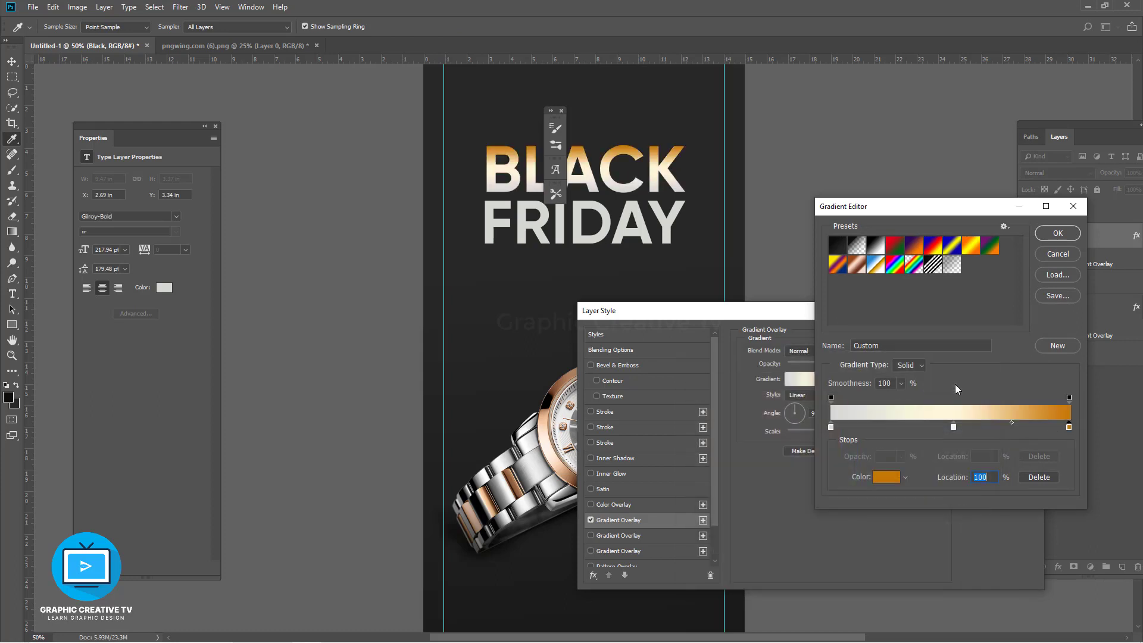
click(885, 478)
key(ctrl+v)
click(946, 385)
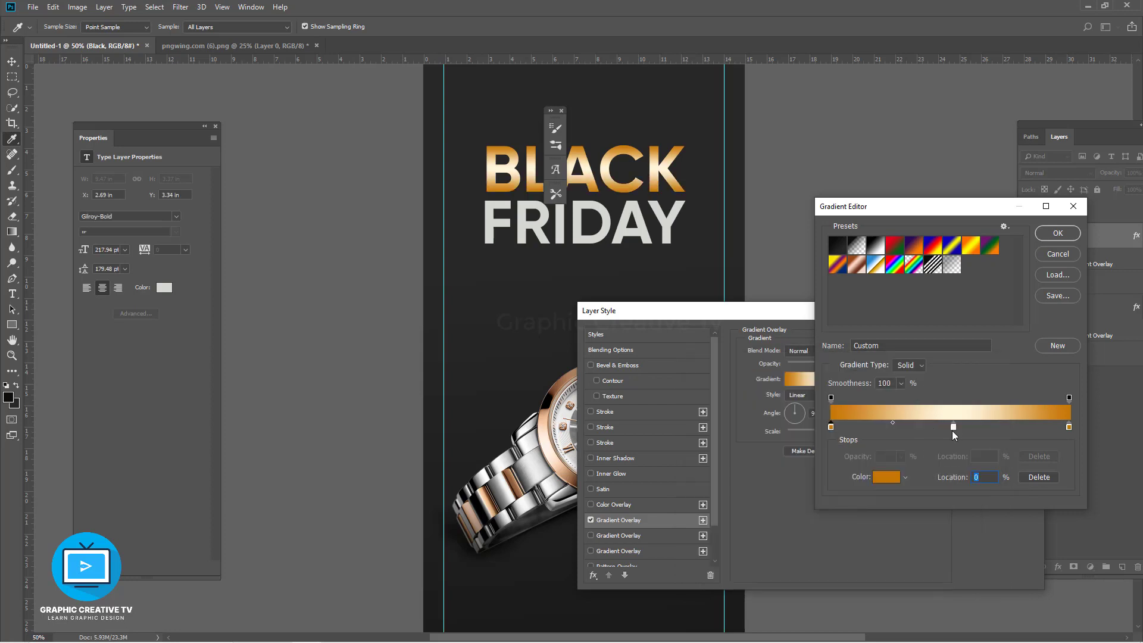
Step: Accept the orange and cream gradient, set the overlay angle to 14° and apply the layer style
click(1050, 233)
drag(796, 413, 805, 410)
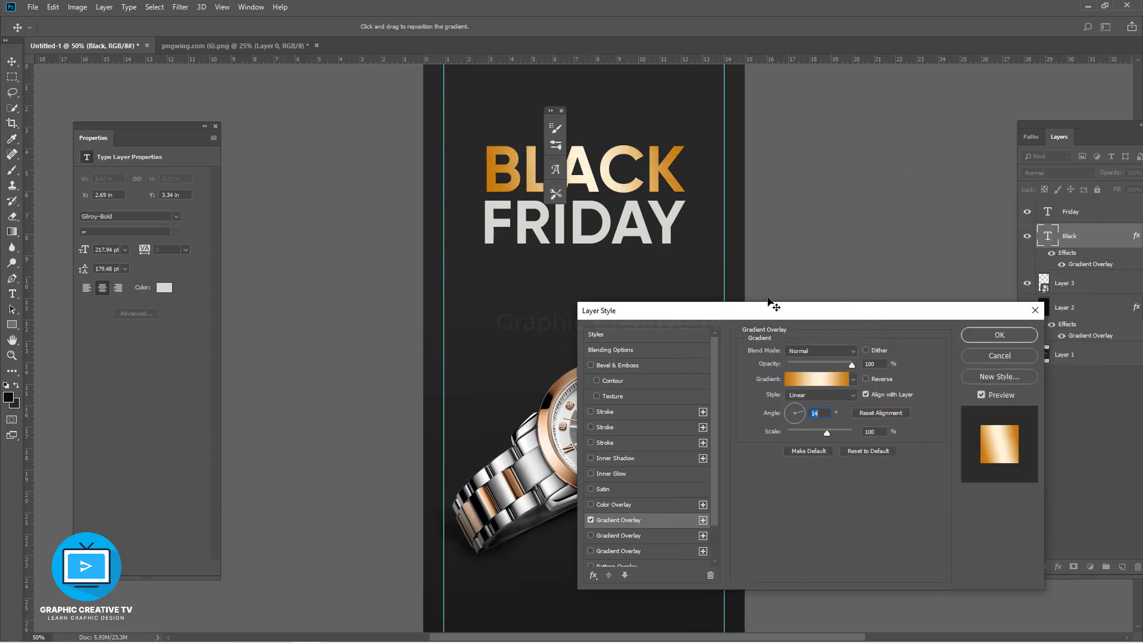
click(987, 335)
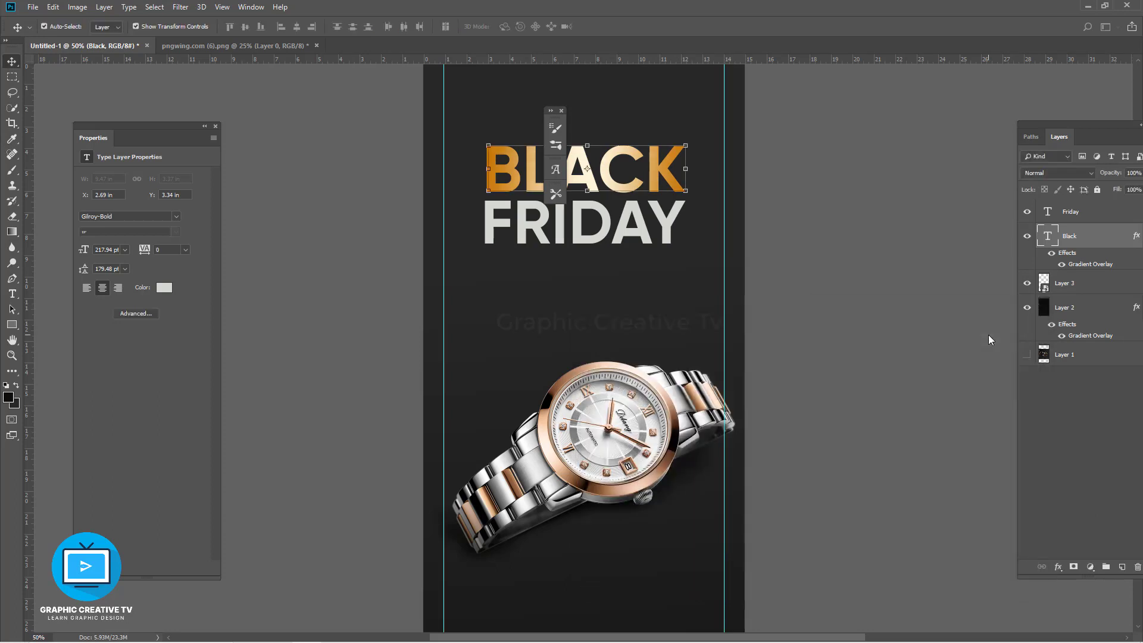
Step: Copy the Gradient Overlay effect from the BLACK text layer to the FRIDAY text layer
click(655, 189)
drag(1082, 266, 1078, 222)
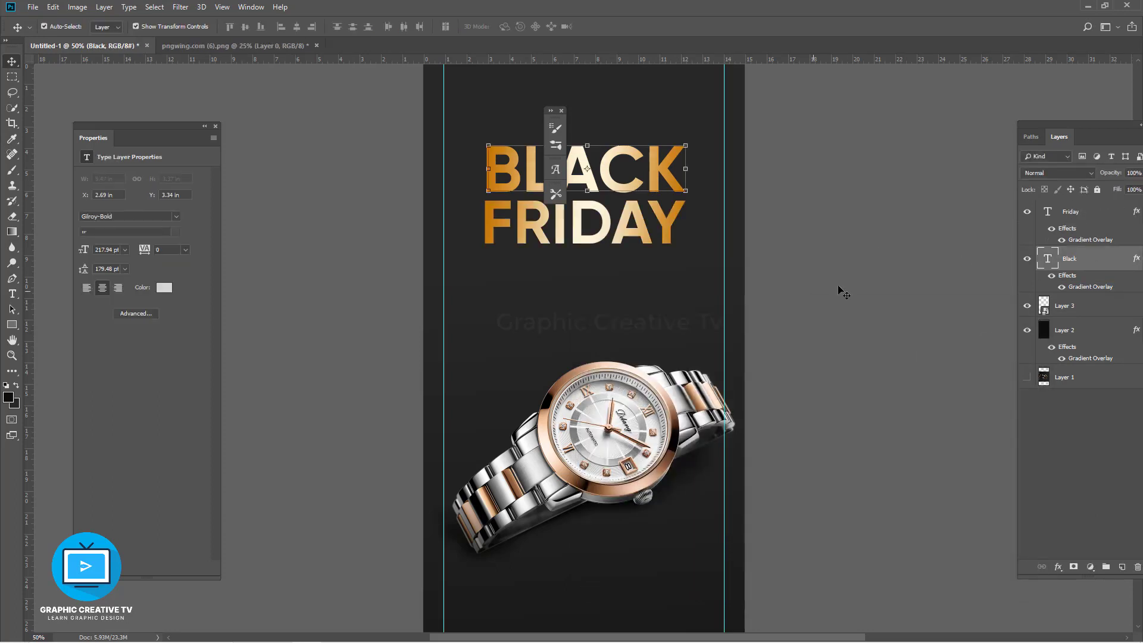
Step: Set the BLACK and FRIDAY text layers to the Gilroy-Bold font and align them with each other
drag(841, 290, 642, 191)
click(176, 216)
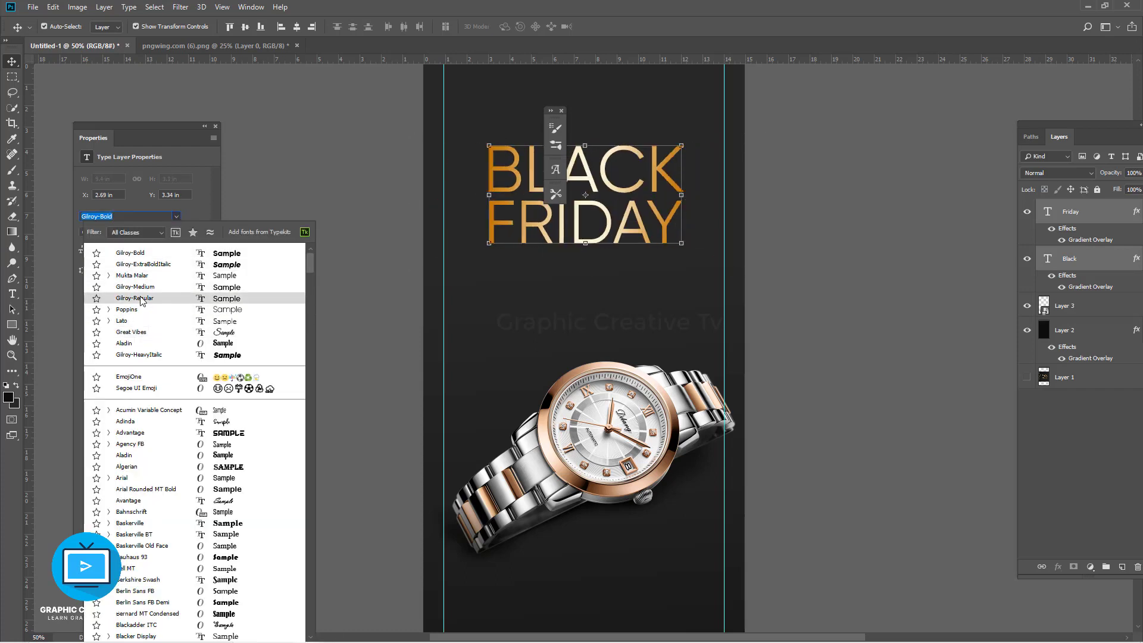
click(143, 254)
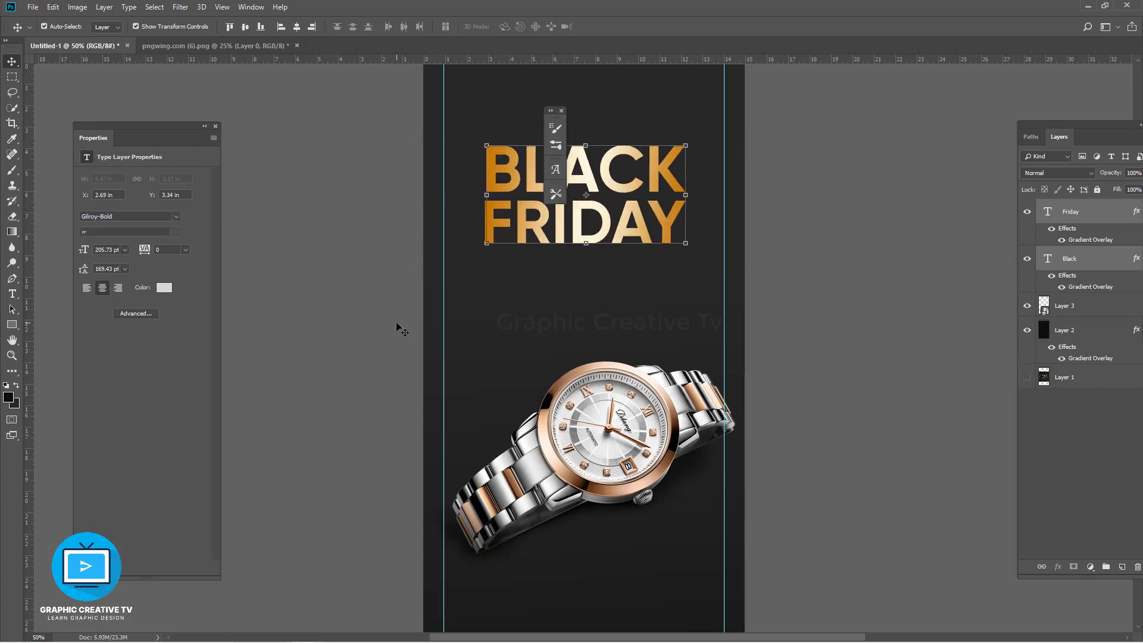
click(399, 326)
click(653, 178)
shift+click(665, 222)
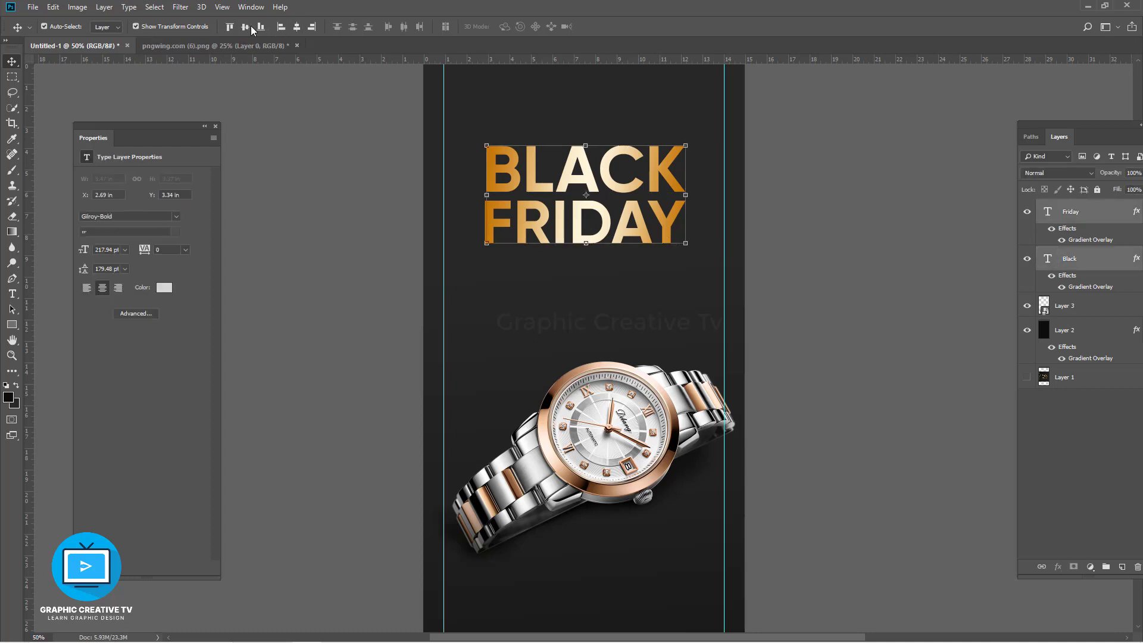
click(387, 125)
Step: Duplicate the FRIDAY text just below the original and change the copy's wording to SALE
click(597, 238)
drag(596, 239, 595, 284)
click(13, 294)
drag(666, 272, 464, 253)
text(SALE)
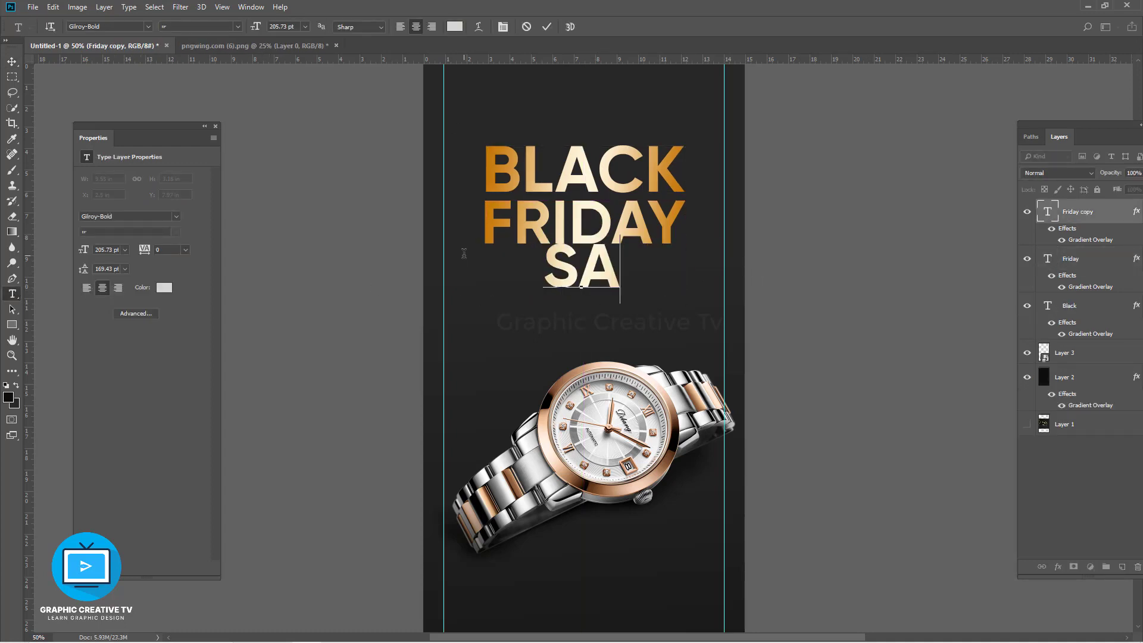
Step: Change the SALE text's font to Gilroy-Regular
click(176, 217)
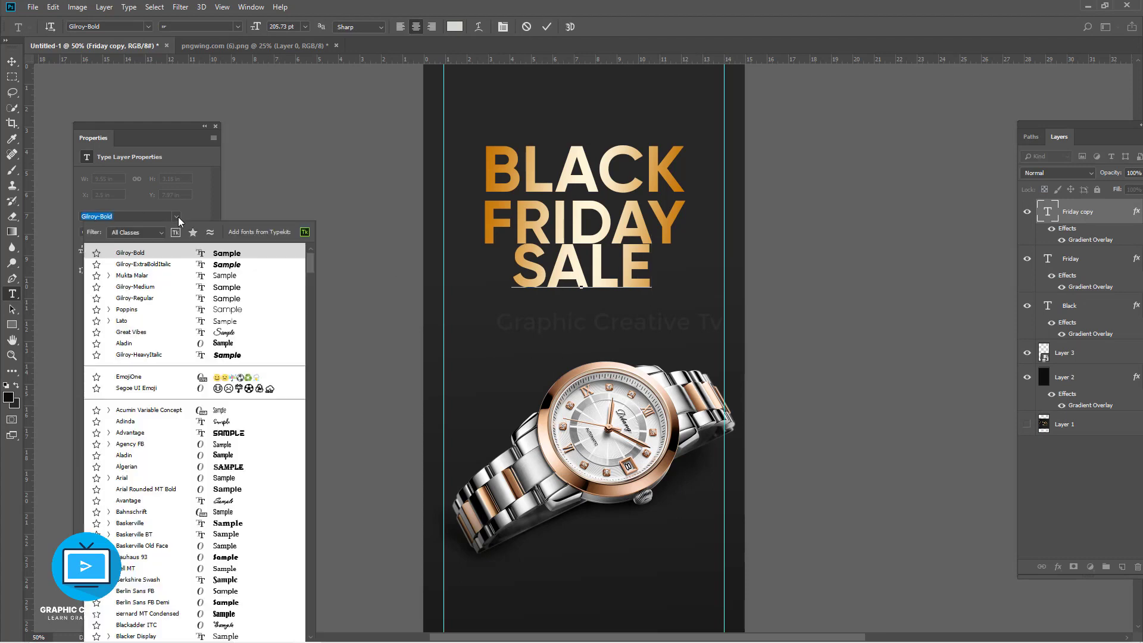
click(146, 300)
drag(661, 288, 437, 255)
click(176, 217)
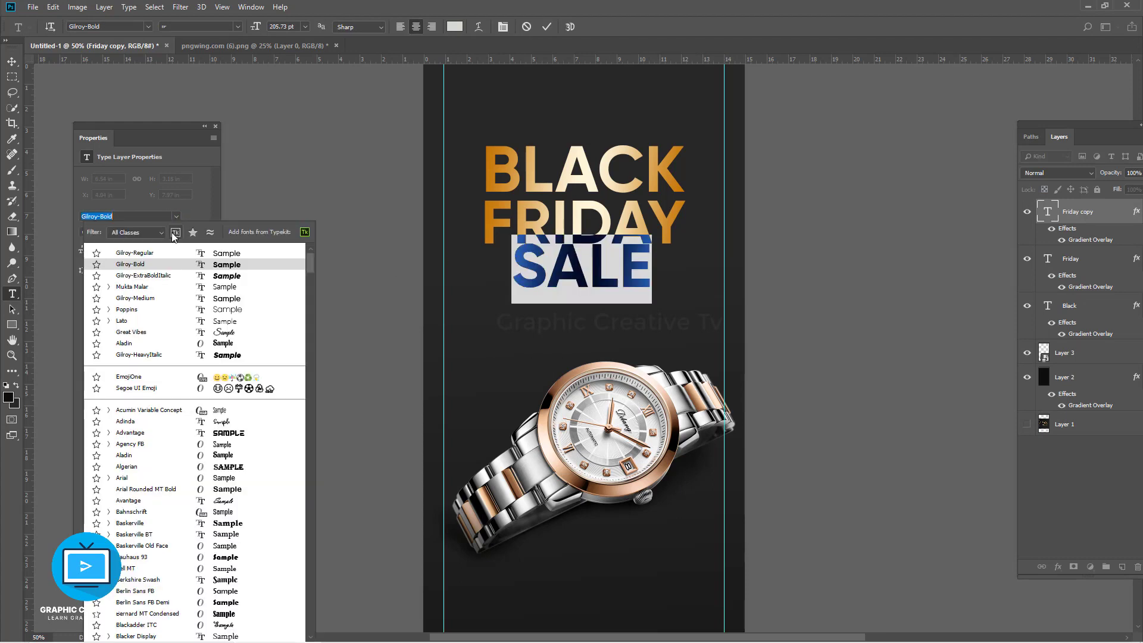
click(144, 254)
Step: Set the SALE text's colour to white and hide its Gradient Overlay effect
click(165, 286)
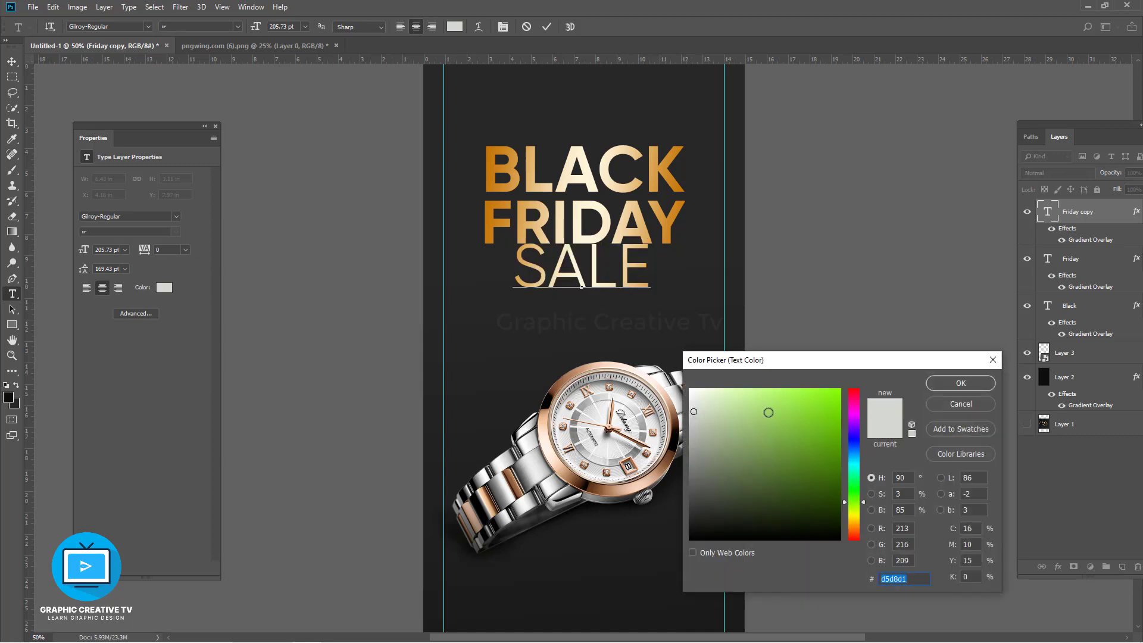
drag(768, 413, 685, 387)
click(968, 385)
click(1061, 240)
click(12, 61)
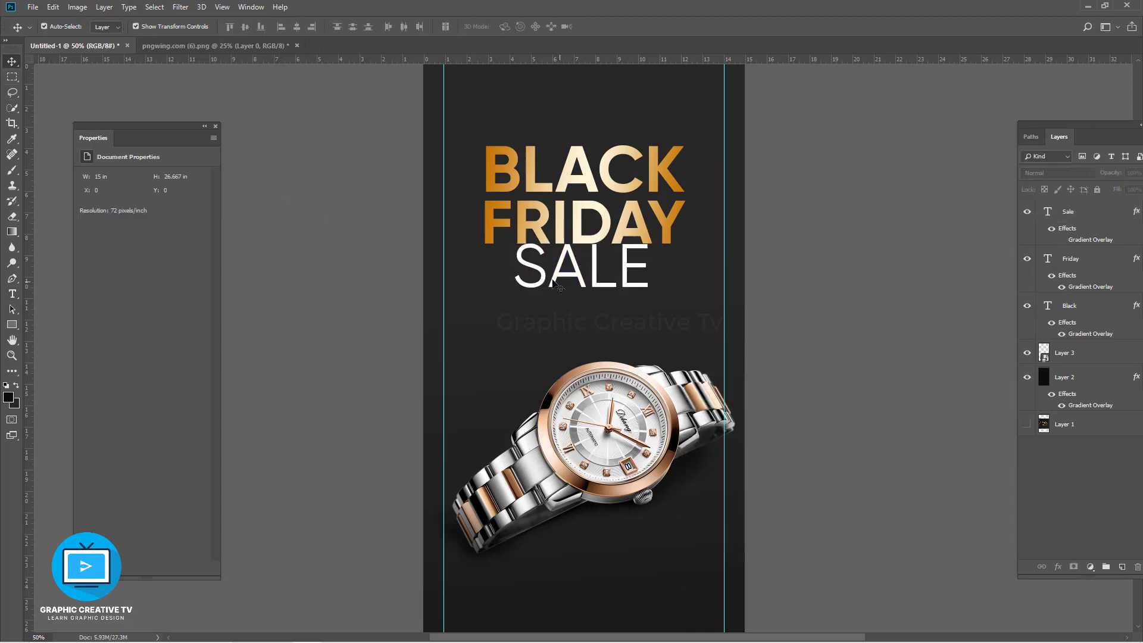
Step: Try out other fonts on the SALE text, such as Gilroy-Medium, Advantage, Adinda and Poppins
key(Up)
key(Up)
key(Up)
key(Up)
key(Up)
key(Up)
key(Up)
key(Up)
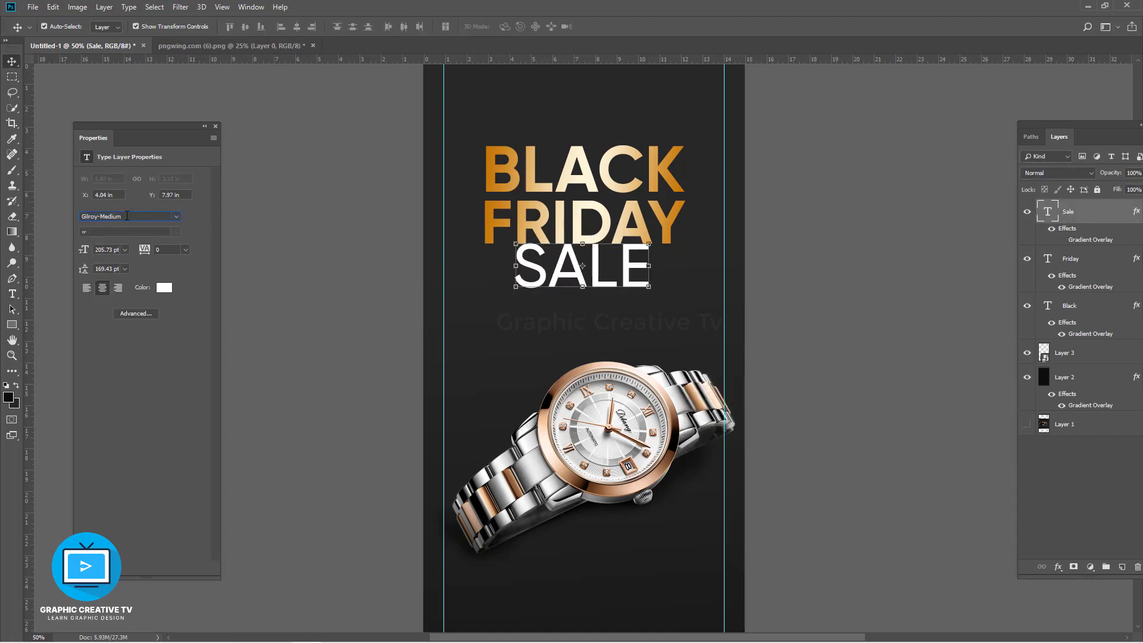
key(Up)
key(Up)
key(Up)
key(Up)
key(Up)
key(Up)
key(Up)
key(Up)
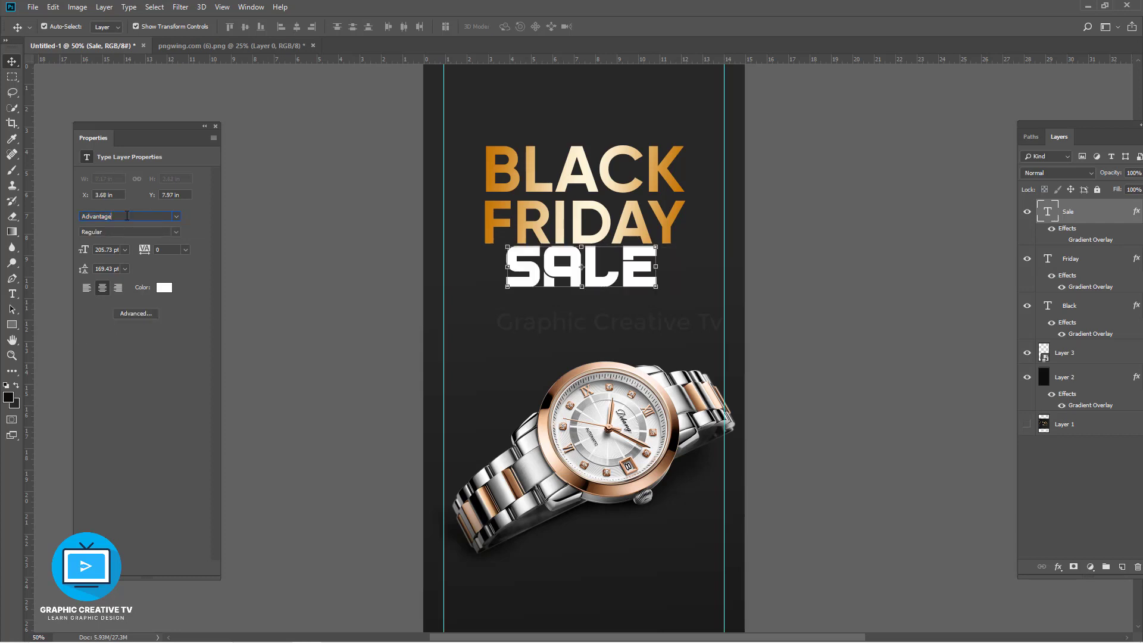
key(Up)
key(Up)
key(Up)
key(Up)
key(Up)
key(Up)
key(Up)
key(Up)
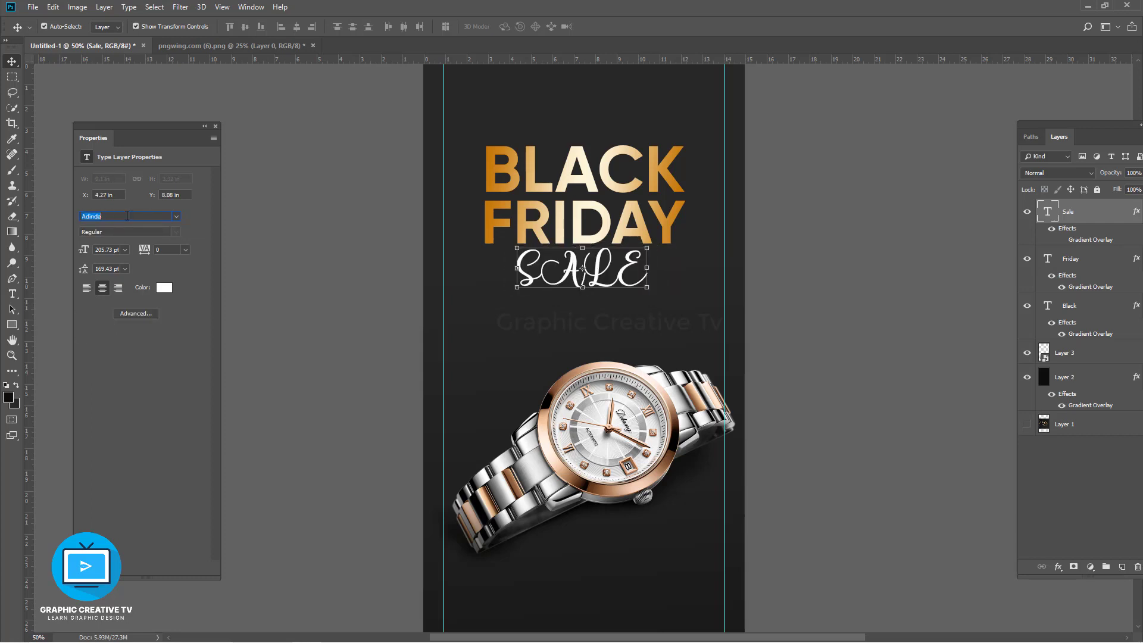
key(Up)
key(Up)
key(Up)
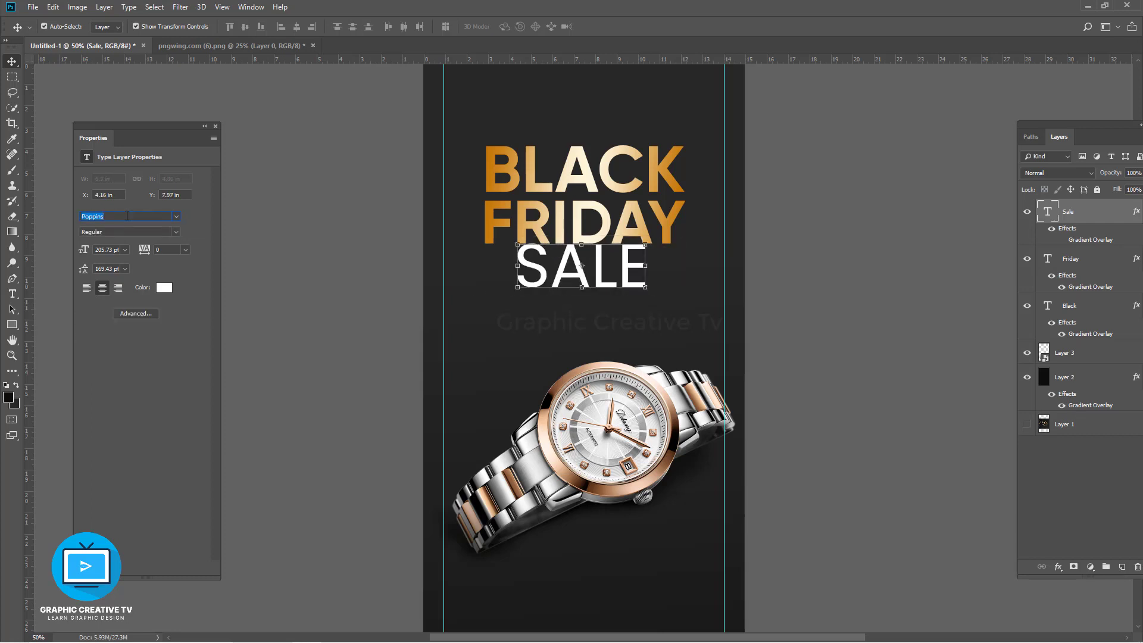
click(181, 214)
Step: Find the Gilroy fonts and set the BLACK text to Gilroy-ExtraBoldItalic
click(593, 187)
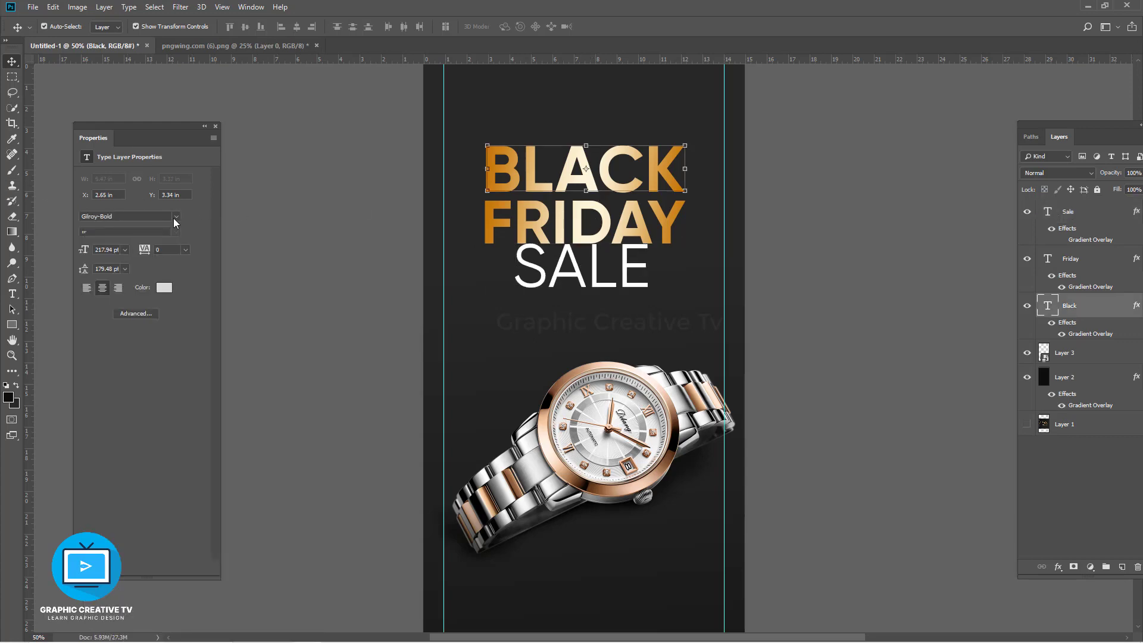
click(176, 218)
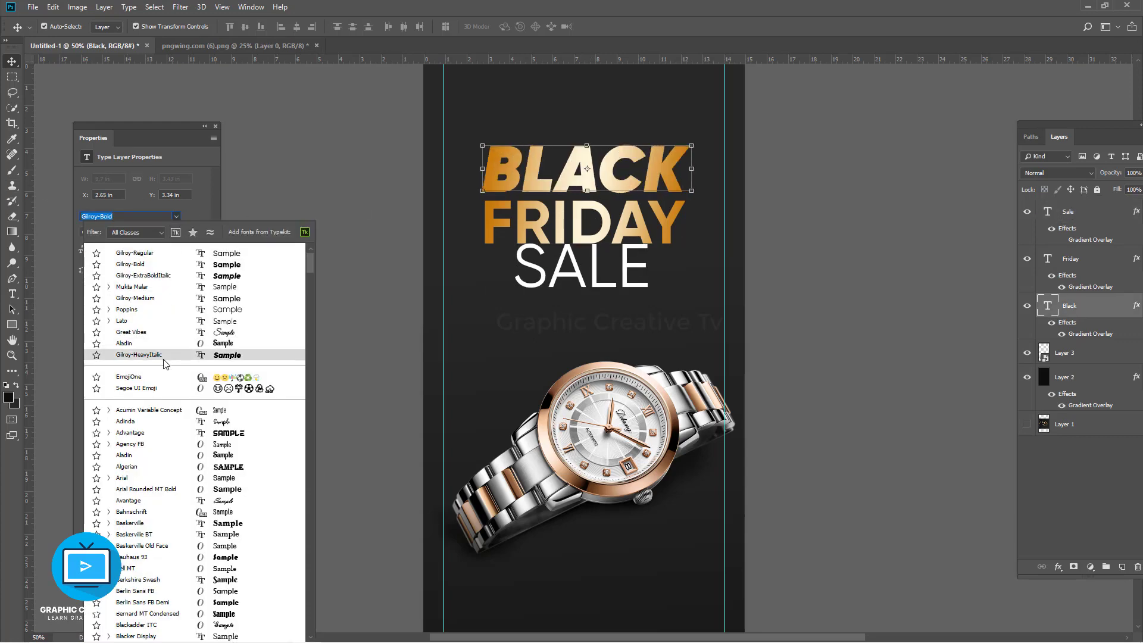
scroll(156, 381, down, 1)
text(gill)
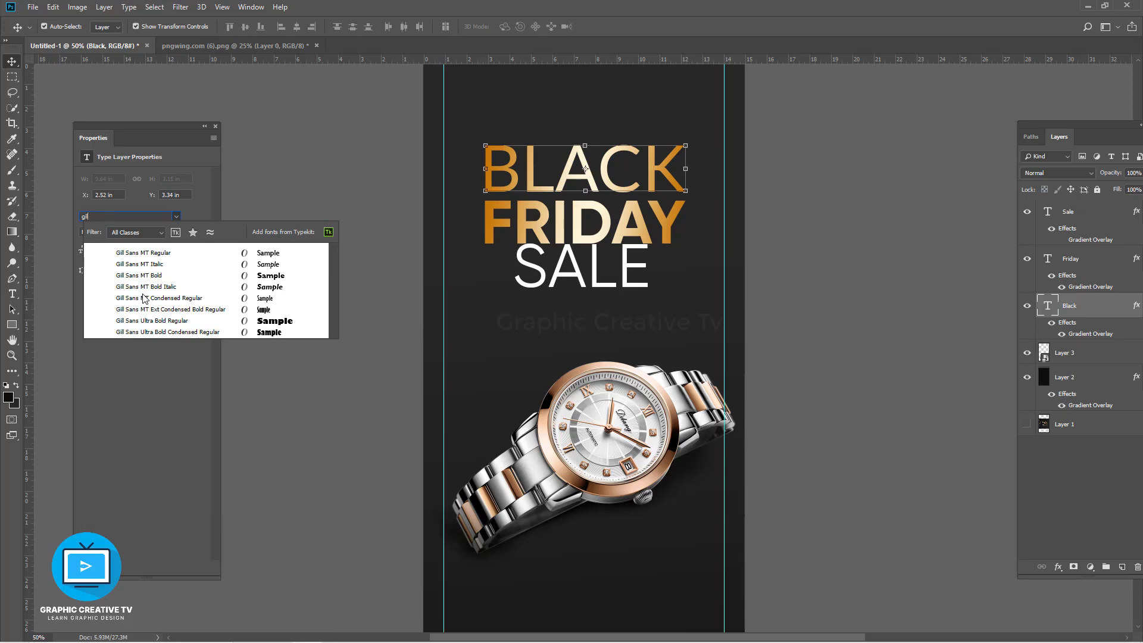
key(BackSpace)
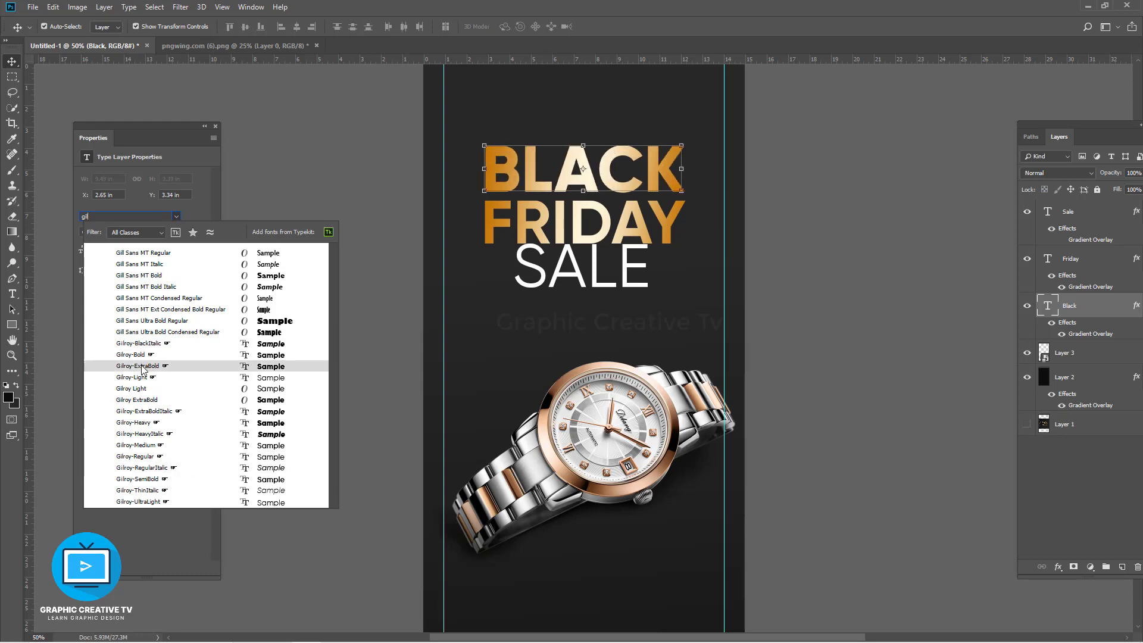
click(146, 412)
Step: Set the FRIDAY text to Gilroy-ExtraBoldItalic and select it together with the BLACK text
click(586, 237)
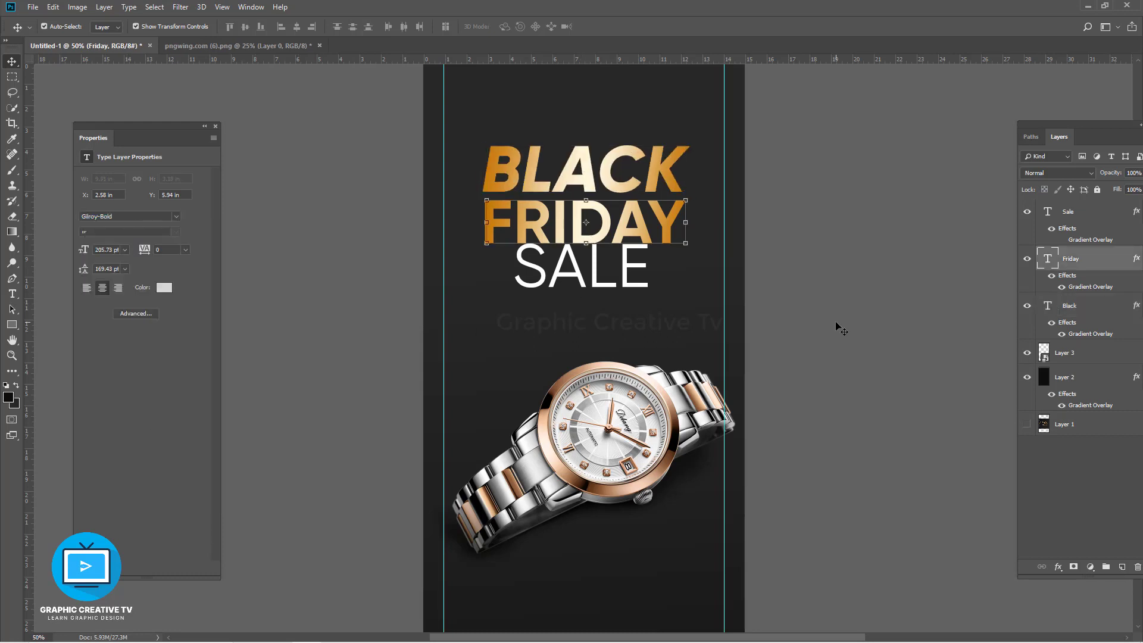
click(176, 217)
click(158, 253)
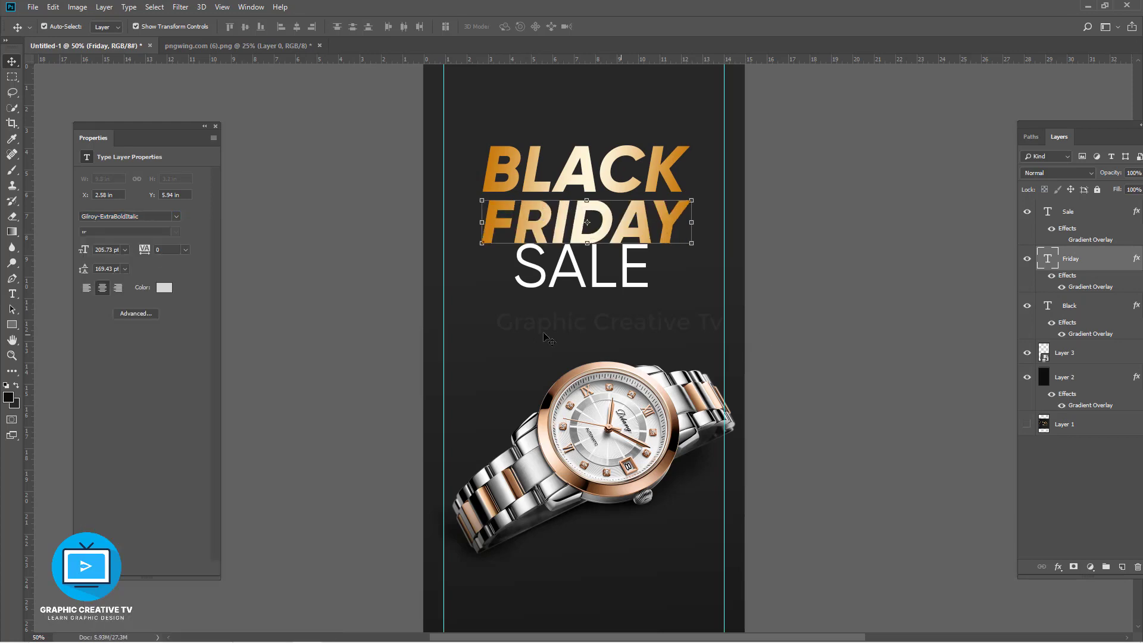
click(797, 328)
click(595, 223)
shift+click(590, 182)
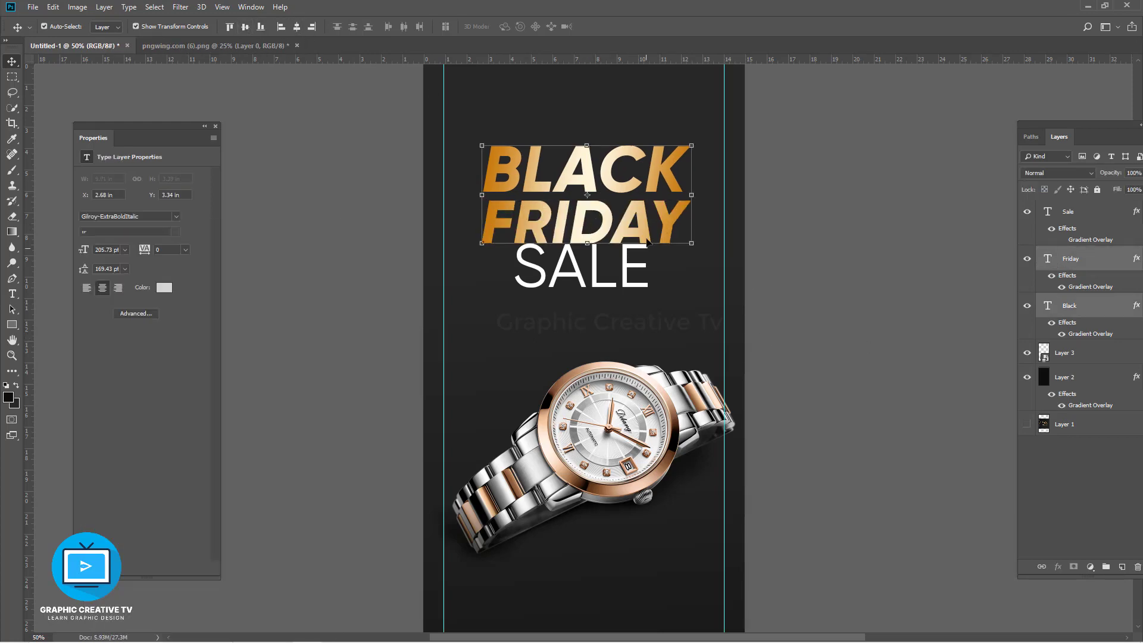
Step: Set the SALE text to Gilroy-RegularItalic and move it slightly down, away from FRIDAY
click(580, 266)
click(176, 217)
click(153, 265)
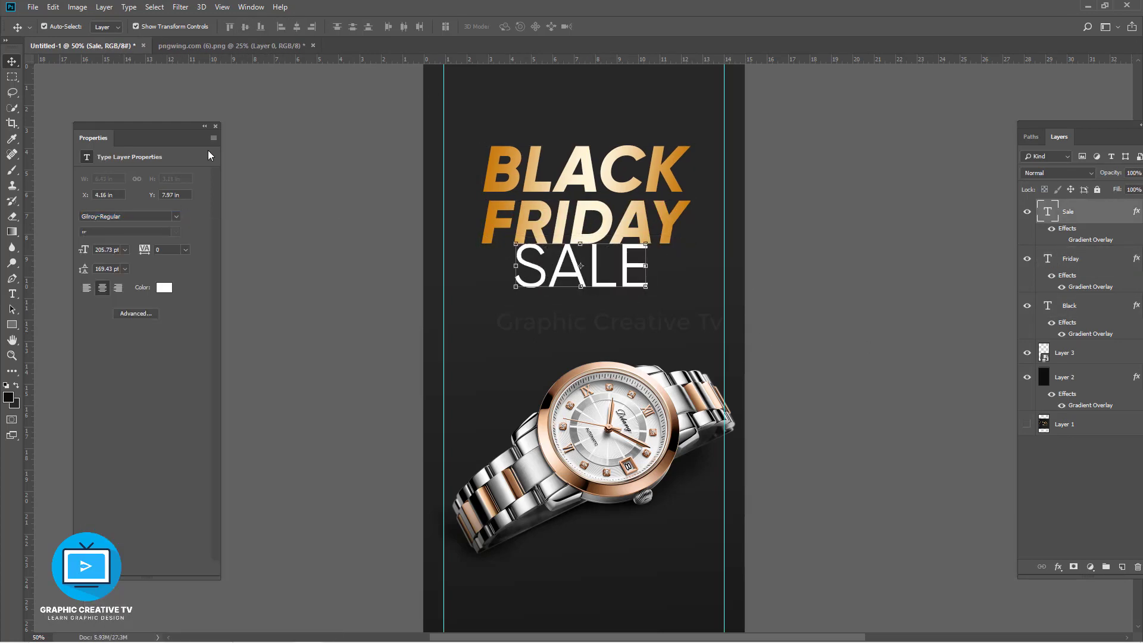
click(13, 292)
text(gi)
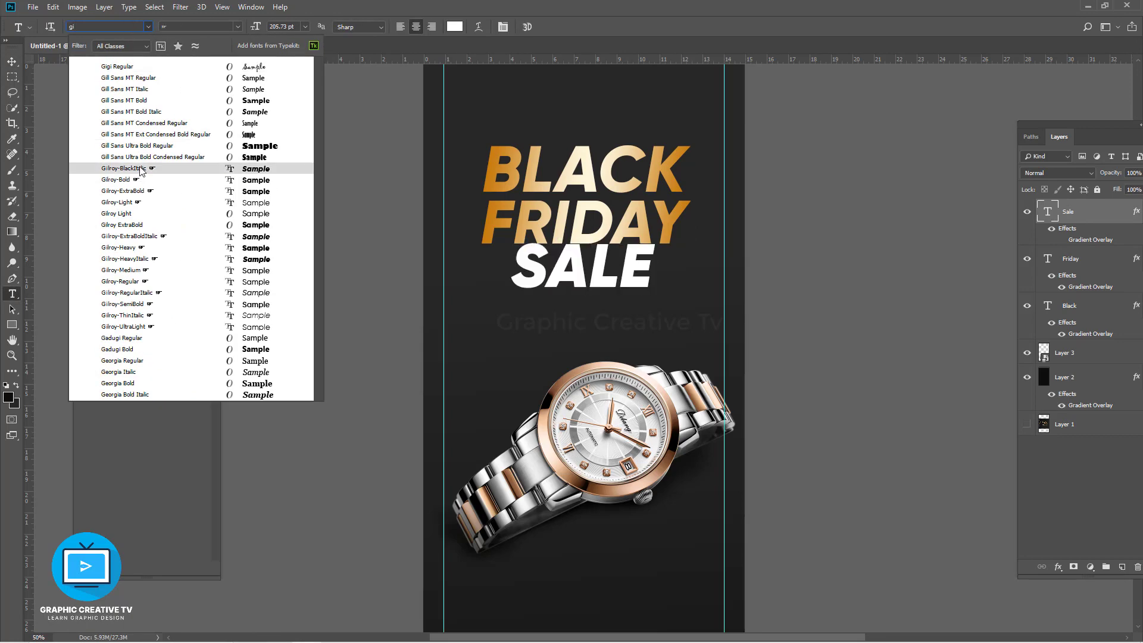
click(143, 292)
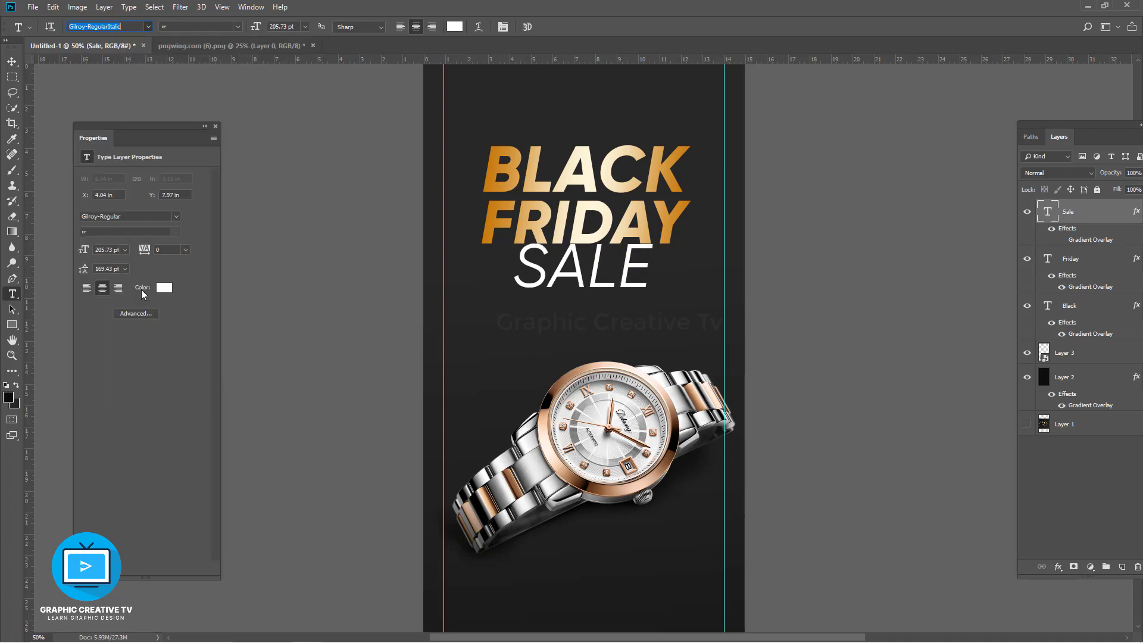
click(11, 63)
drag(591, 279, 590, 286)
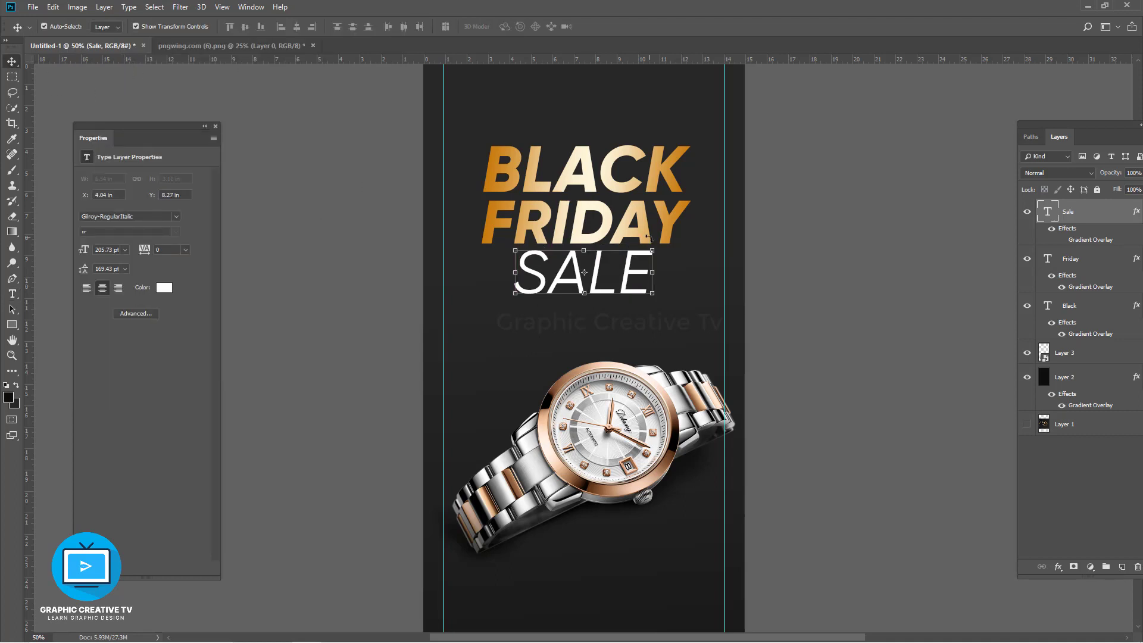
Step: Add a black drop shadow to the FRIDAY text with Normal blending, 64% opacity, 33° angle, 14 px distance and 11 px size
click(1072, 259)
click(1066, 558)
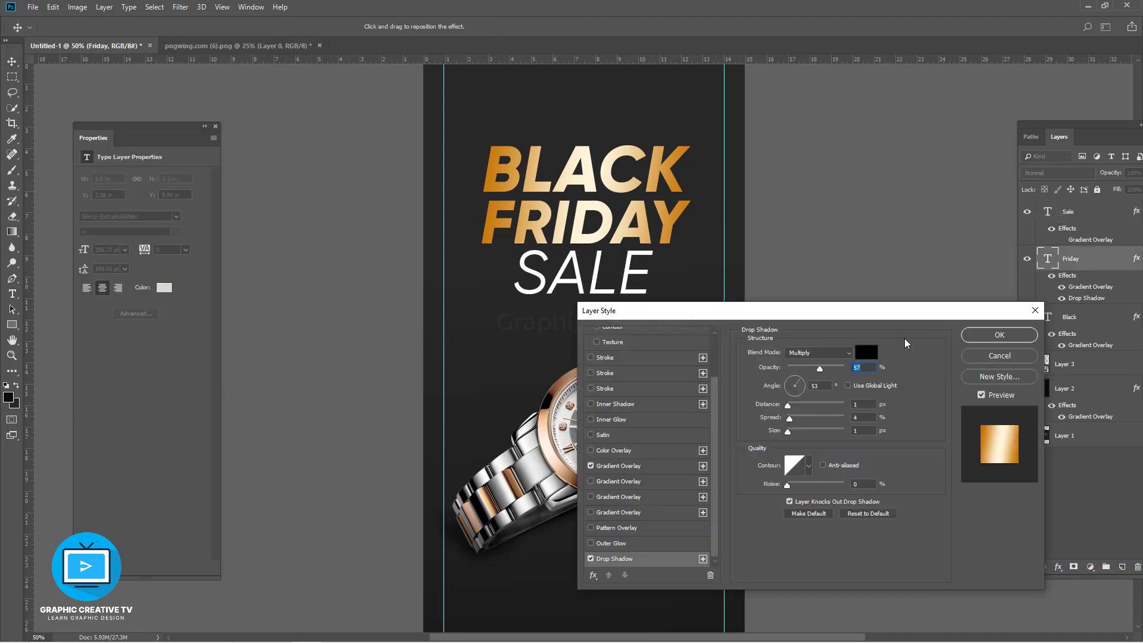
click(846, 354)
click(803, 68)
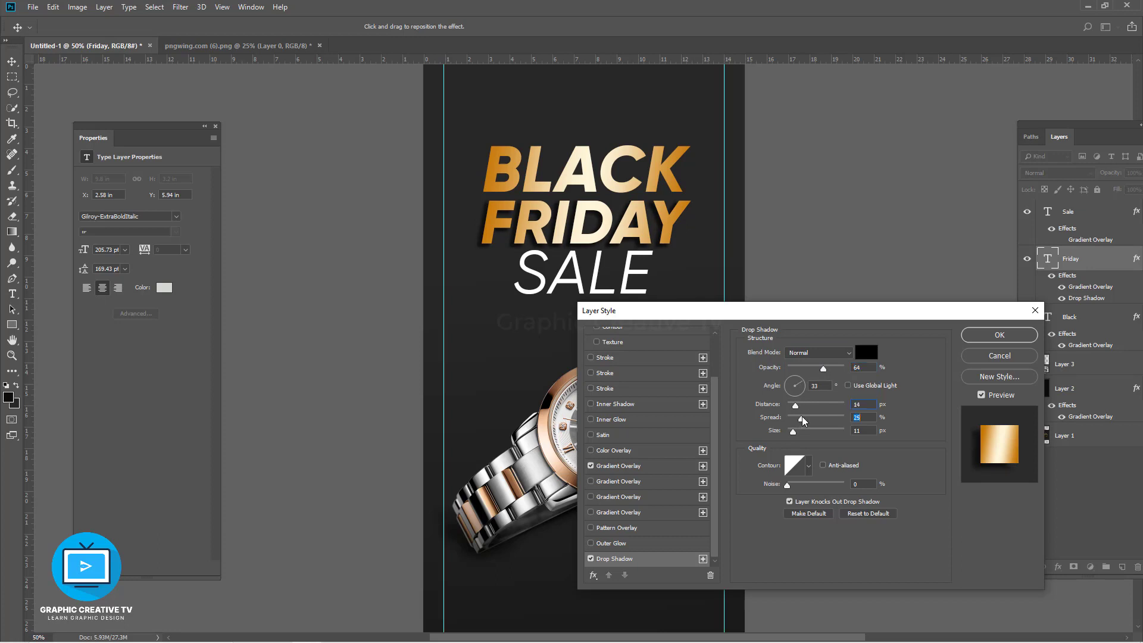
click(999, 335)
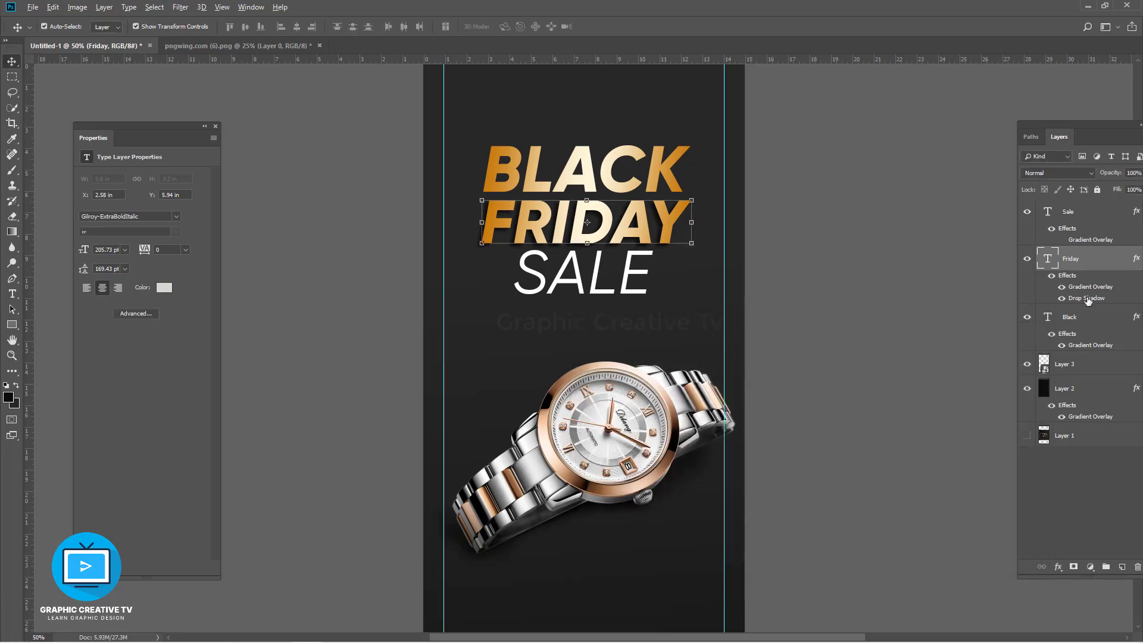
Step: Copy the Drop Shadow effect from FRIDAY to the BLACK text and shorten the FRIDAY shadow's distance
drag(1078, 317, 1078, 319)
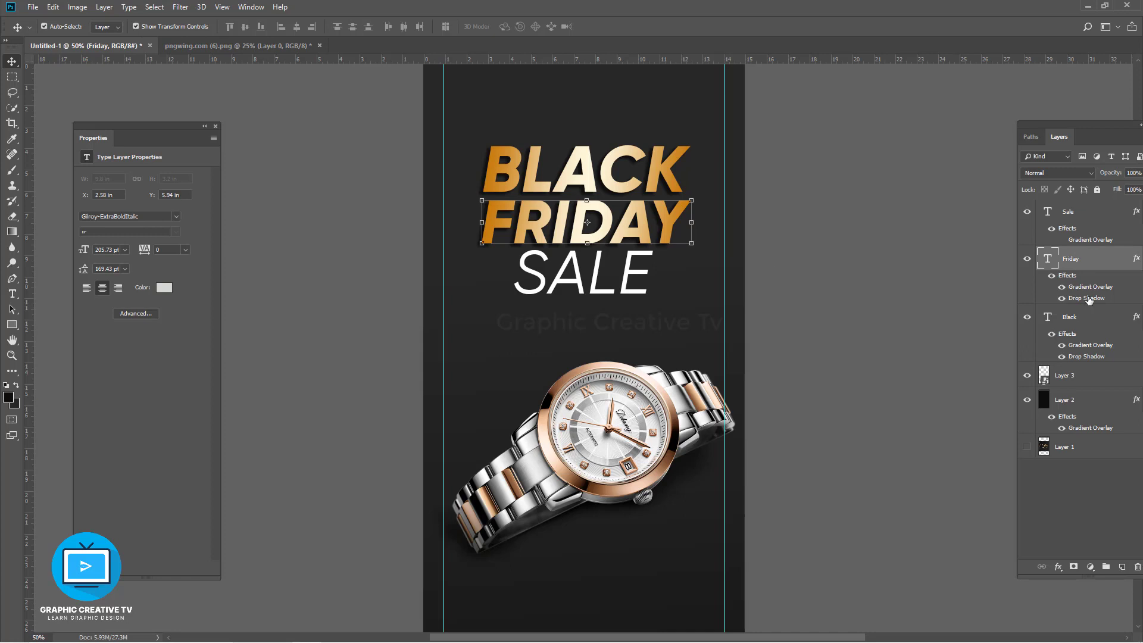
double_click(1088, 298)
click(1023, 351)
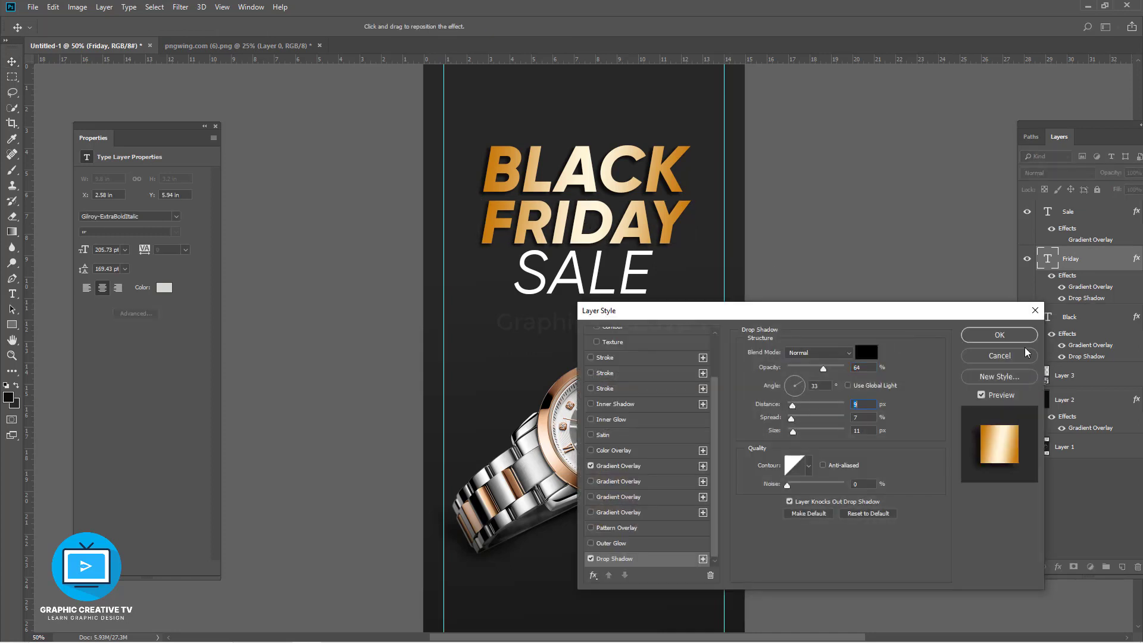
Step: Try copying all of FRIDAY's layer effects to the SALE text, and undo the copy
drag(1071, 276, 1069, 225)
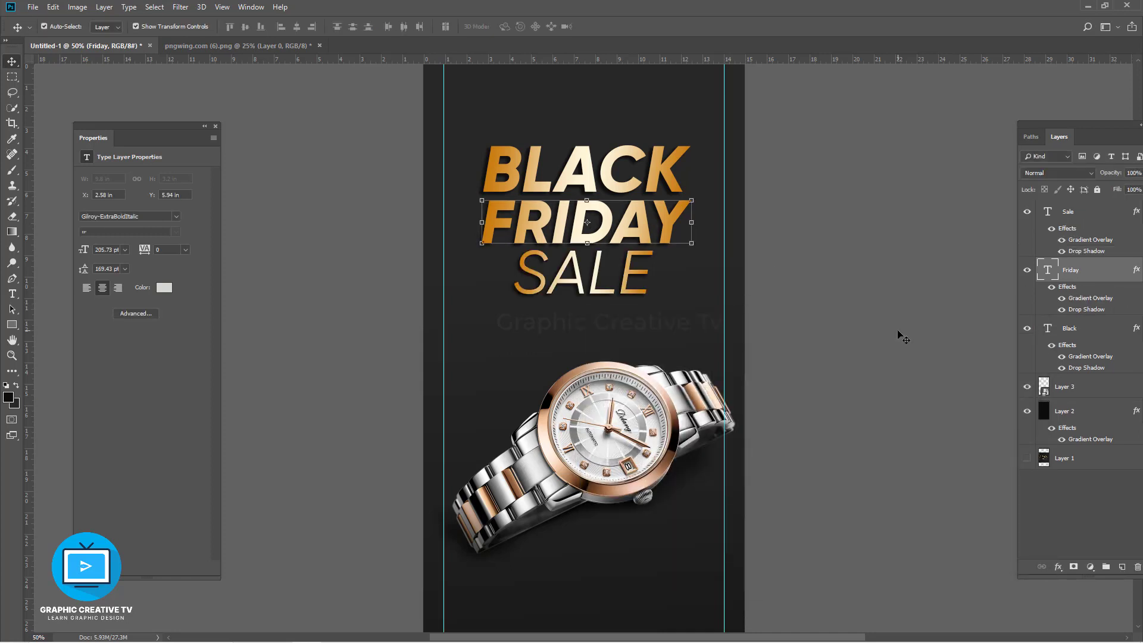
key(ctrl+z)
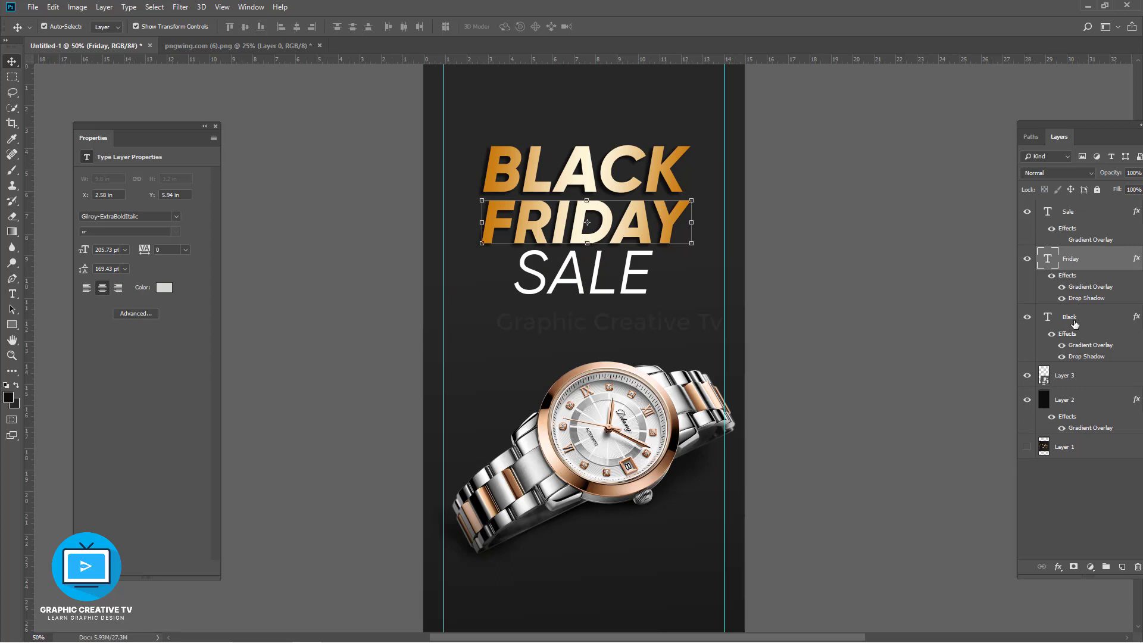
click(931, 360)
Step: Scale the BLACK, FRIDAY and SALE texts together to 88.81% and move them up towards the poster's top edge
click(616, 234)
shift+click(655, 183)
click(786, 238)
click(596, 280)
shift+click(609, 226)
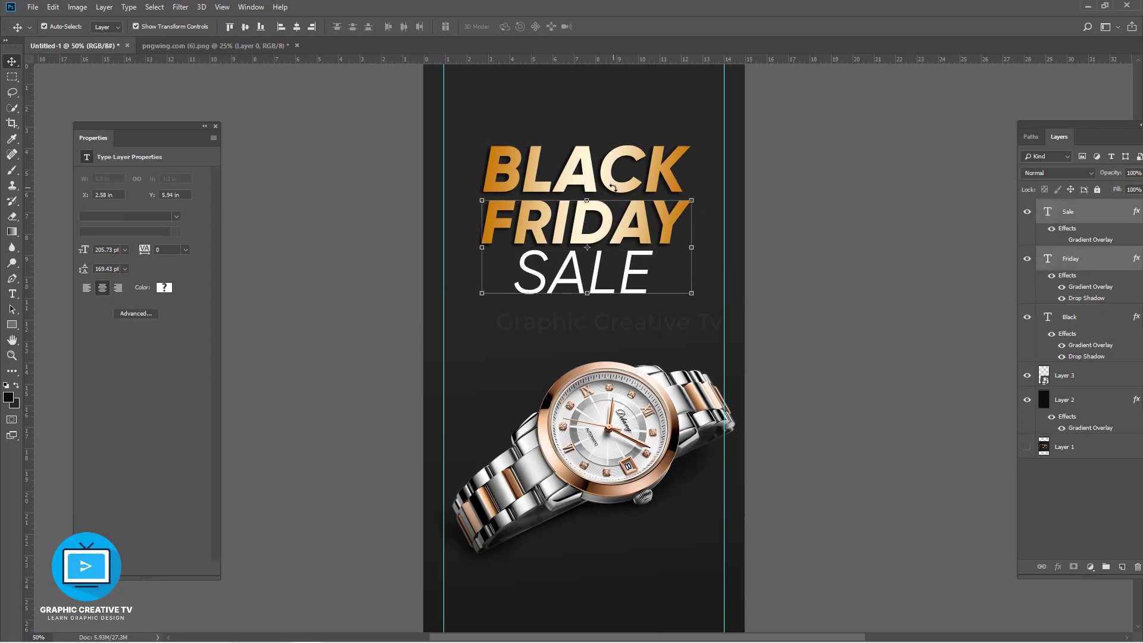
shift+click(613, 188)
drag(691, 293, 680, 285)
drag(662, 219, 660, 177)
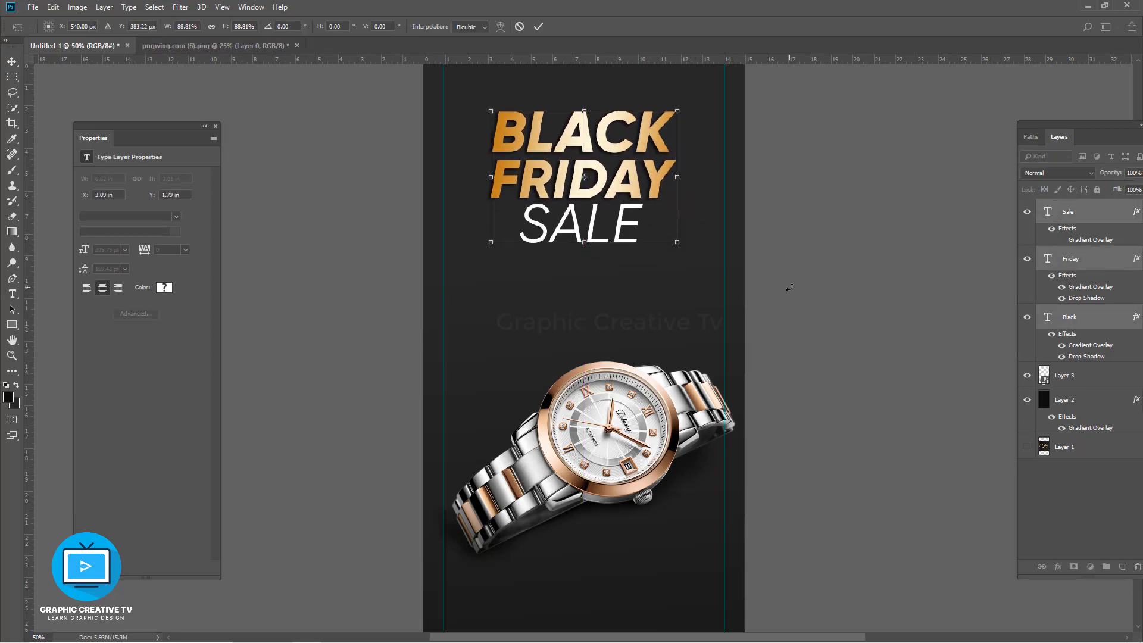
key(Return)
Step: Align the three headline texts by their horizontal centres and deselect them
click(297, 27)
click(808, 290)
click(595, 229)
click(804, 313)
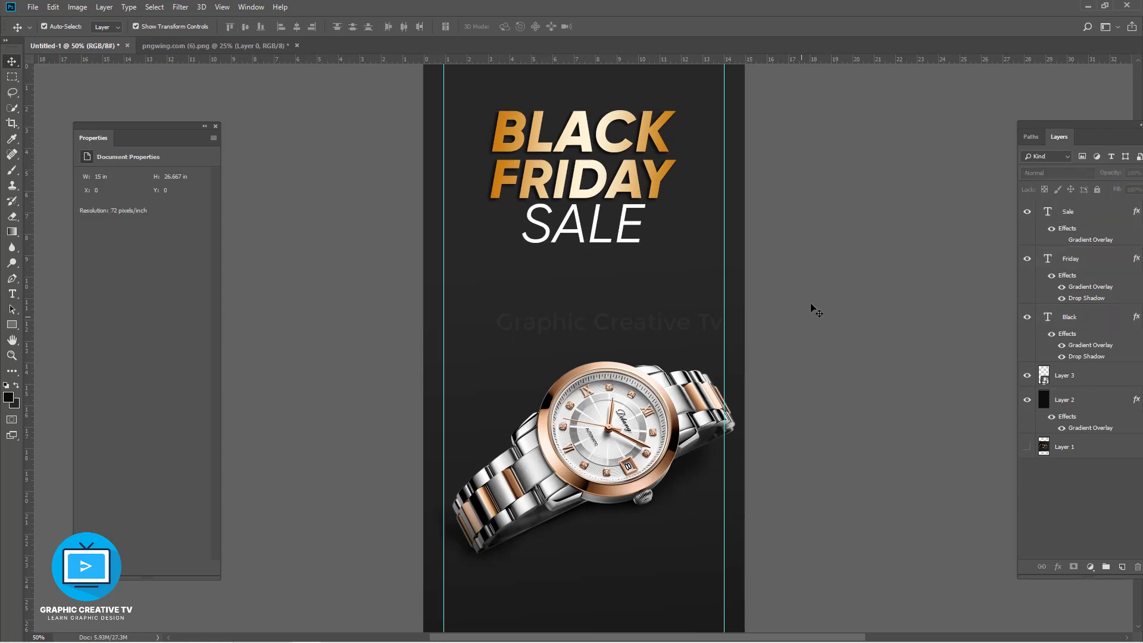
Step: Move the watch image slightly down and to the left on the poster
drag(683, 420, 674, 425)
click(805, 428)
Step: Add a new text reading "30" between SALE and the watch
click(606, 241)
key(t)
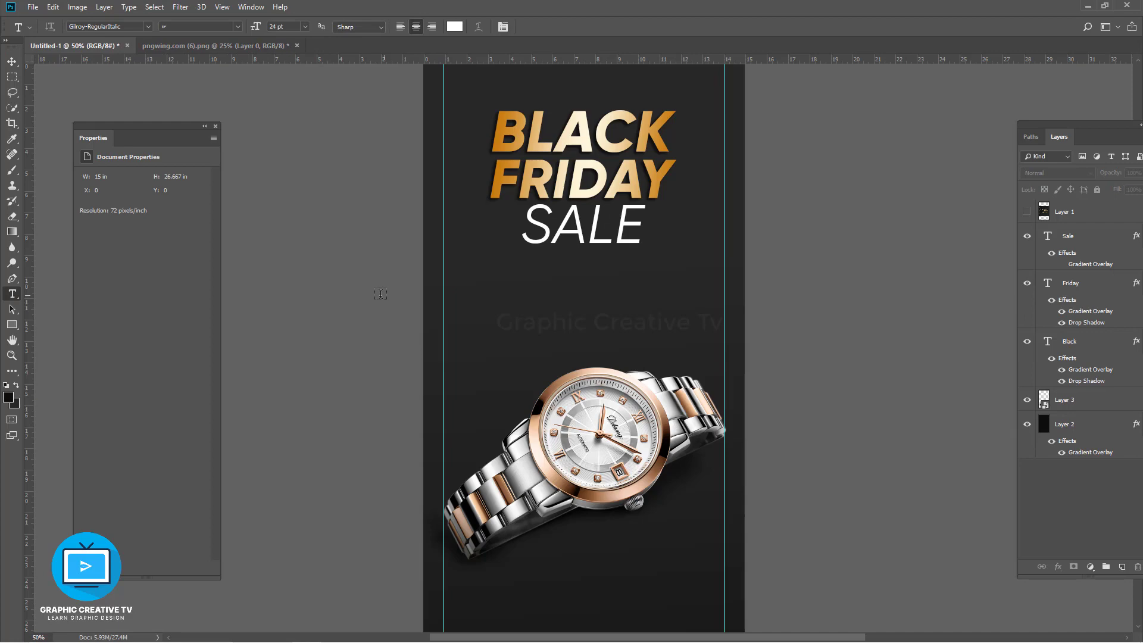
click(503, 301)
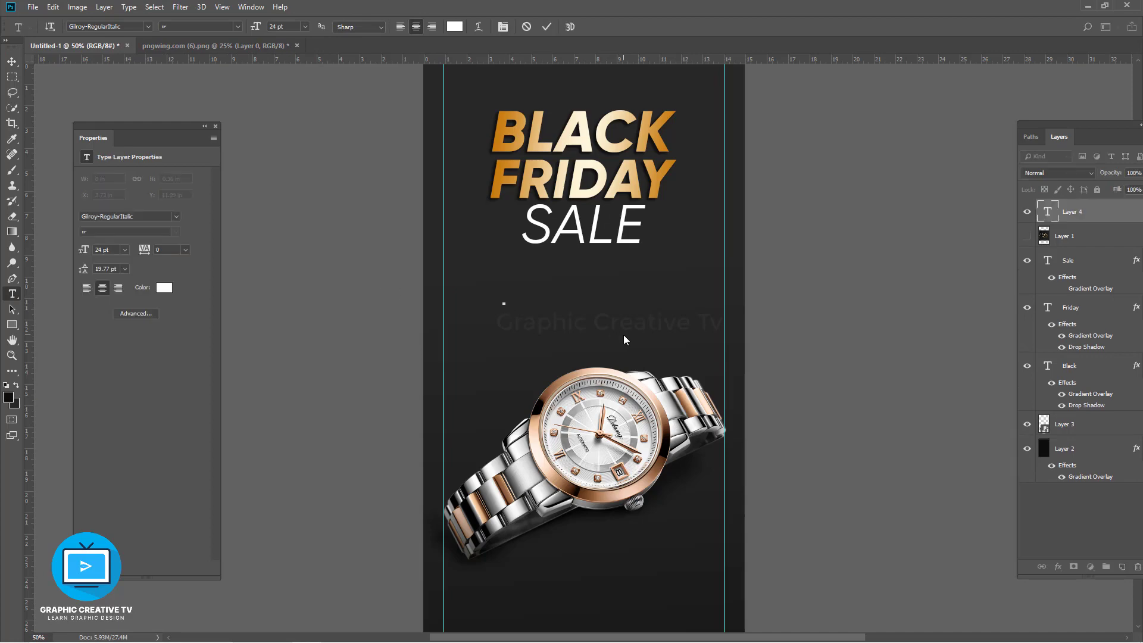
scroll(623, 334, down, 10)
scroll(465, 241, up, 1)
click(493, 147)
drag(492, 147, 500, 636)
click(493, 331)
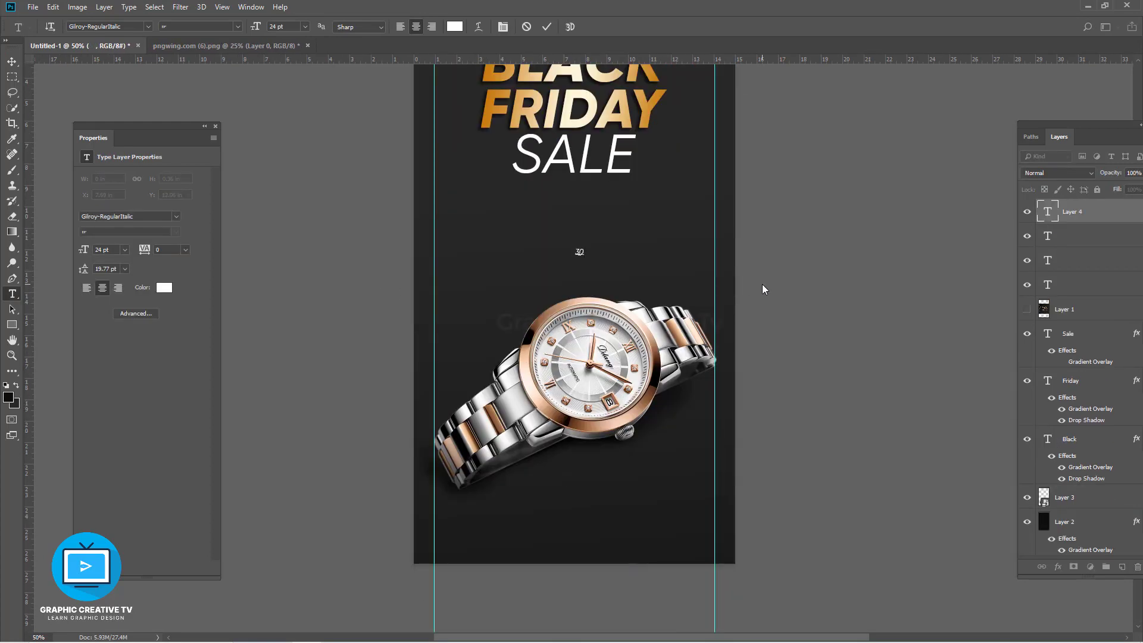
Step: Enlarge the 30 text to 115.65 pt and place it below the SALE text, above the watch
click(12, 61)
drag(585, 257, 625, 294)
drag(609, 275, 530, 240)
drag(548, 260, 538, 250)
key(Return)
key(t)
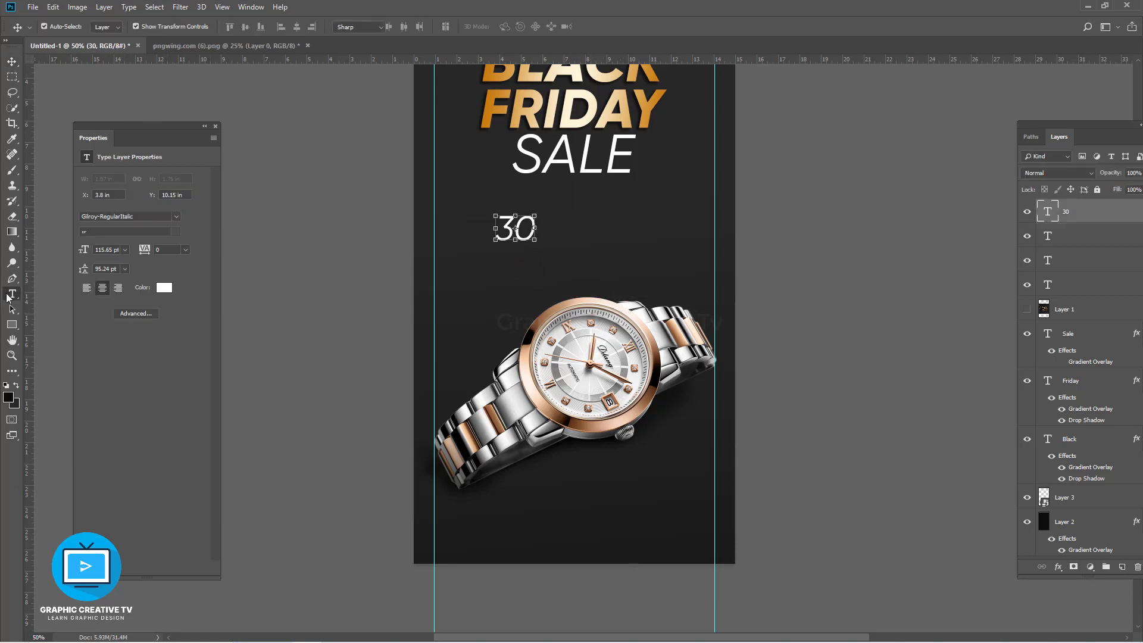
click(536, 229)
click(13, 61)
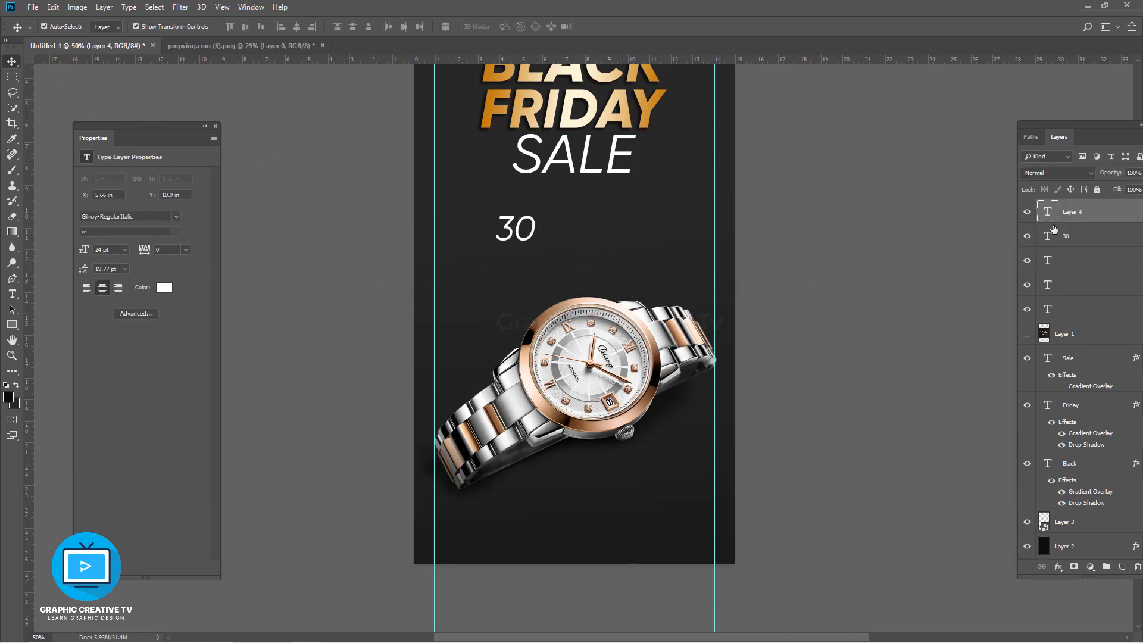
key(Delete)
Step: Append a "%" sign to the 30 text
click(13, 294)
click(529, 229)
text(%)
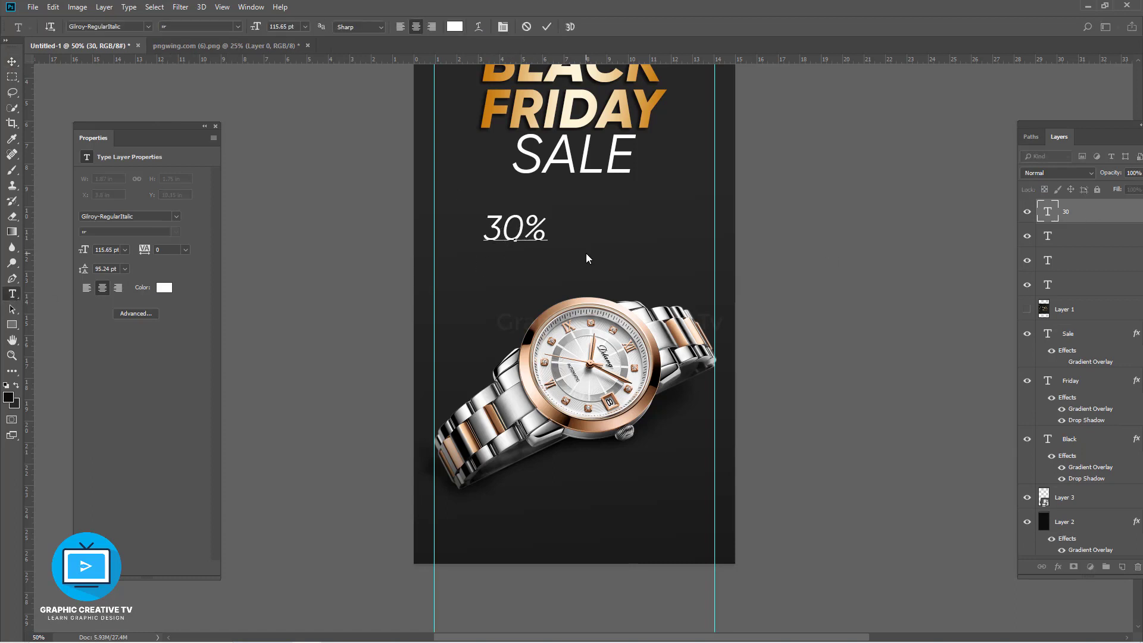
Step: Set only the digits 30 in the 30% text to the Gilroy-ExtraBoldItalic font
drag(522, 232, 462, 224)
click(175, 216)
click(157, 275)
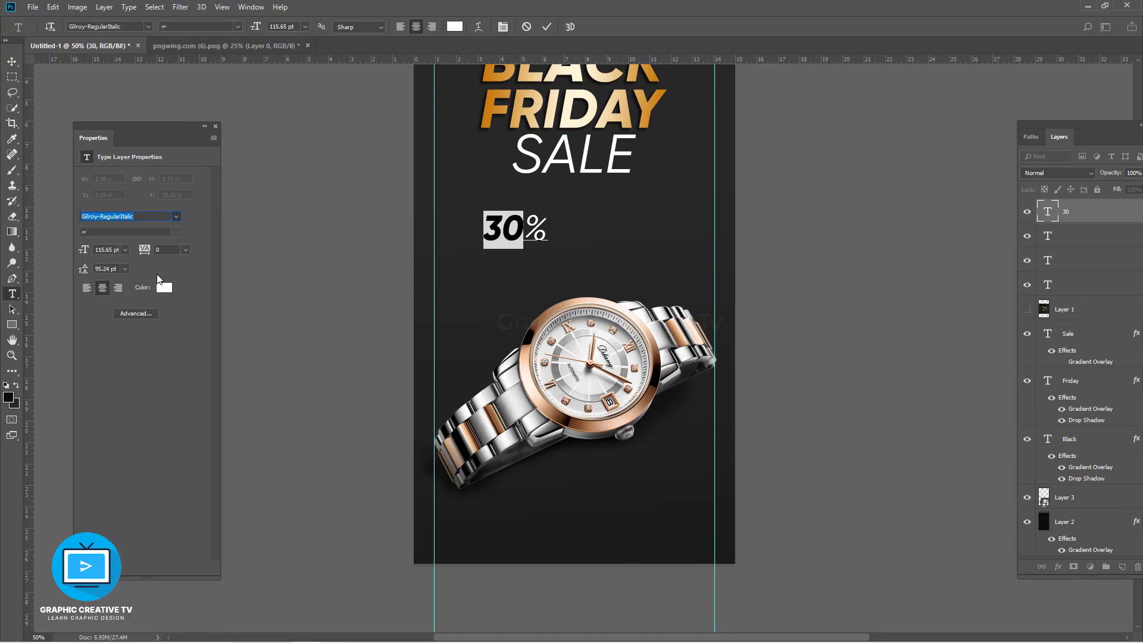
click(503, 236)
scroll(564, 266, down, 1)
click(13, 62)
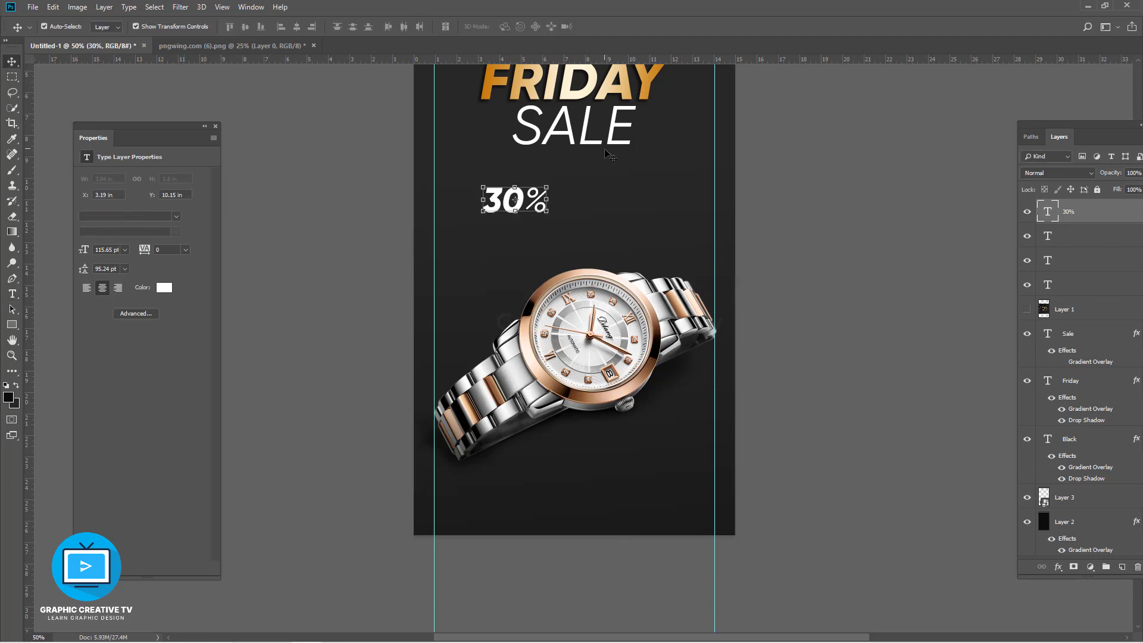
drag(721, 158, 730, 285)
click(653, 205)
key(ctrl+t)
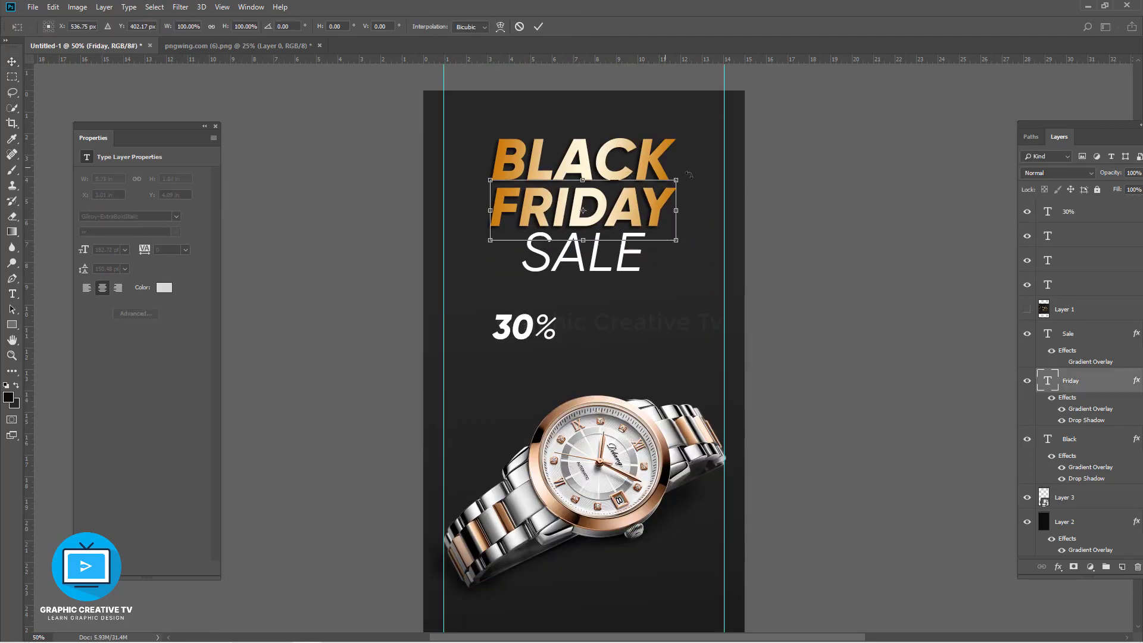
click(855, 239)
Step: Set the BLACK, FRIDAY and SALE texts together to the upright Gilroy-Bold font
click(645, 161)
shift+click(635, 209)
shift+click(629, 252)
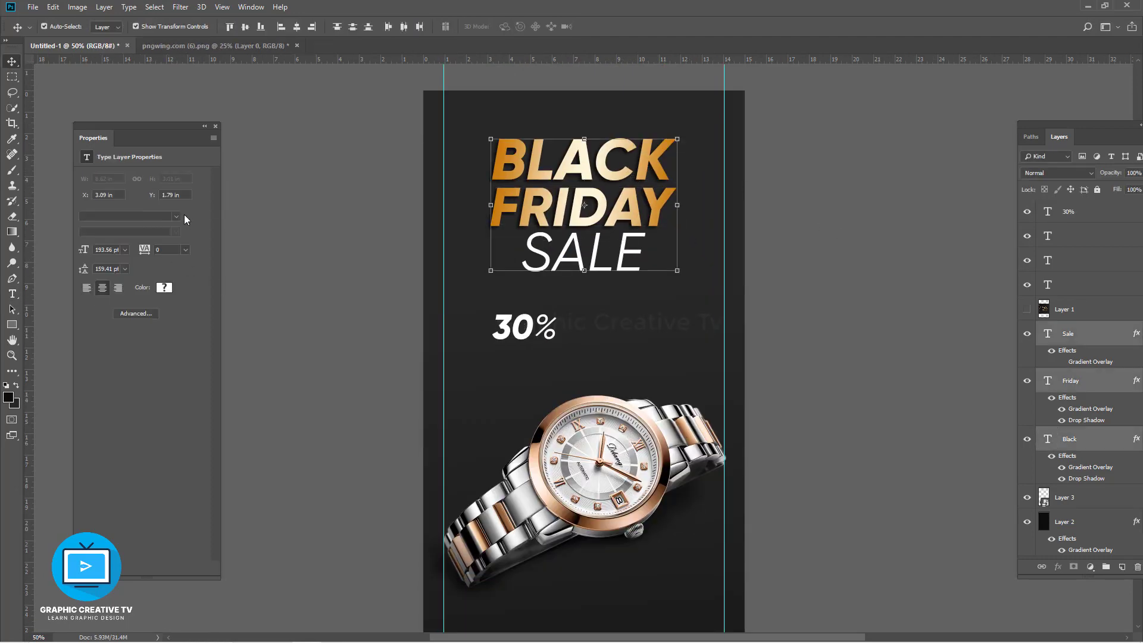
click(176, 216)
click(149, 287)
Step: Set the SALE text alone to the Gilroy-Regular font and deselect it
click(582, 261)
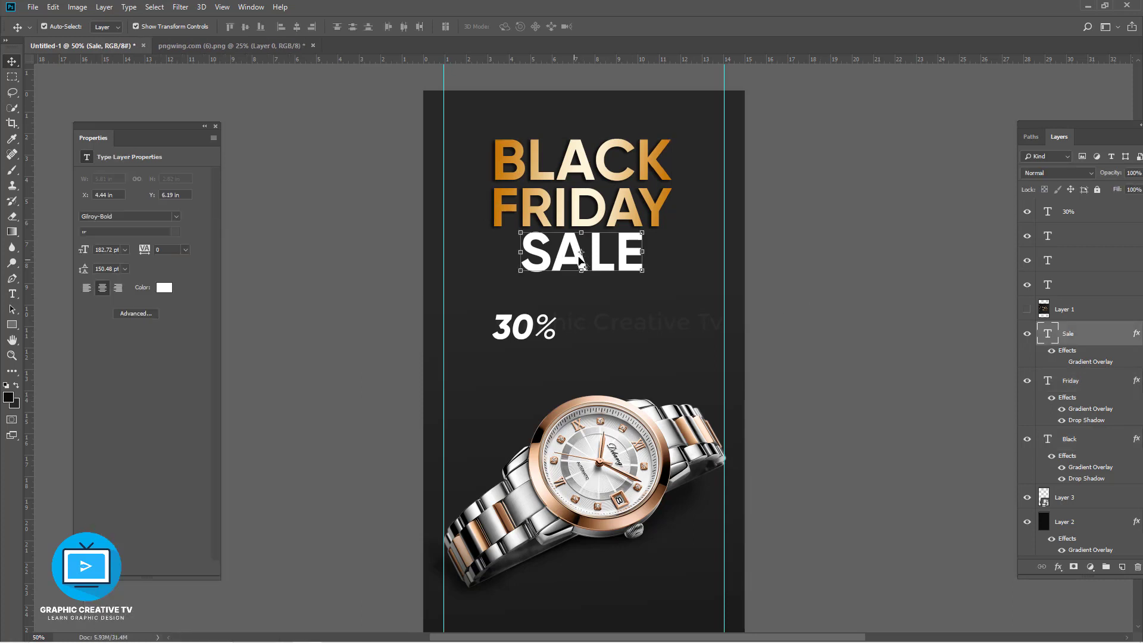
click(177, 217)
click(142, 286)
click(345, 315)
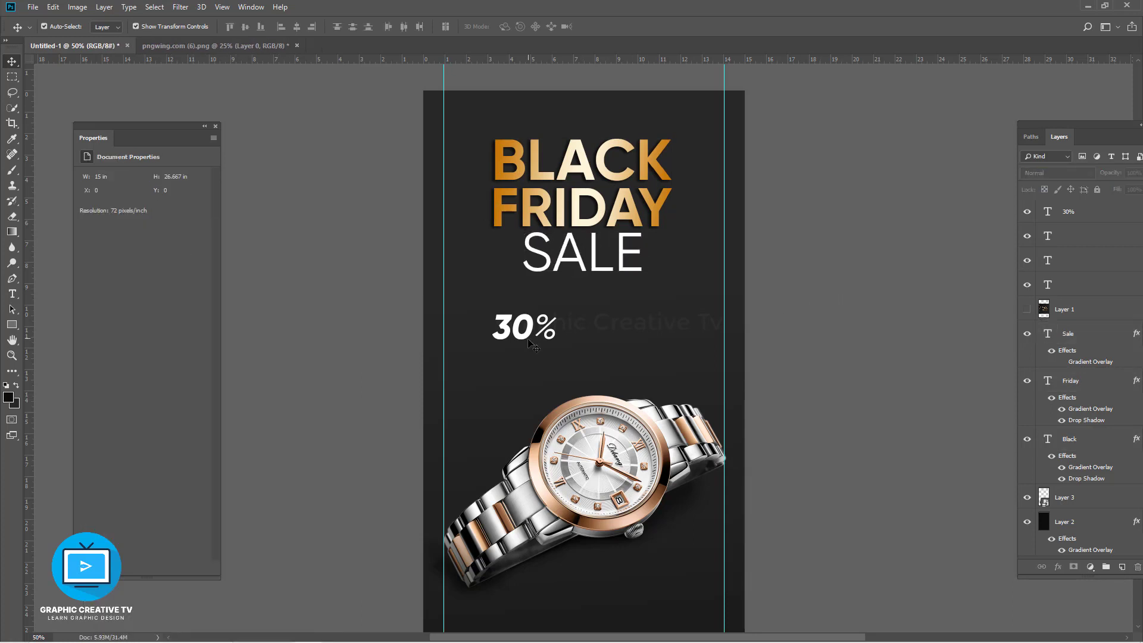
Step: Move the 30% text slightly up, closer to SALE
click(505, 329)
click(818, 364)
drag(531, 327, 530, 316)
click(822, 331)
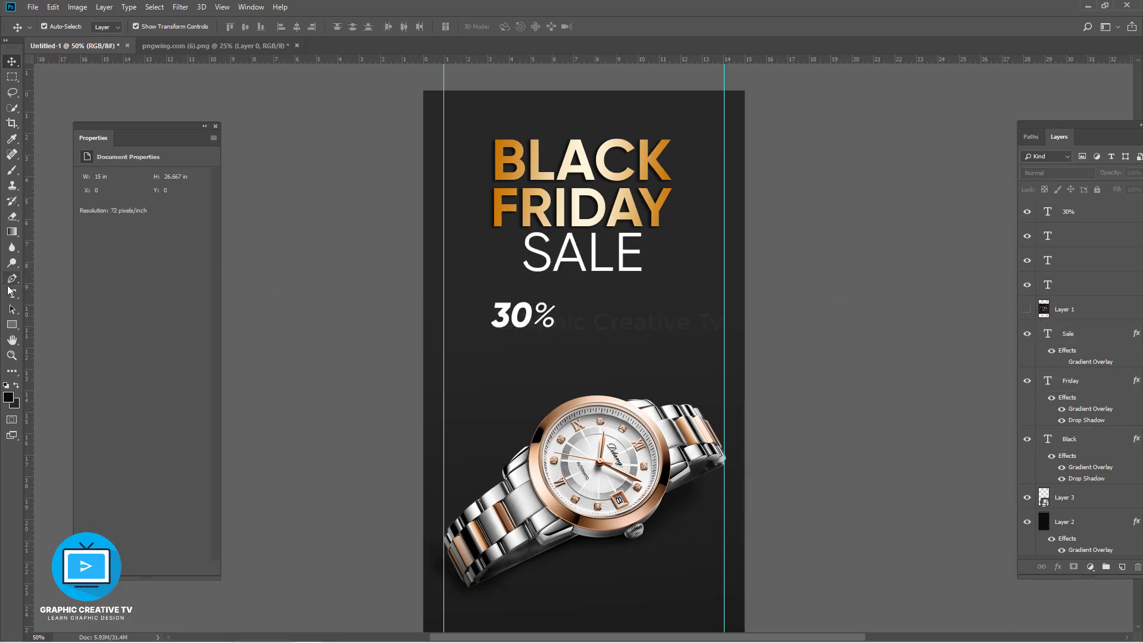
Step: Try adding a separate OFF text and placing it beside 30%, and delete it
click(12, 294)
click(494, 385)
text(OFF)
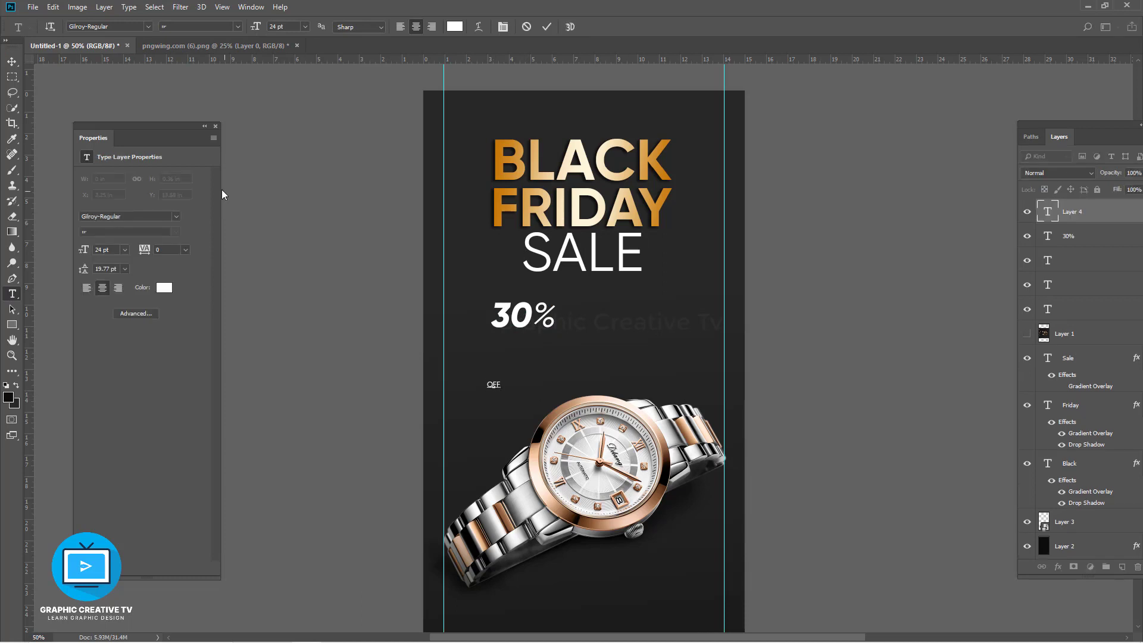
click(12, 62)
click(316, 259)
click(494, 385)
drag(501, 381, 597, 307)
click(571, 334)
click(571, 334)
key(Delete)
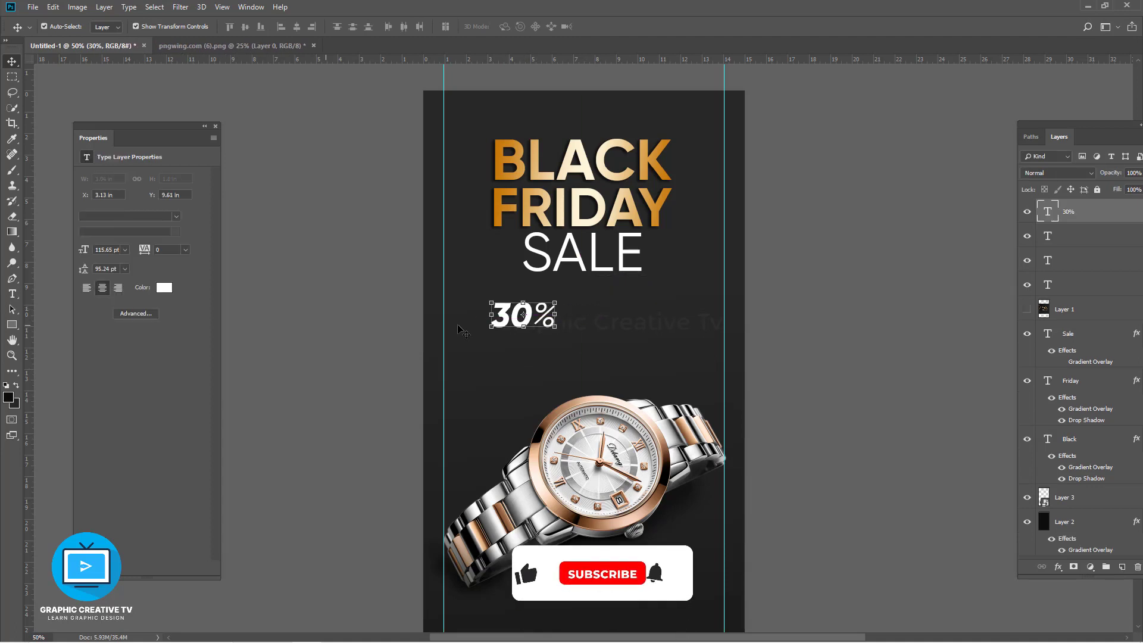
Step: Append "OFF" to the 30% text so it reads "30% OFF", and commit it
key(t)
click(554, 325)
text(OFF)
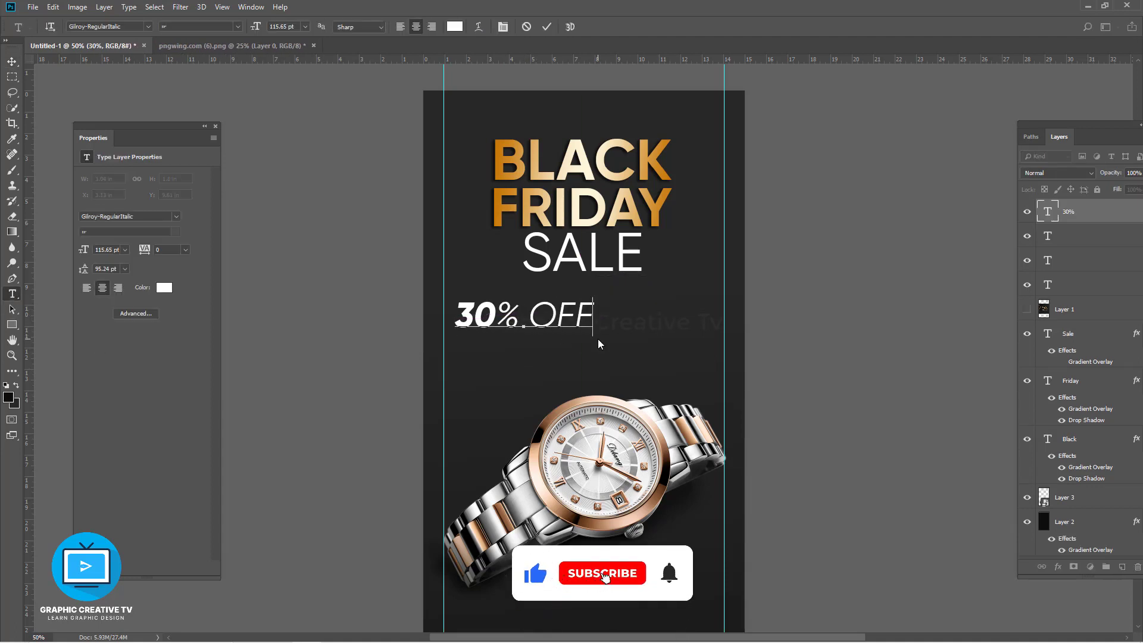
key(ctrl+Return)
key(v)
click(543, 329)
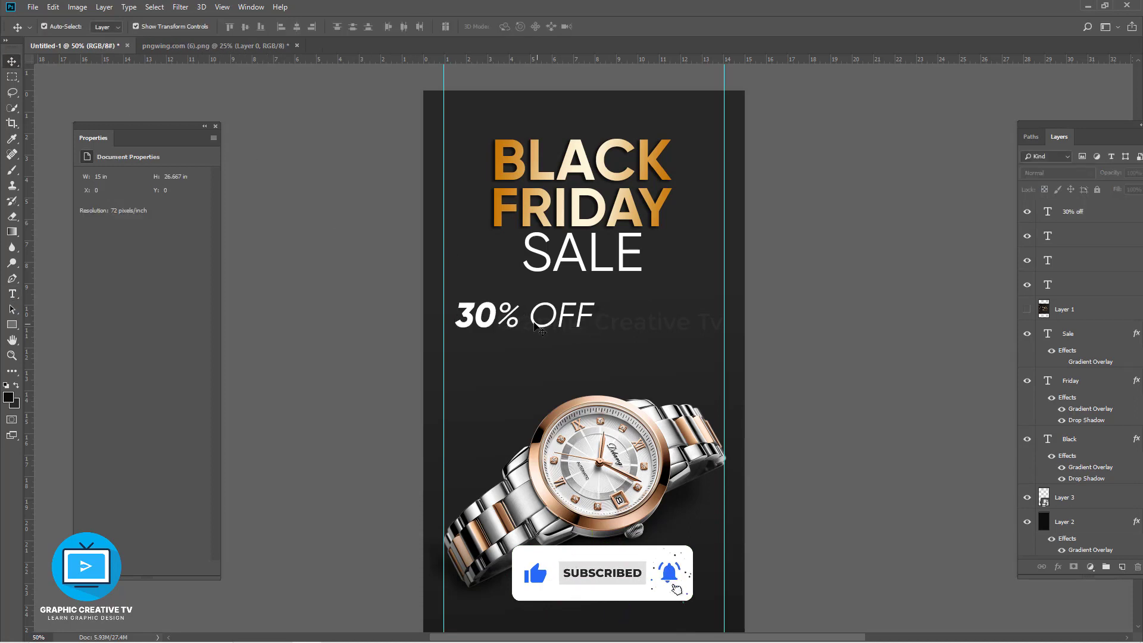
Step: Scale the 30% OFF text down to 86.4 pt and position it beneath SALE
drag(543, 324, 626, 331)
click(719, 350)
click(613, 328)
key(ctrl+t)
key(Return)
Step: Try appending "+ FREE SHOPPING" to the 30% OFF text, and remove the addition
key(t)
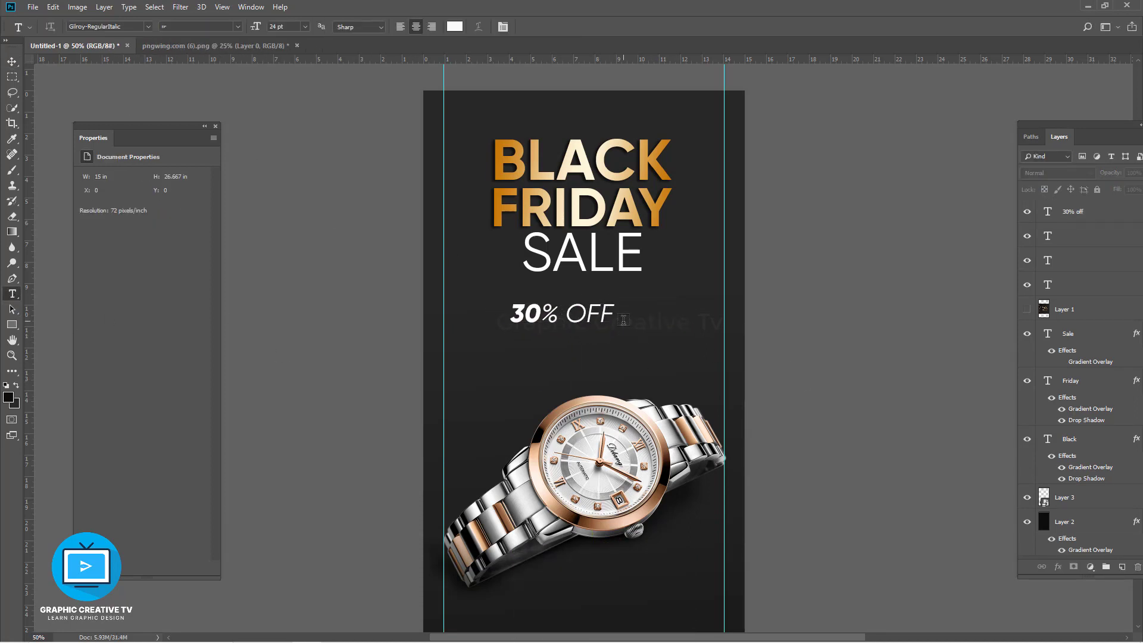
click(613, 315)
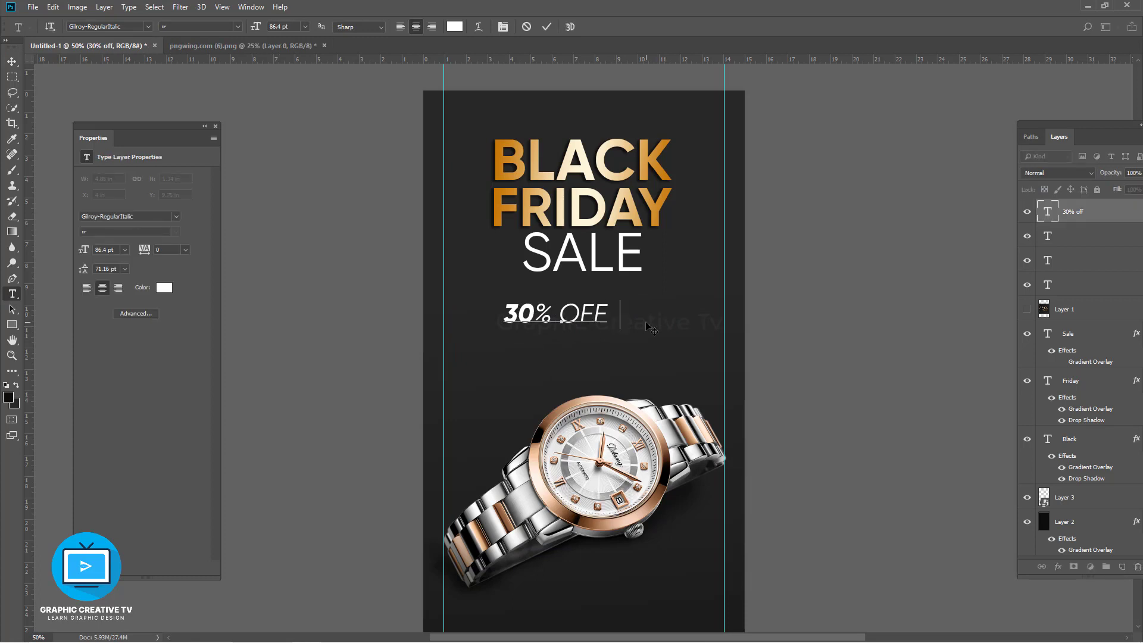
text(+ FREE SH)
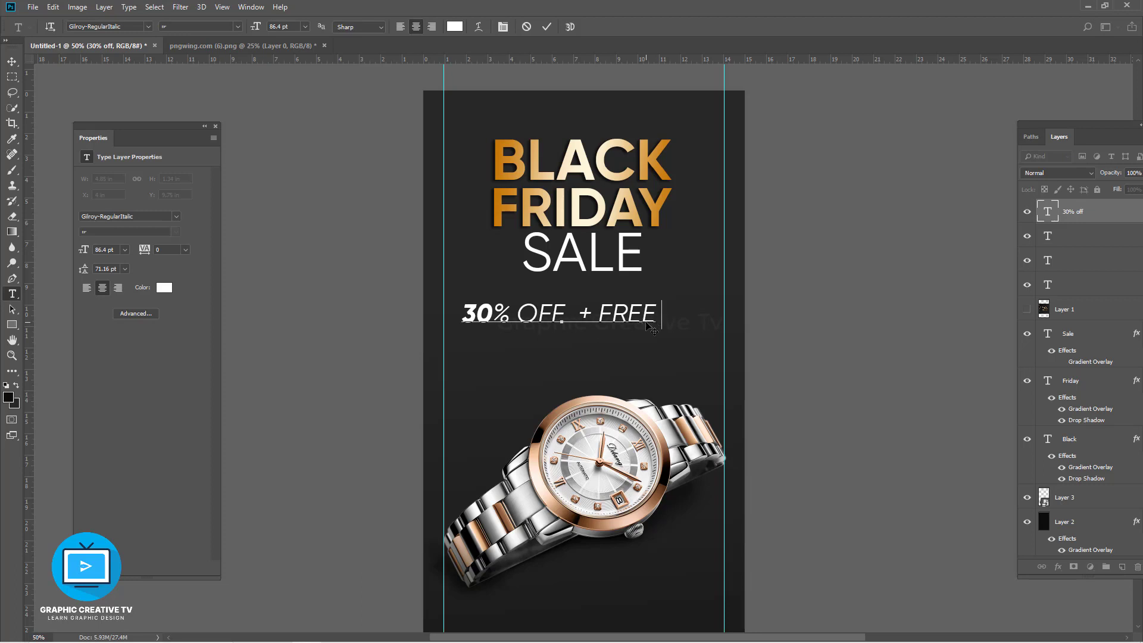
key(BackSpace)
key(BackSpace)
text(SHOPPING)
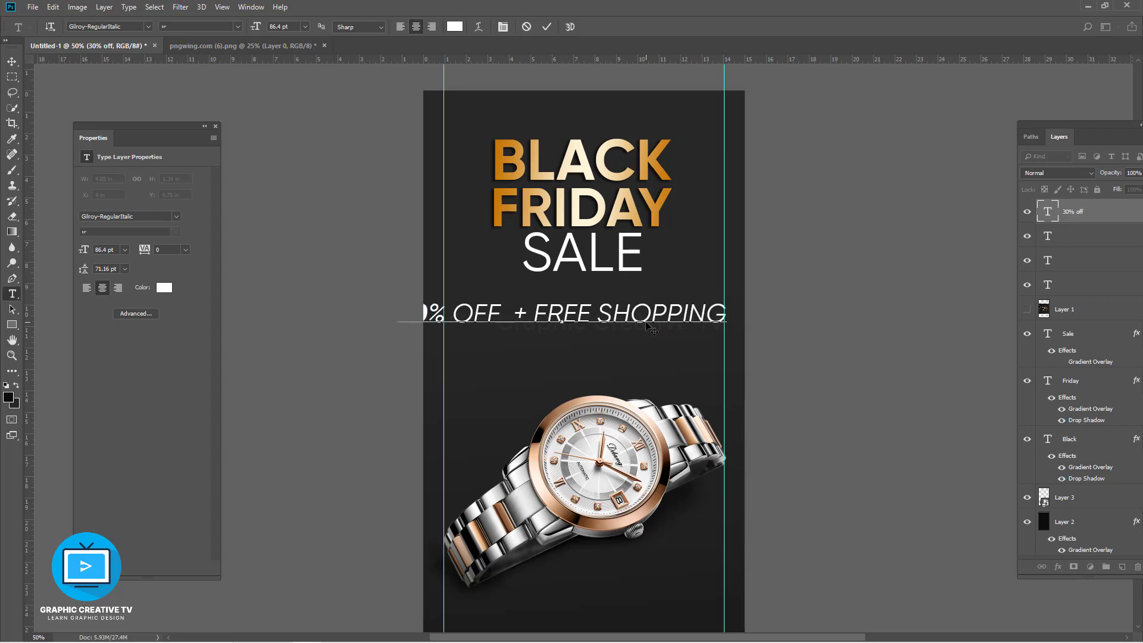
drag(728, 319, 536, 315)
key(BackSpace)
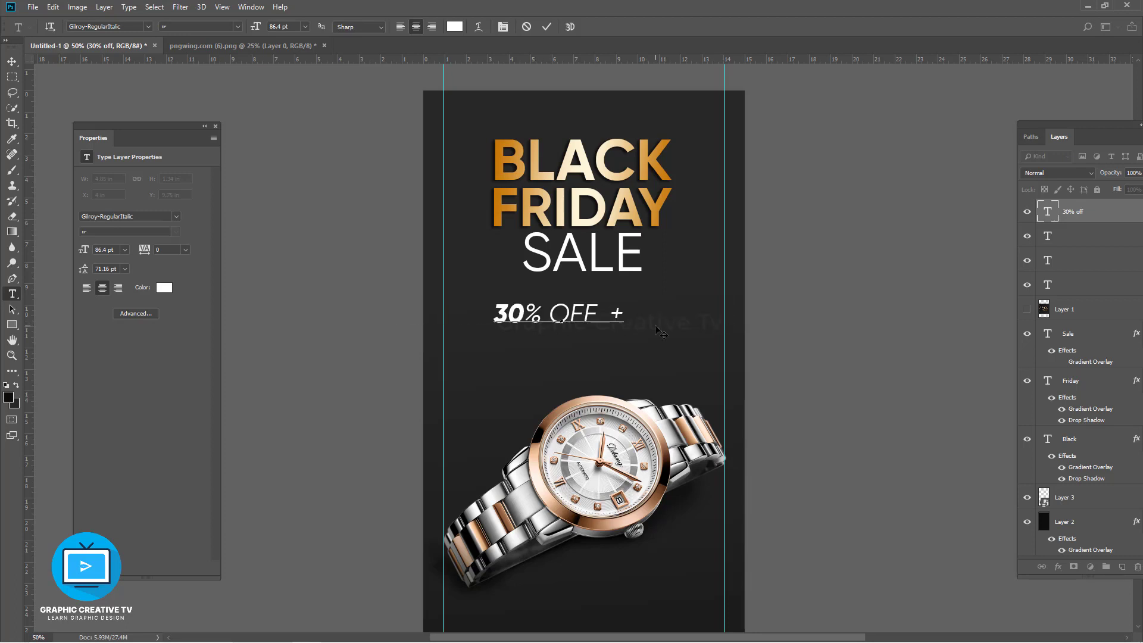
click(615, 312)
key(BackSpace)
key(BackSpace)
key(BackSpace)
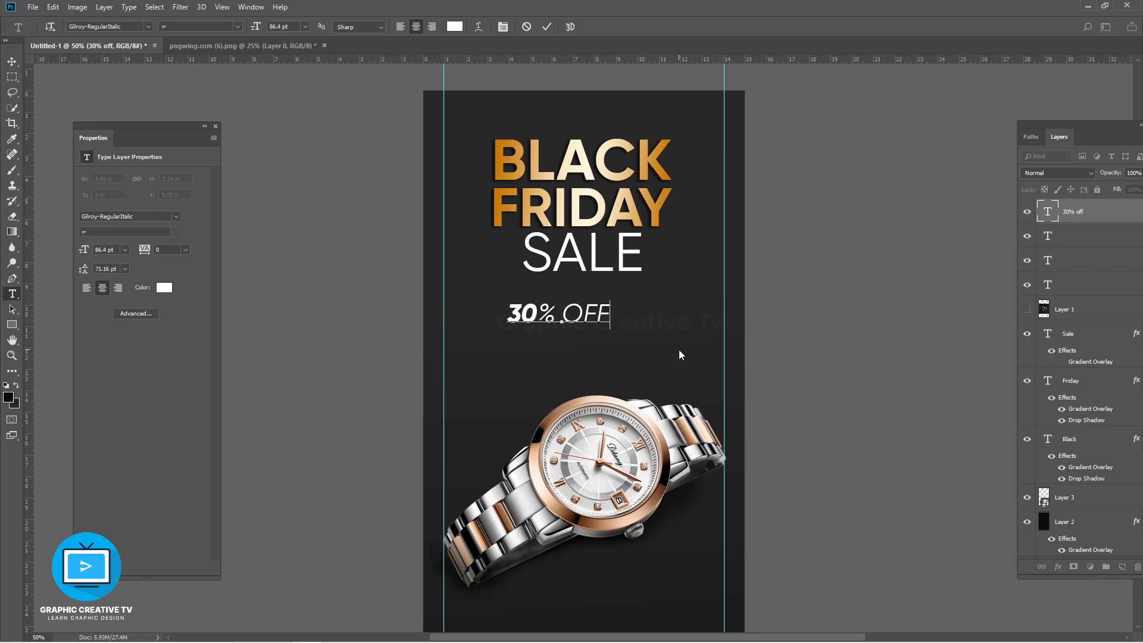
click(12, 61)
click(511, 337)
Step: Copy the FRIDAY layer's gold Gradient Overlay to the 30% OFF text
click(538, 317)
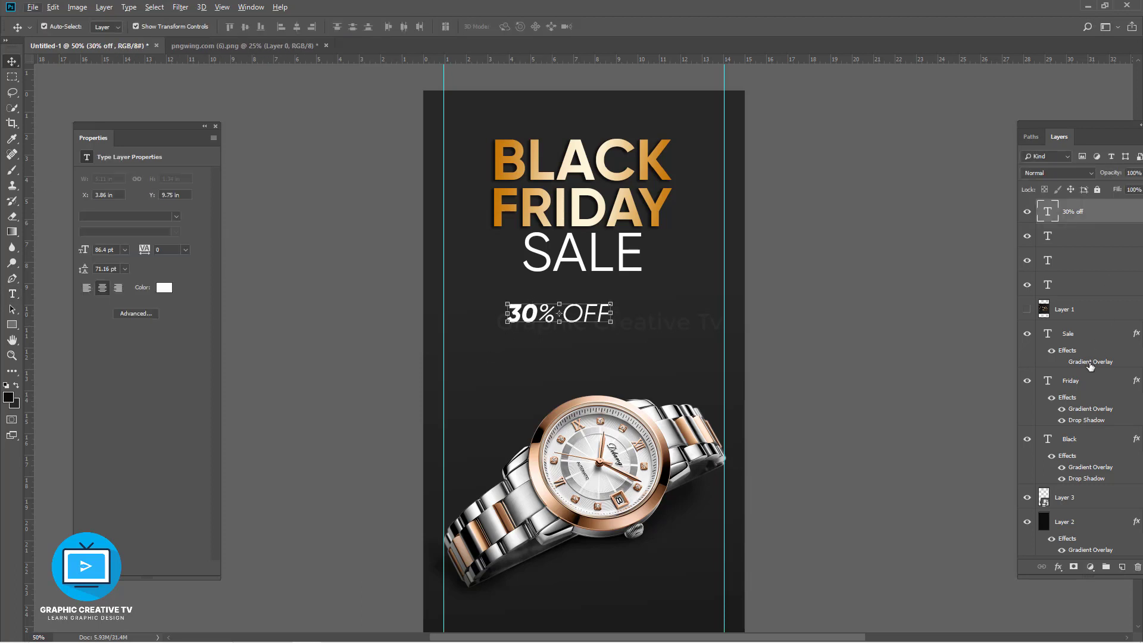
drag(1084, 411, 1086, 209)
click(616, 347)
click(595, 320)
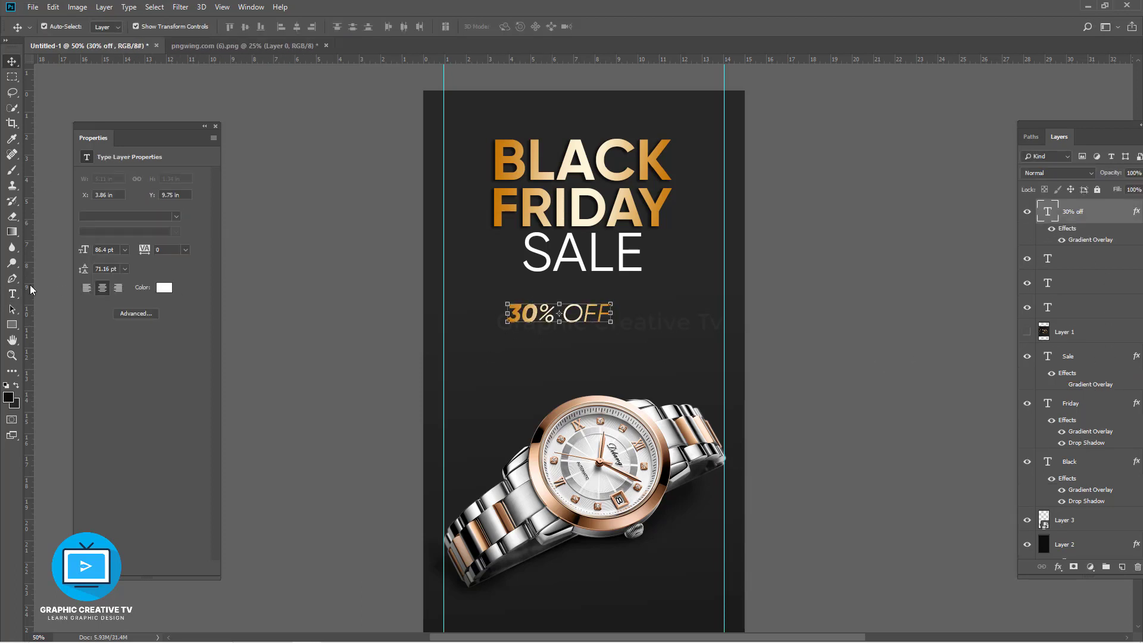
Step: Remove "% OFF" from the discount text, leaving only the gold 30
click(12, 293)
drag(541, 314, 631, 315)
key(BackSpace)
click(12, 61)
click(551, 326)
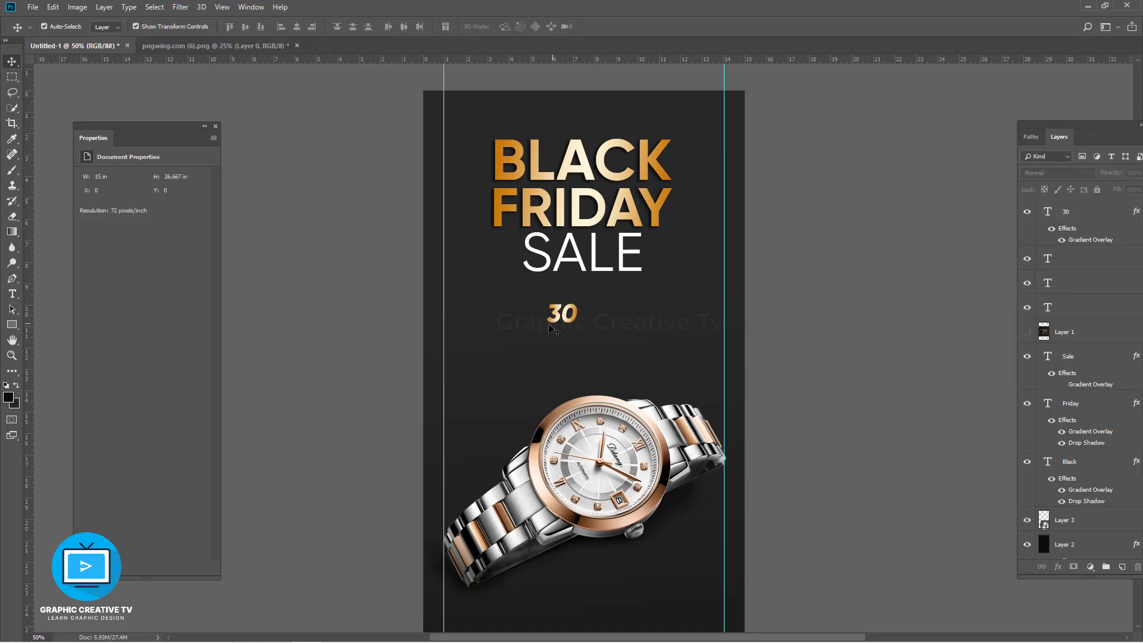
Step: Create a separate white text layer reading "% OFF"
click(17, 296)
click(484, 394)
click(12, 61)
click(491, 393)
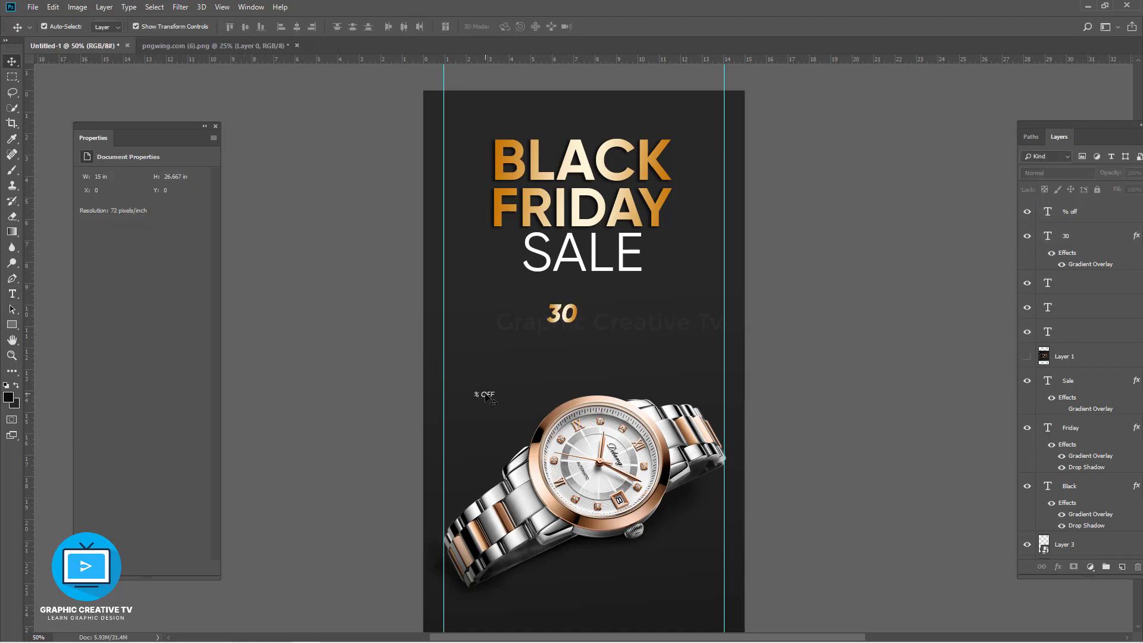
Step: Move the % OFF text beside the 30 and enlarge it to 66.69 pt
drag(486, 395, 597, 312)
drag(605, 306, 638, 283)
drag(629, 299, 628, 309)
key(Return)
Step: Enlarge the % OFF text to the 30's font size of 86.4 pt and fit the two texts side by side beneath SALE
click(564, 316)
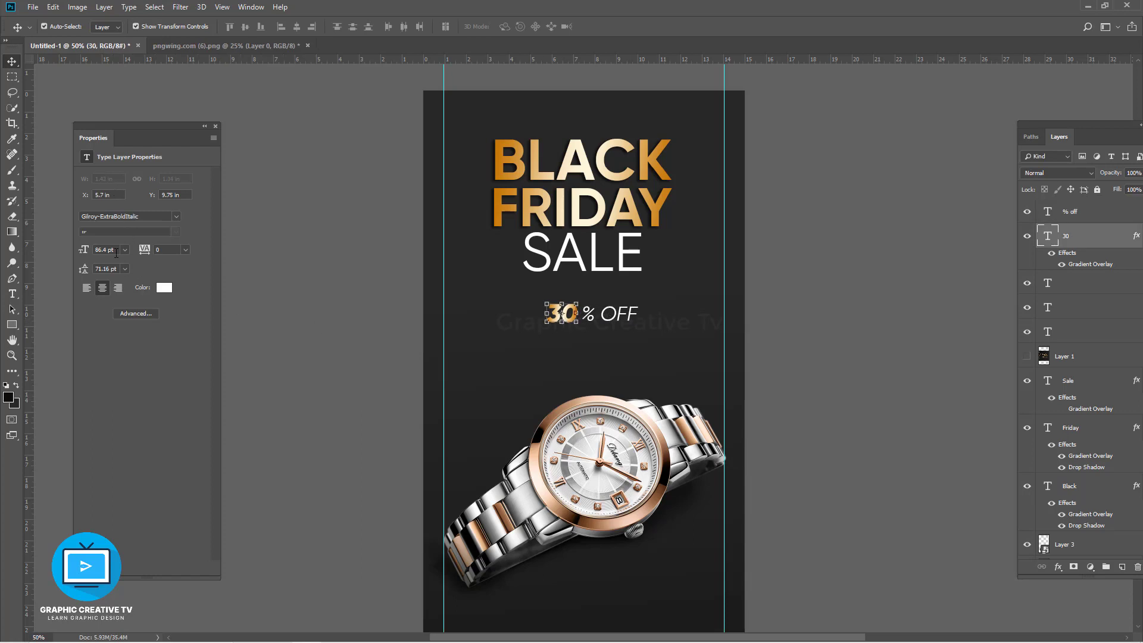
click(633, 322)
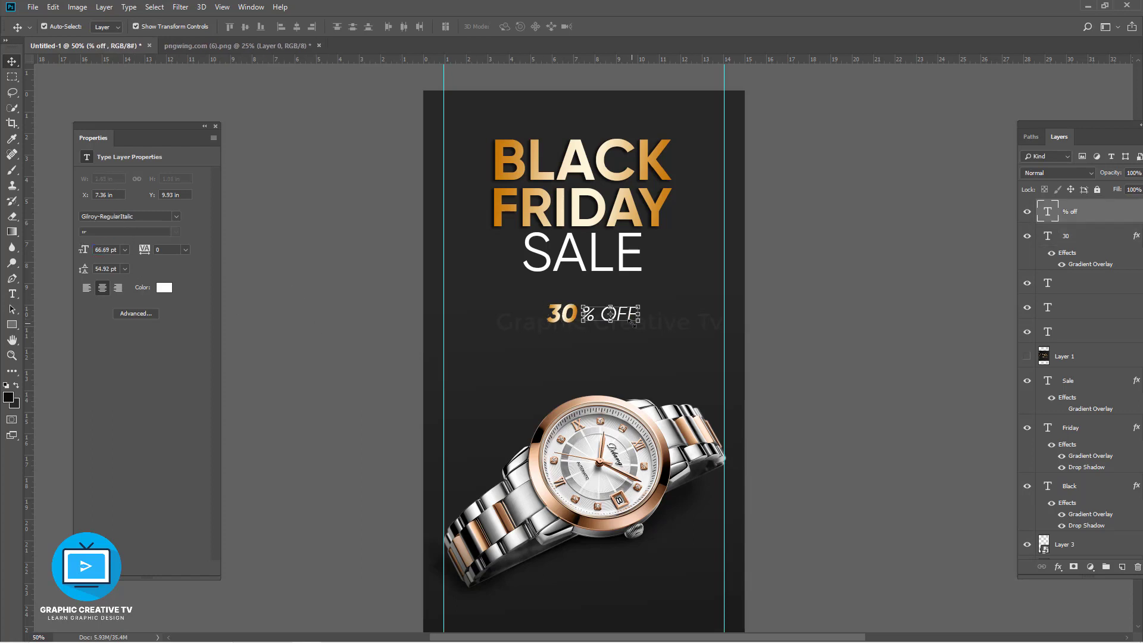
key(Return)
click(654, 304)
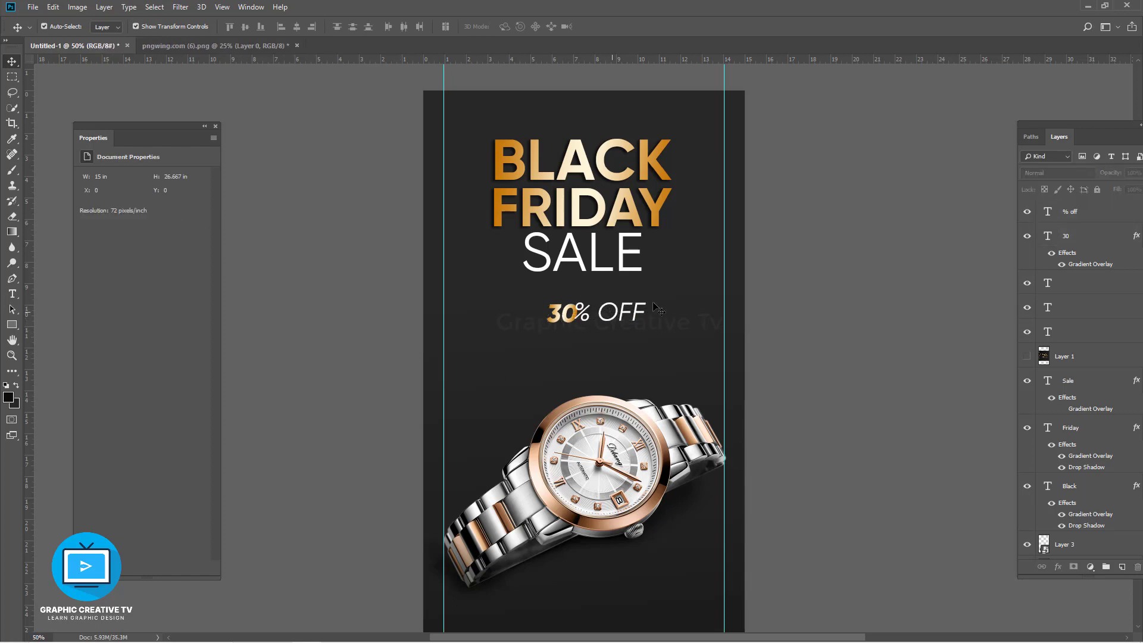
mouse_move(570, 319)
mouse_down()
mouse_move(544, 319)
mouse_move(576, 321)
mouse_move(562, 322)
mouse_up()
click(635, 335)
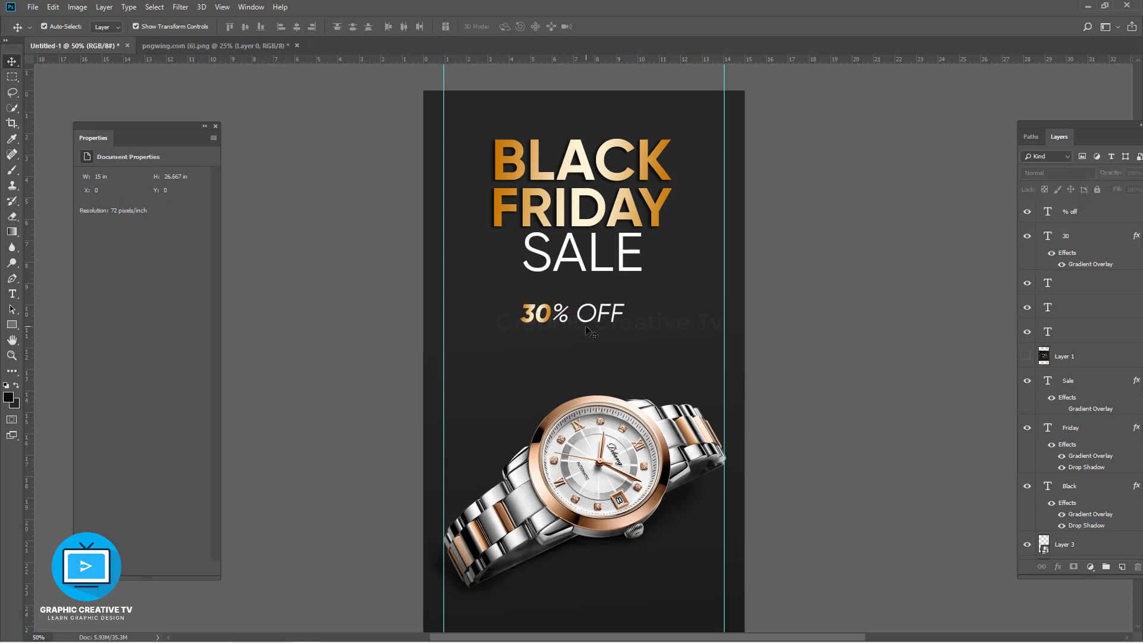
Step: Set the first colour stop of the BLACK text's Gradient Overlay to the lighter orange #fda838
click(616, 315)
double_click(1089, 514)
click(799, 379)
click(830, 427)
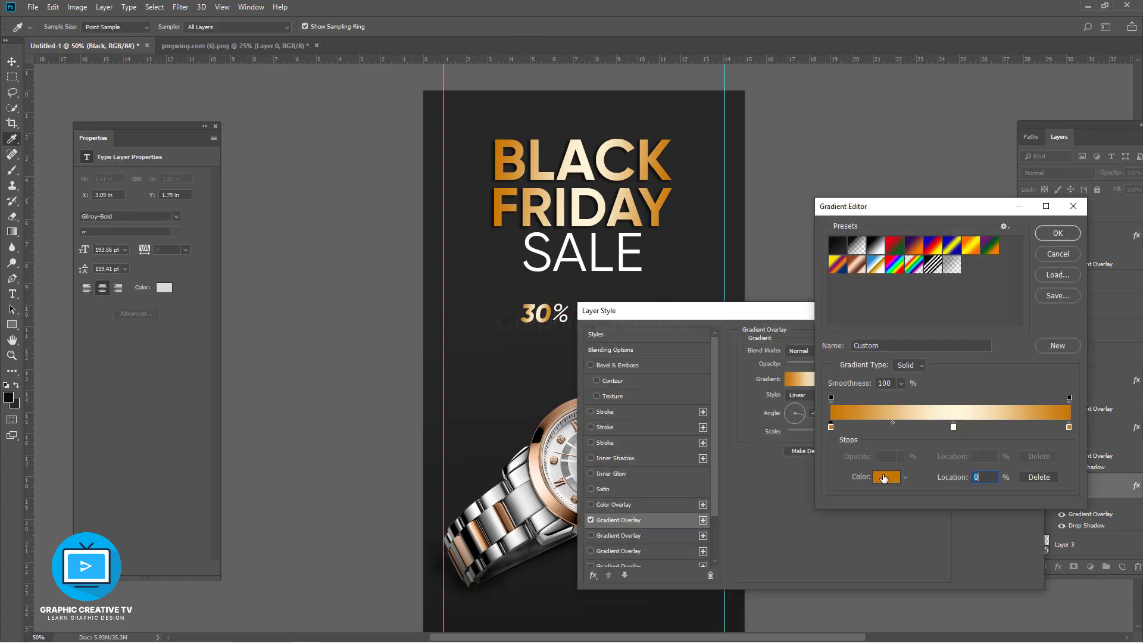
click(884, 478)
click(822, 392)
drag(822, 392, 779, 389)
click(804, 389)
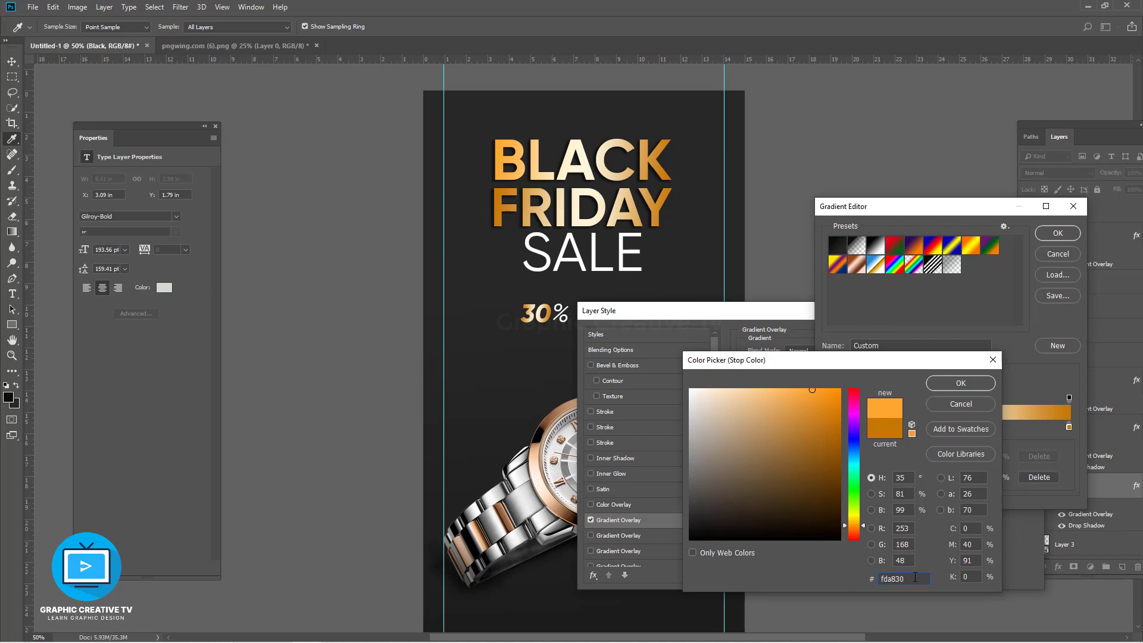
drag(908, 578, 871, 577)
click(961, 389)
Step: Try pasting the first stop's hex code into the gradient's last colour stop, and cancel the colour change
click(1069, 428)
click(890, 472)
key(ctrl+v)
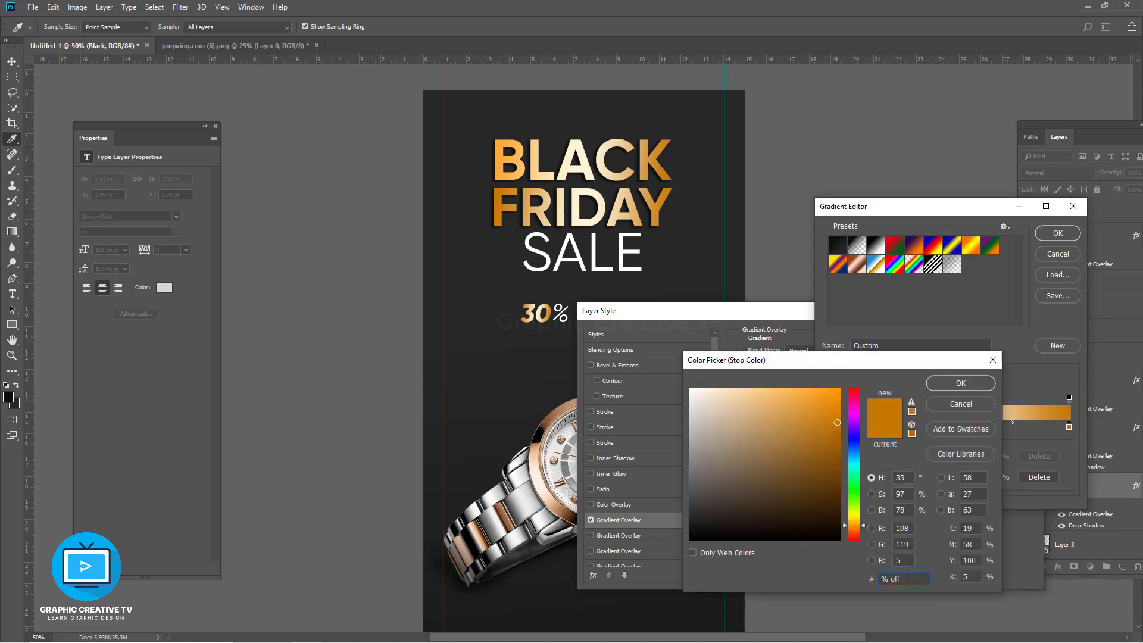
click(962, 387)
click(561, 242)
click(966, 406)
Step: Set the last colour stop of the BLACK text's Gradient Overlay to #fda838, matching the first stop, and apply the style
click(876, 477)
click(914, 582)
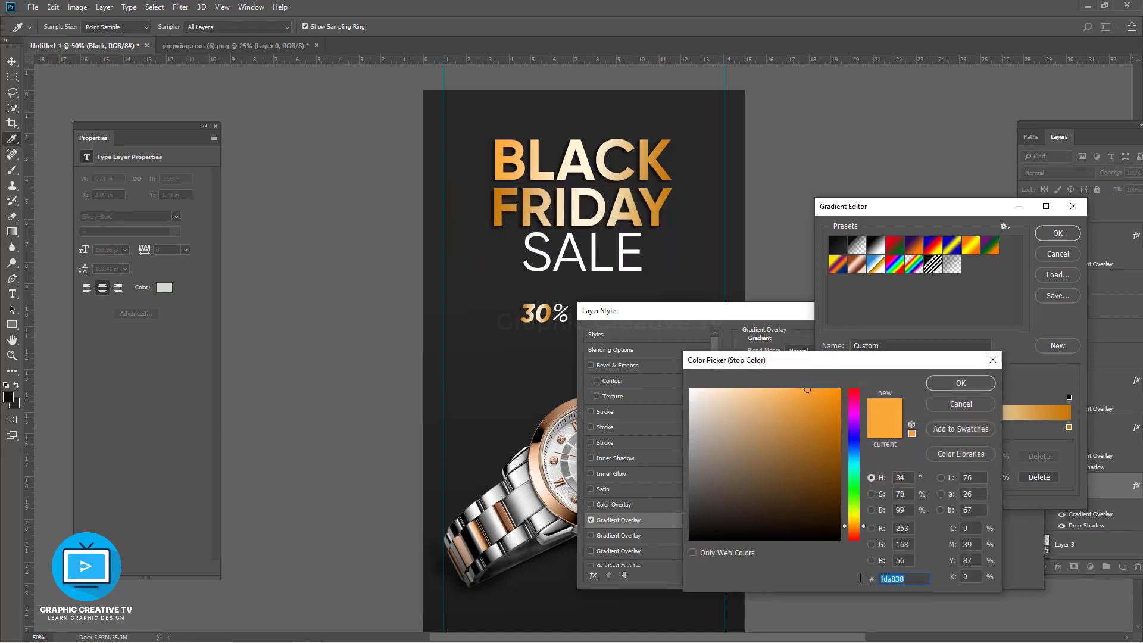
click(963, 386)
click(1069, 426)
click(891, 477)
text(fda838)
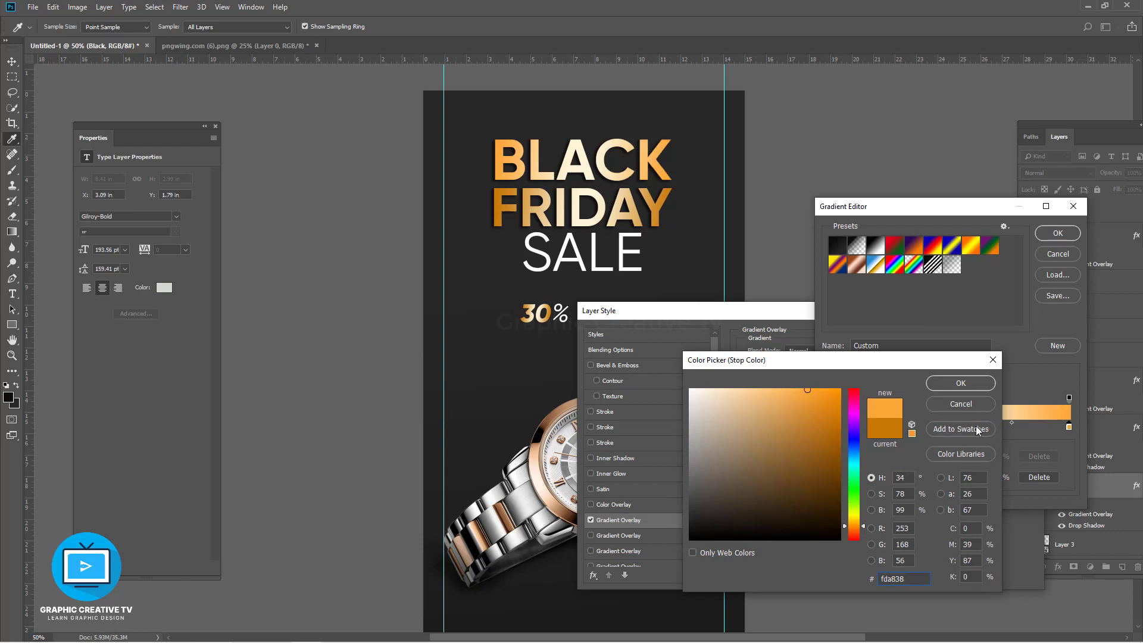
click(976, 385)
click(1057, 233)
click(994, 335)
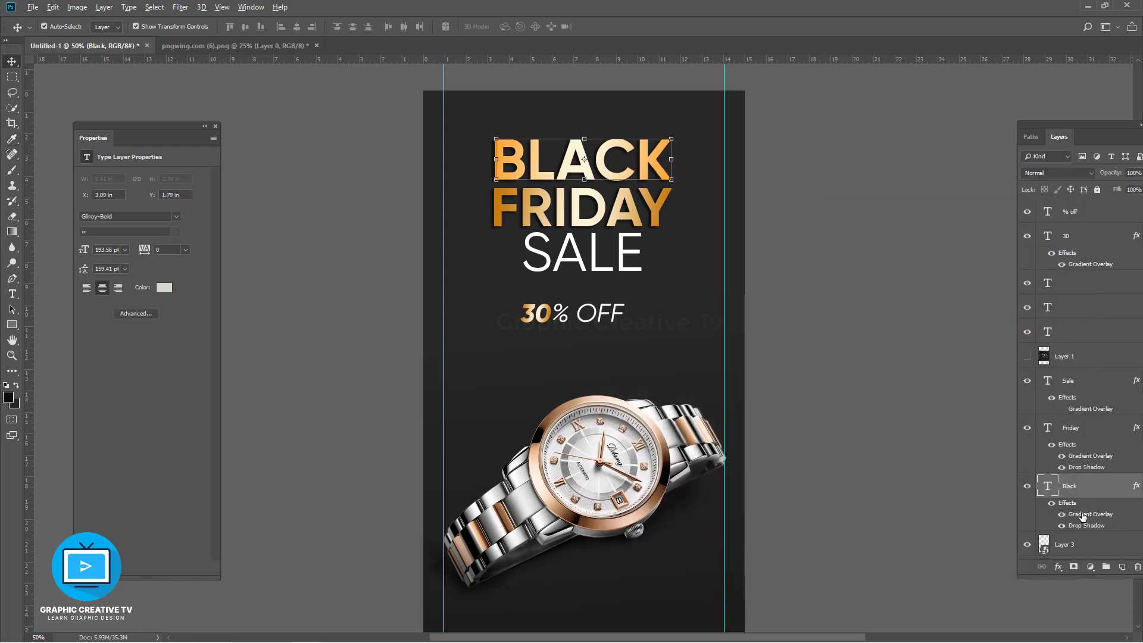
Step: Copy the BLACK text's lighter Gradient Overlay onto the FRIDAY and 30 text layers
drag(1063, 448, 1074, 269)
scroll(836, 387, up, 1)
click(1096, 428)
click(540, 325)
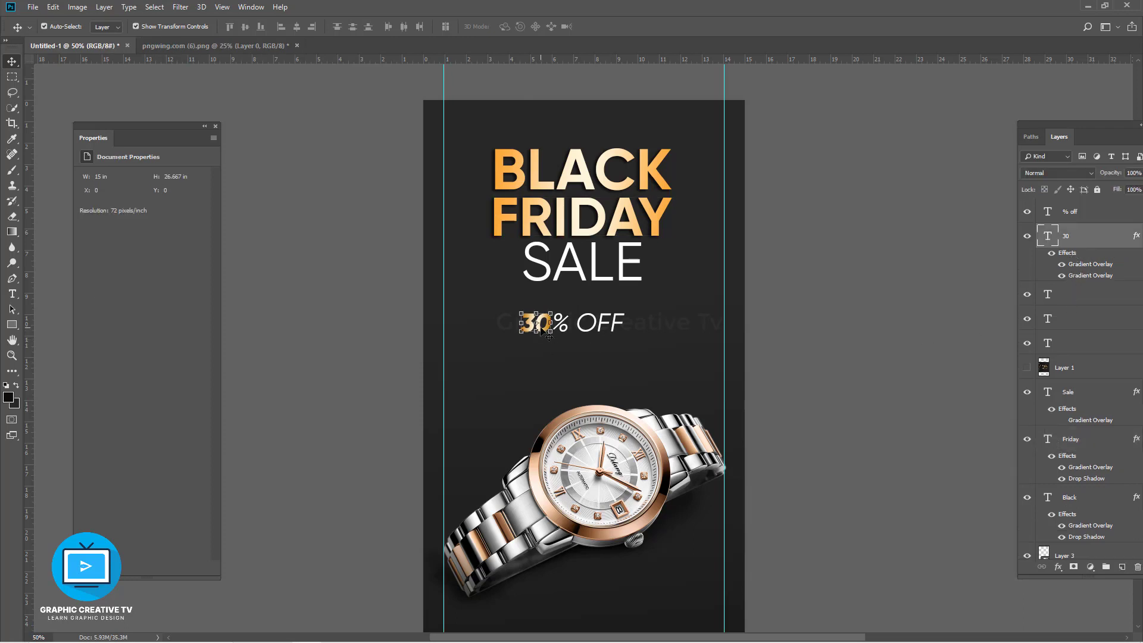
Step: Delete the % sign from the % OFF text so the layer contains only OFF
click(612, 329)
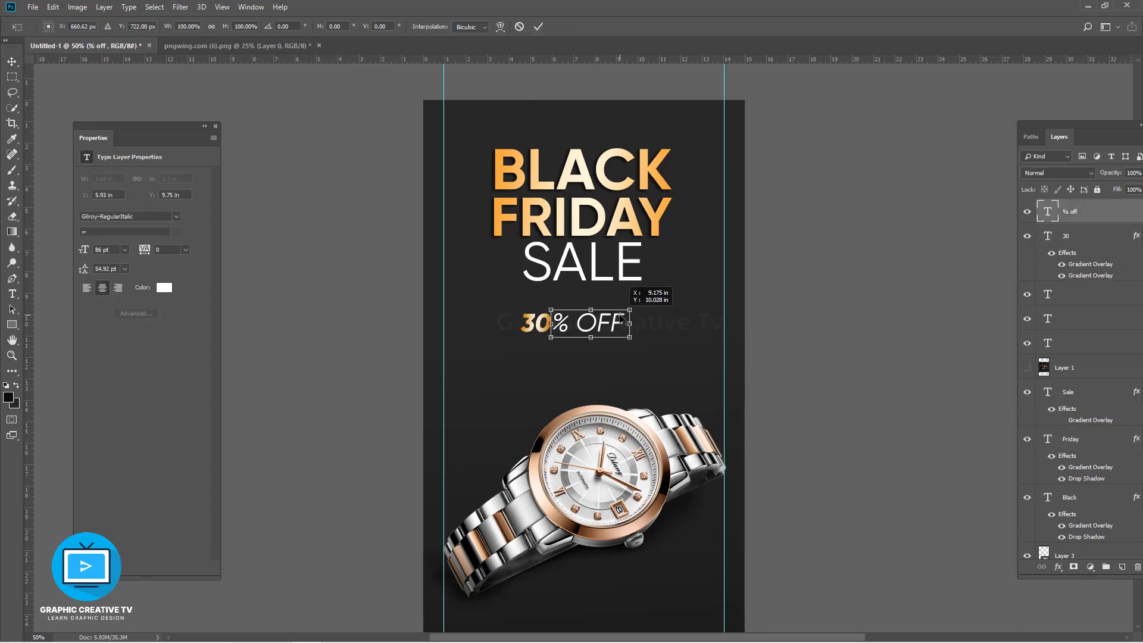
click(818, 351)
click(541, 325)
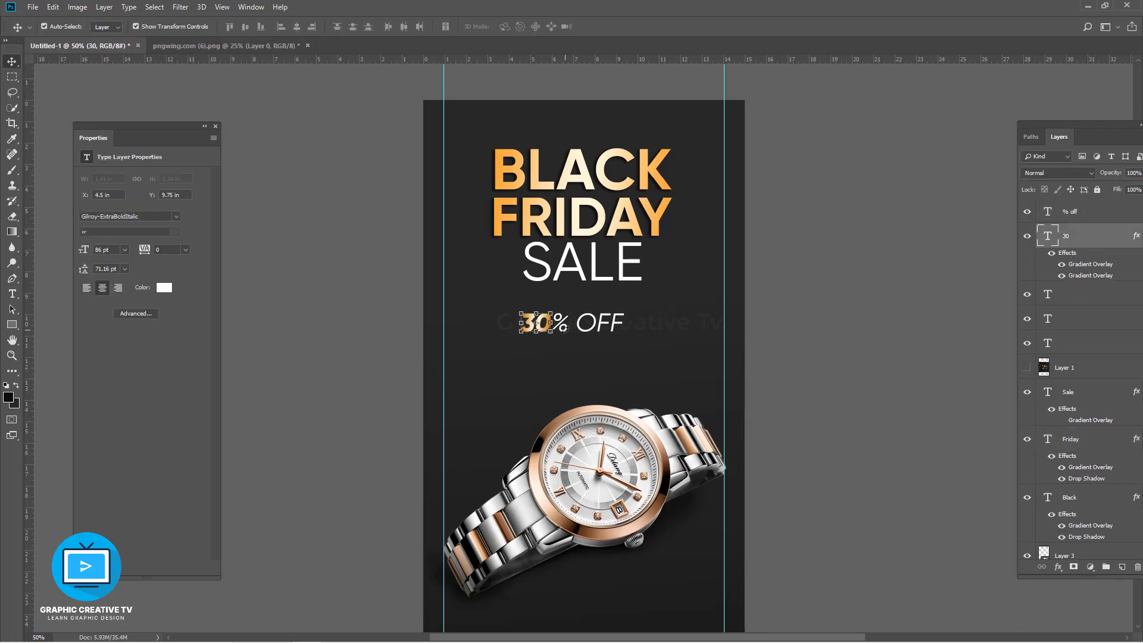
click(601, 326)
click(669, 347)
click(607, 326)
click(12, 293)
drag(575, 326, 545, 325)
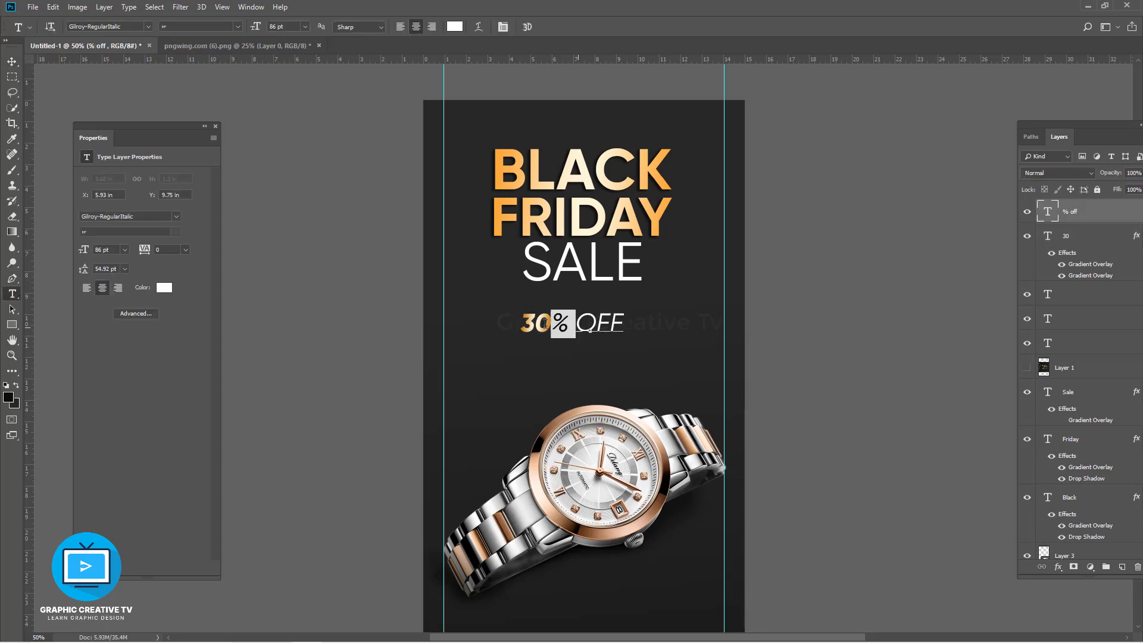
key(BackSpace)
click(12, 62)
Step: Add a % sign after the 30 in the gold gradient text
click(12, 294)
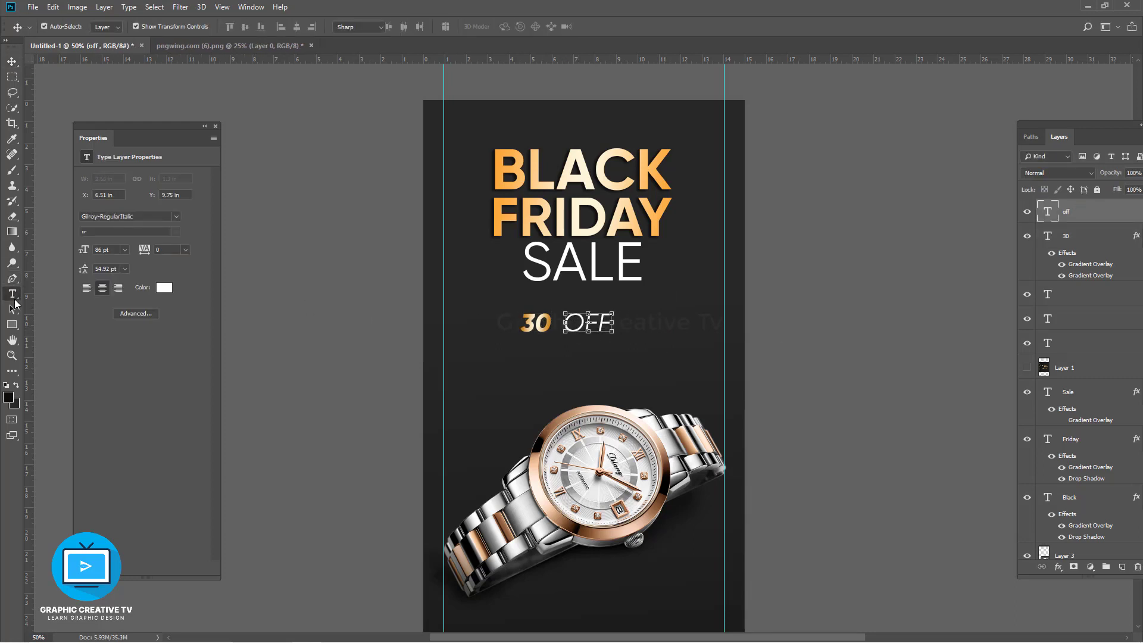
click(545, 323)
text(%)
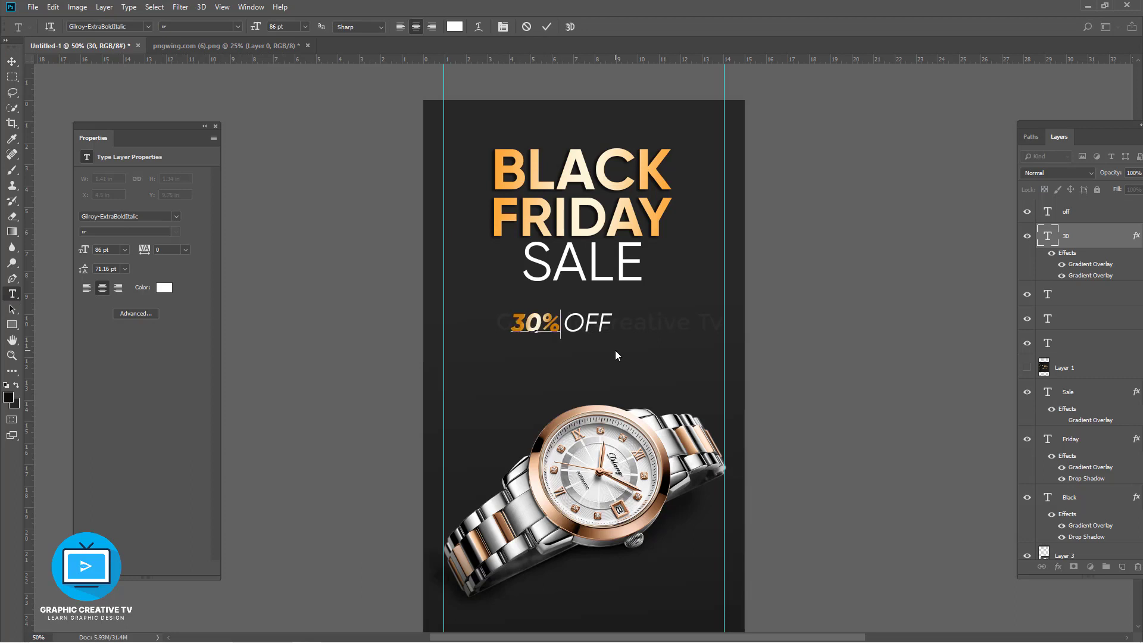
click(11, 61)
Step: Nudge the OFF text closer to the 30%, to X 6.34 in
click(599, 328)
key(shift+Left)
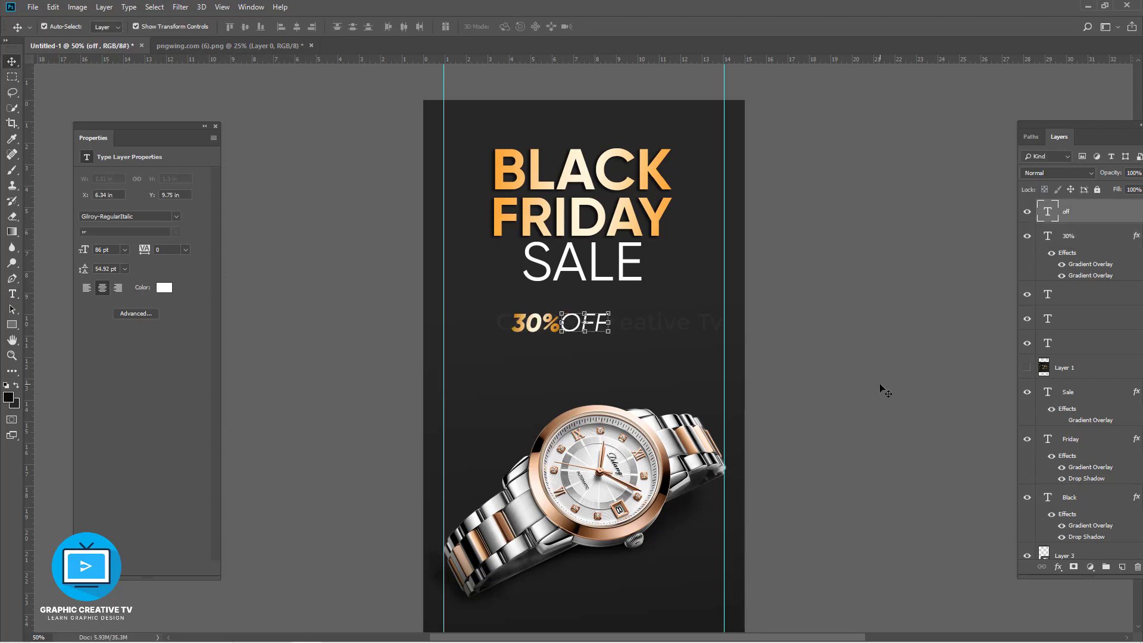
click(881, 390)
click(595, 322)
click(345, 324)
Step: Append a + sign to the end of the OFF text
click(12, 293)
click(609, 321)
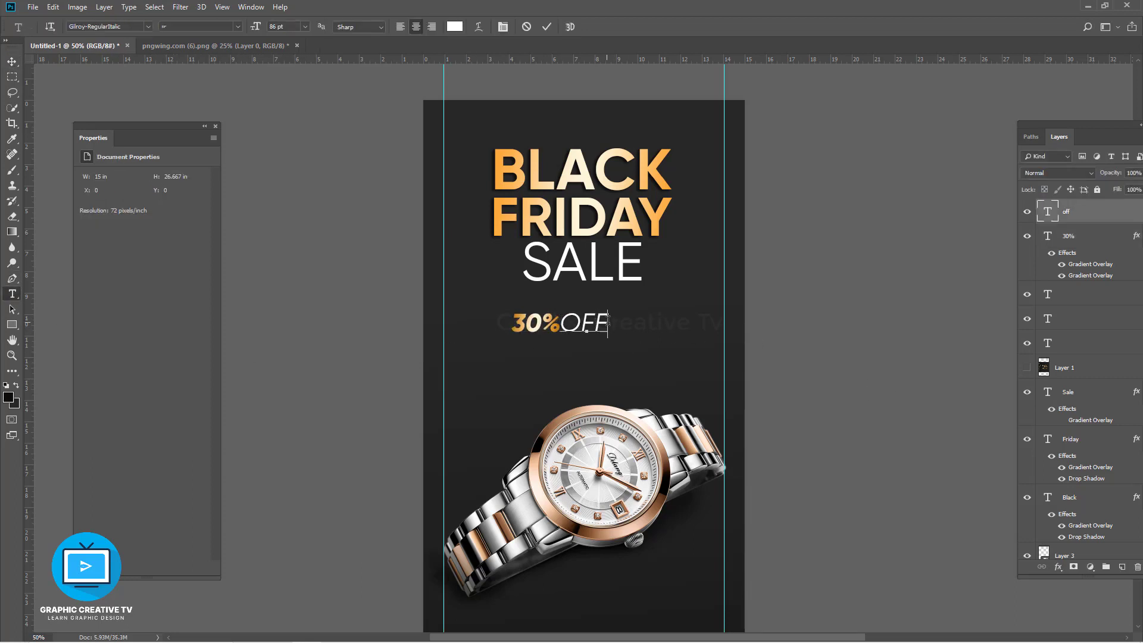
text(+)
click(11, 62)
Step: Move the 30% text clear of OFF + and place a copy of it beneath the line reading Free Shipping
click(263, 232)
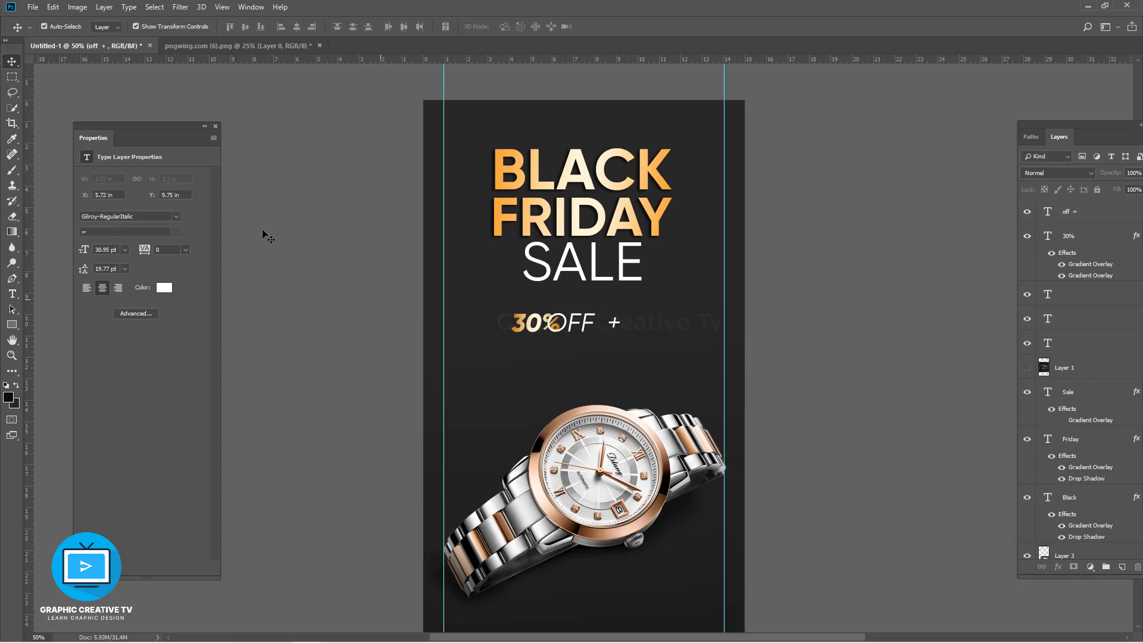
drag(534, 329, 517, 328)
shift+click(575, 325)
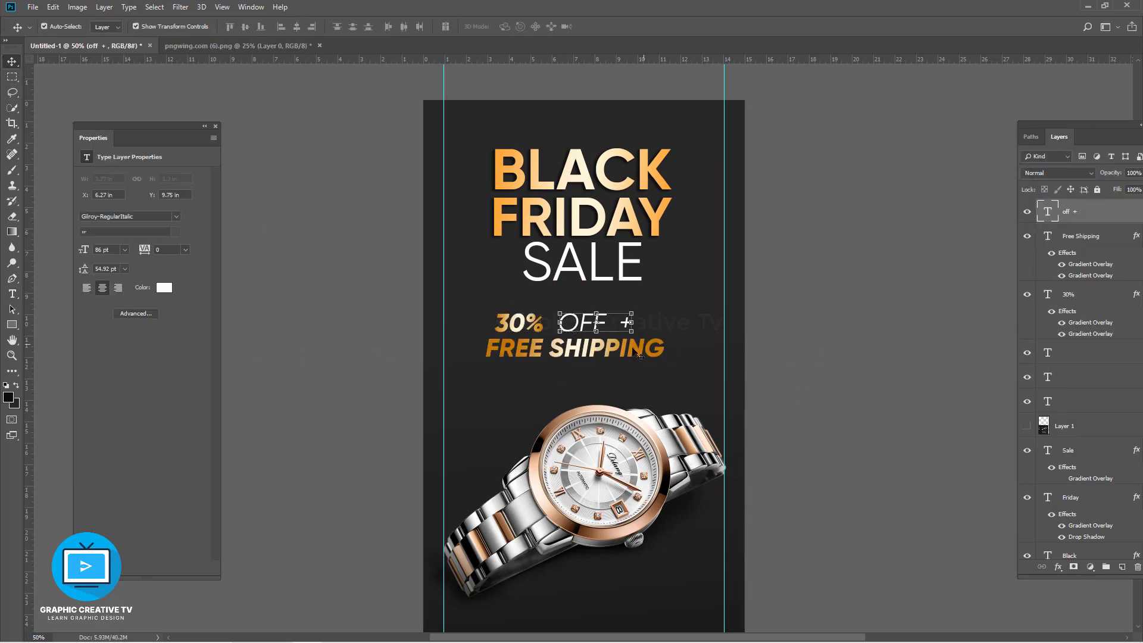
Step: Remove the + sign from the end of the OFF text
key(t)
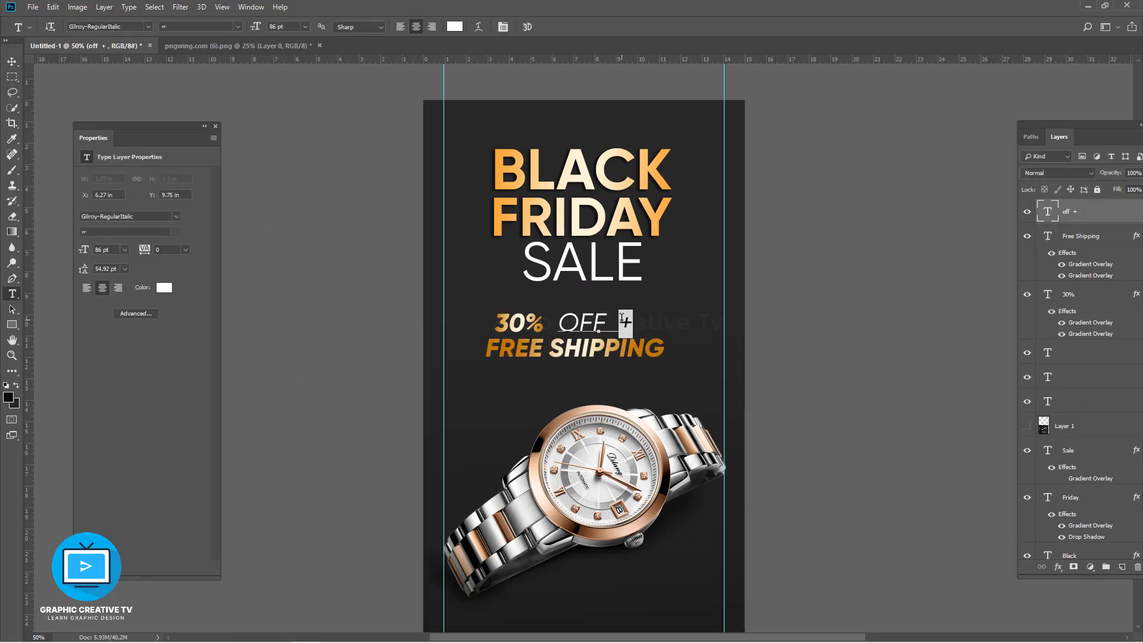
key(BackSpace)
key(BackSpace)
key(BackSpace)
click(12, 62)
Step: Shift the 30% and OFF texts together to the right above FREE SHIPPING, placing 30% at X 4.8 in
click(530, 322)
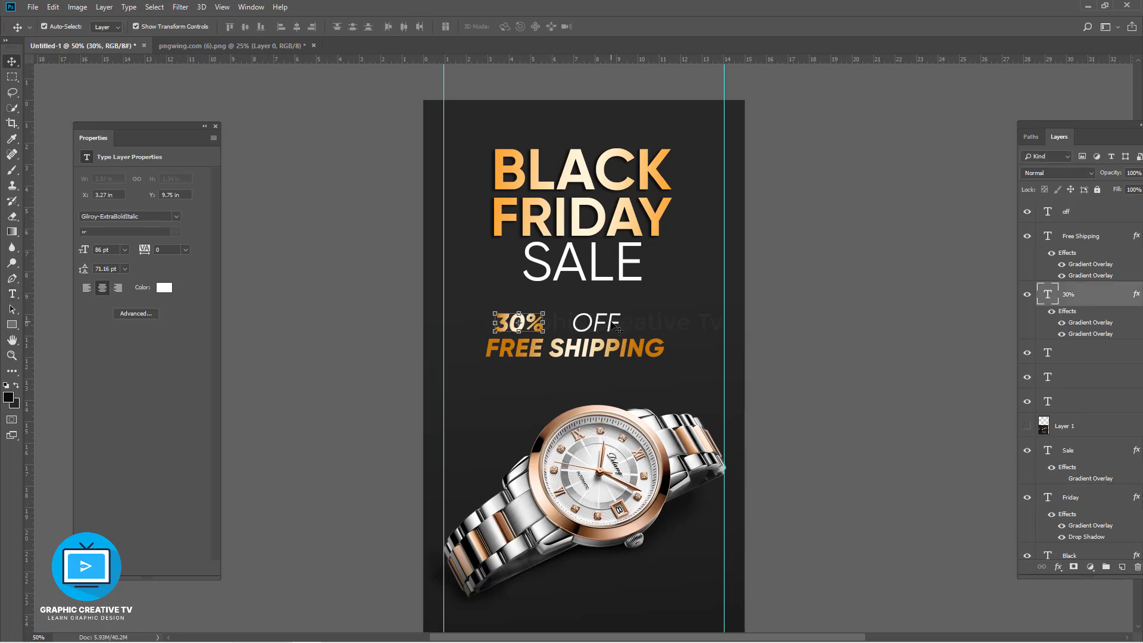
shift+click(612, 322)
click(297, 27)
key(ctrl+z)
key(shift+Right)
key(shift+Right)
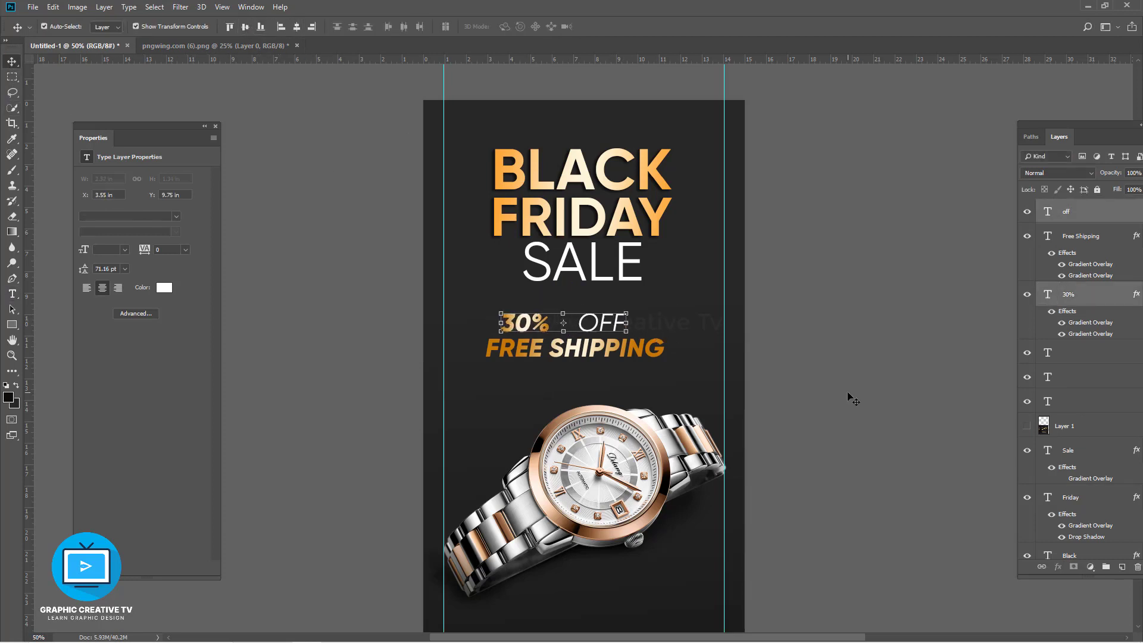
key(shift+Right)
key(shift+Right)
key(shift+Right)
key(shift+Right)
key(shift+Right)
key(shift+Right)
key(shift+Right)
key(shift+Right)
key(shift+Right)
click(848, 394)
Step: Nudge the OFF text left to X 7.15 in, directly beside the 30%
click(647, 322)
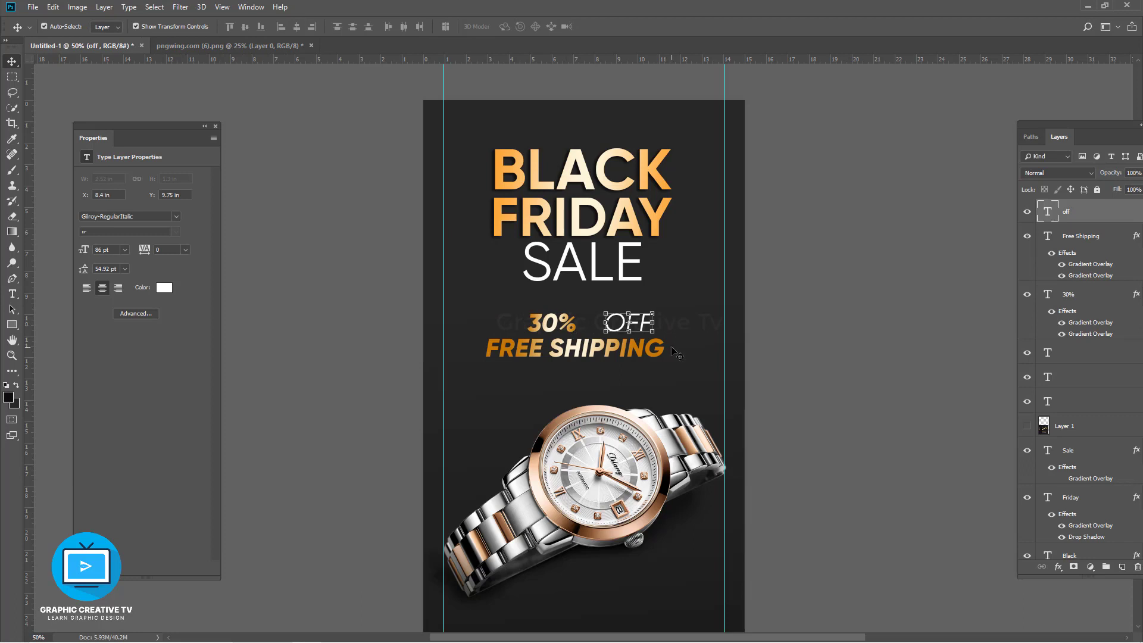
key(shift+Left)
key(shift+Left)
key(shift+Left)
key(shift+Left)
key(shift+Left)
key(shift+Left)
key(shift+Left)
key(shift+Left)
key(shift+Left)
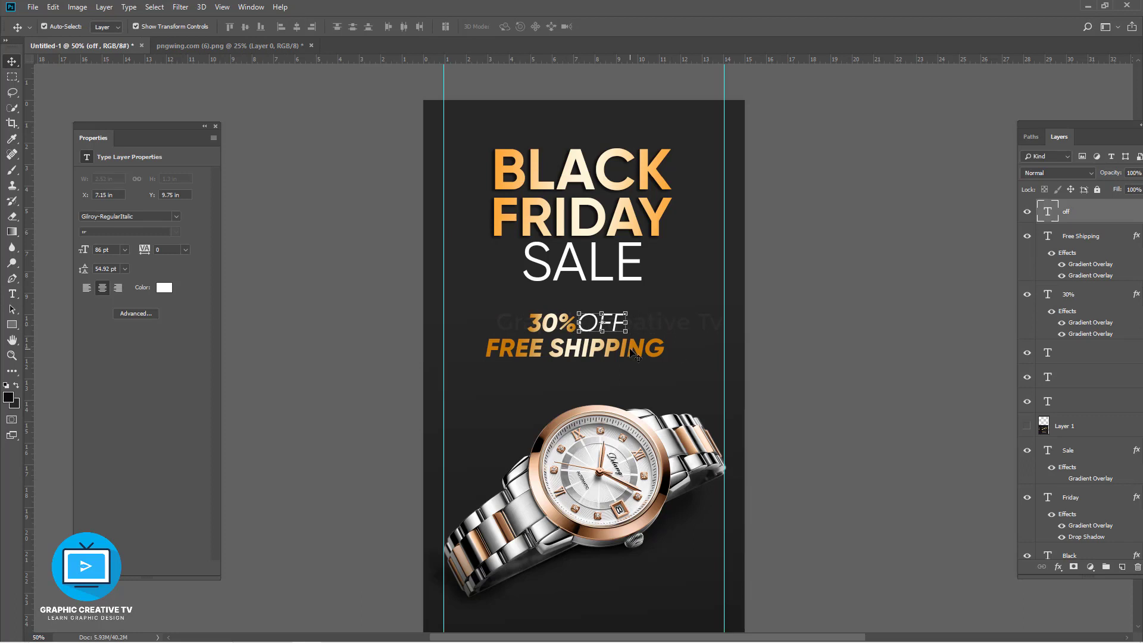
shift+click(631, 350)
click(792, 375)
Step: Scale the 30%, OFF and FREE SHIPPING texts down together to 70.99 pt
click(610, 325)
shift+click(556, 324)
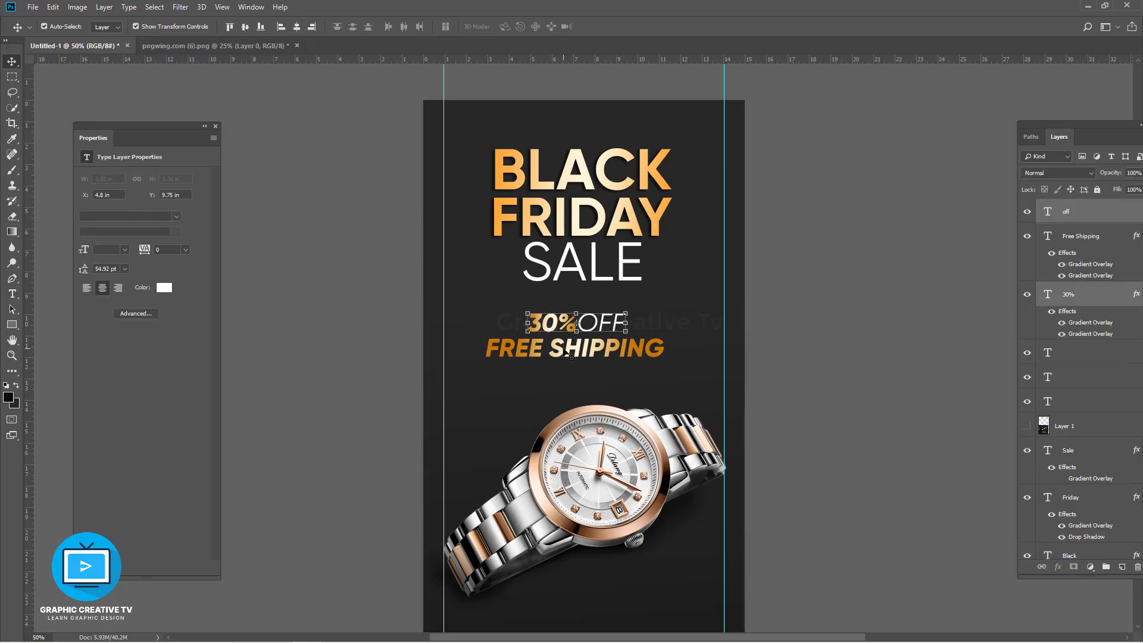
shift+click(564, 351)
drag(665, 357, 640, 339)
key(Return)
click(826, 376)
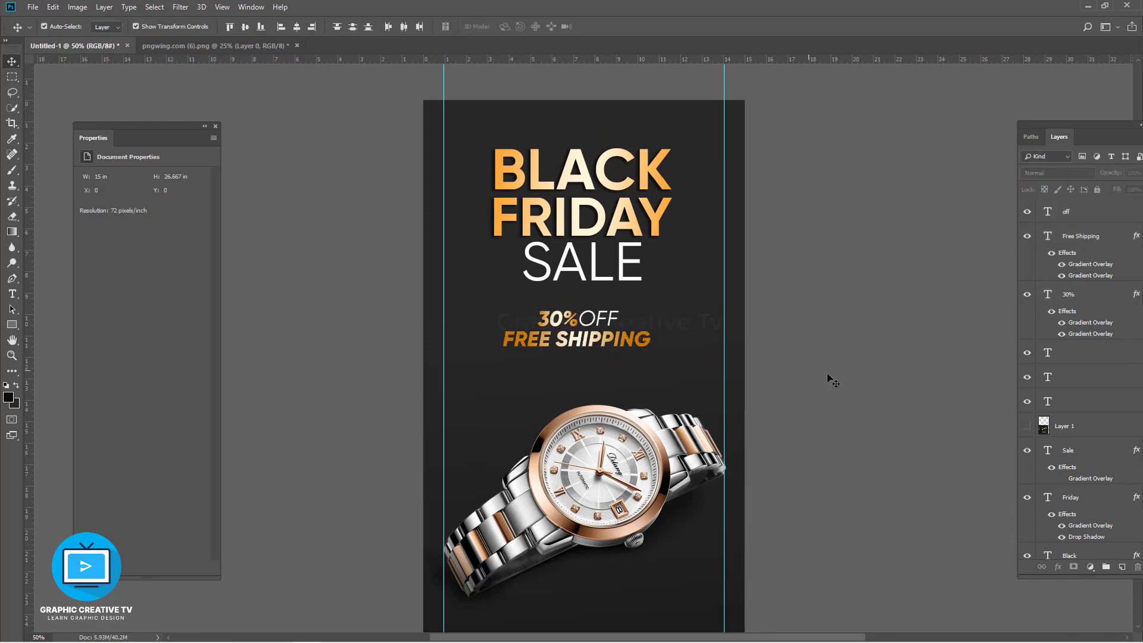
Step: Nudge the OFF text slightly right to open a small gap after the 30%
click(610, 327)
click(777, 327)
click(593, 340)
click(776, 326)
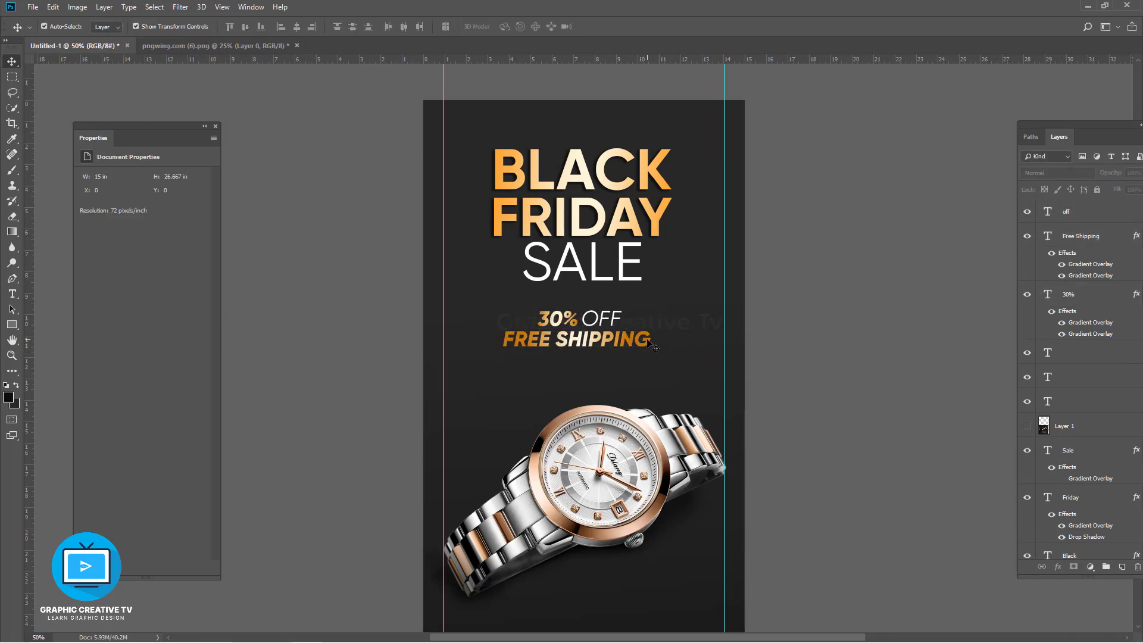
Step: Hide the darker upper Gradient Overlay of the FREE SHIPPING text
click(641, 340)
click(926, 344)
click(574, 343)
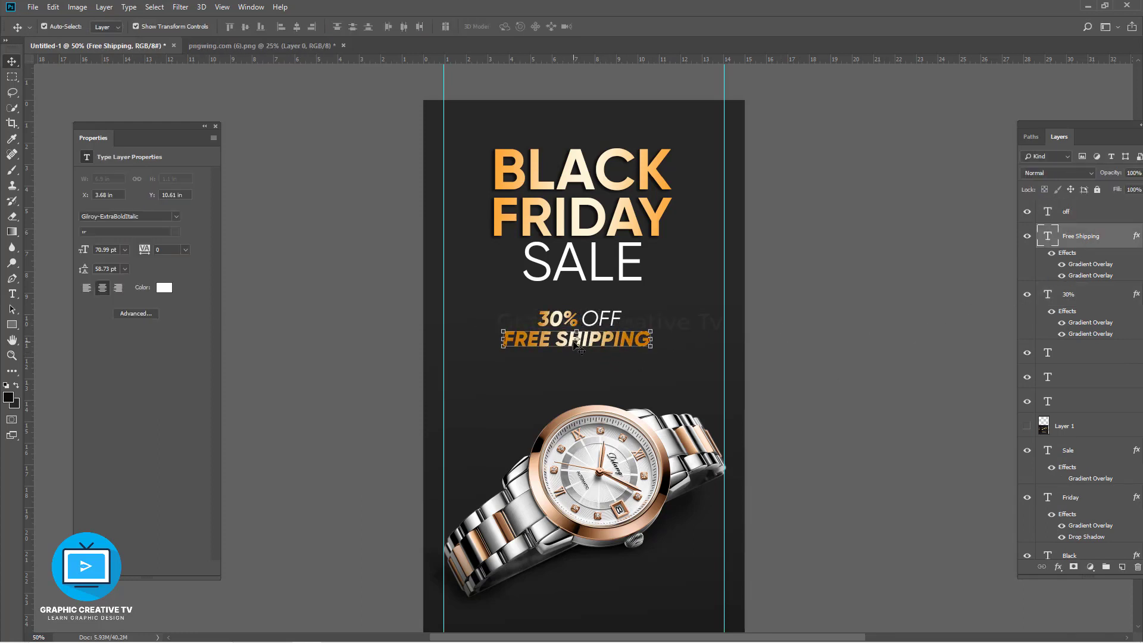
click(1061, 265)
Step: Try a Gradient Overlay angle of -180° on the FREE SHIPPING text
double_click(1075, 276)
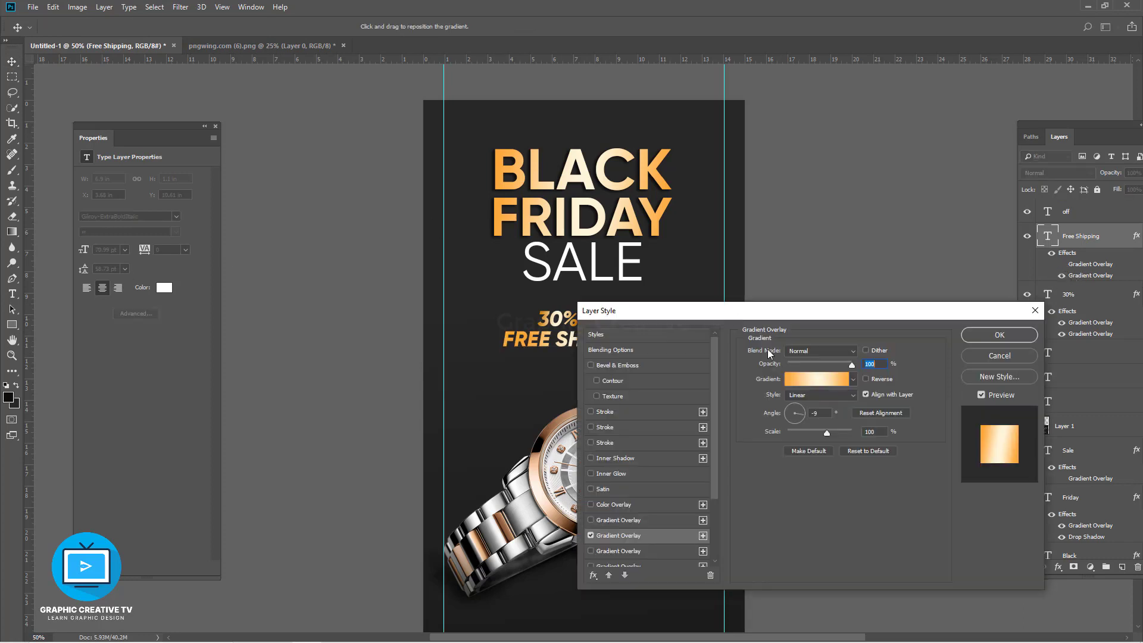
drag(798, 418, 787, 413)
drag(746, 313, 780, 325)
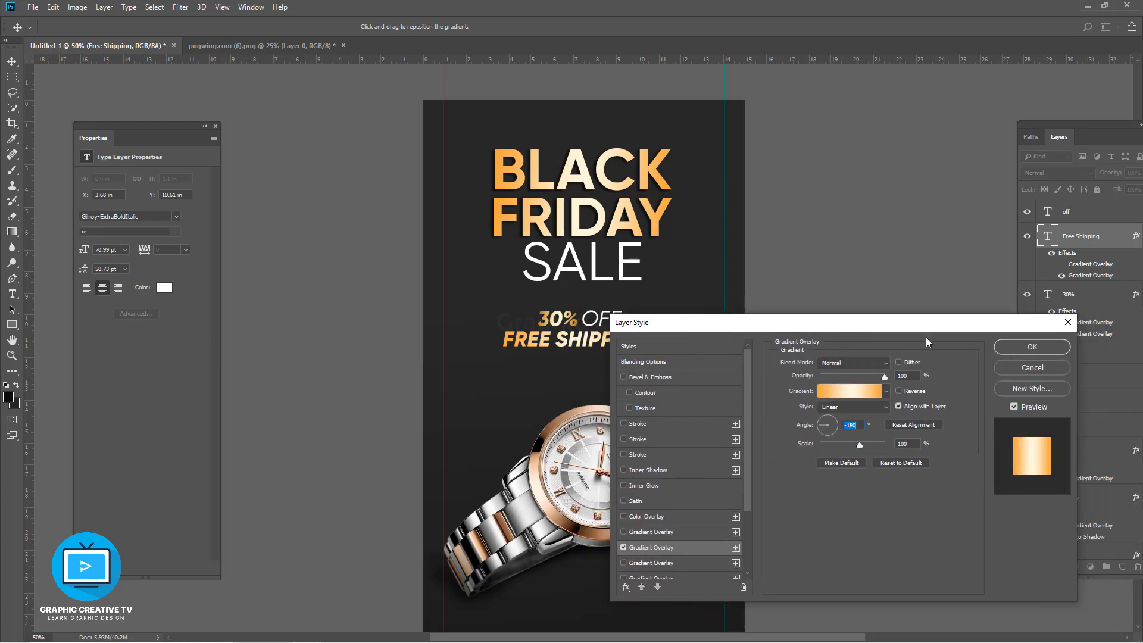
click(1036, 347)
Step: Widen the pale centre of FREE SHIPPING's gradient by moving both colour midpoints towards the orange end stops, and apply it
double_click(1090, 277)
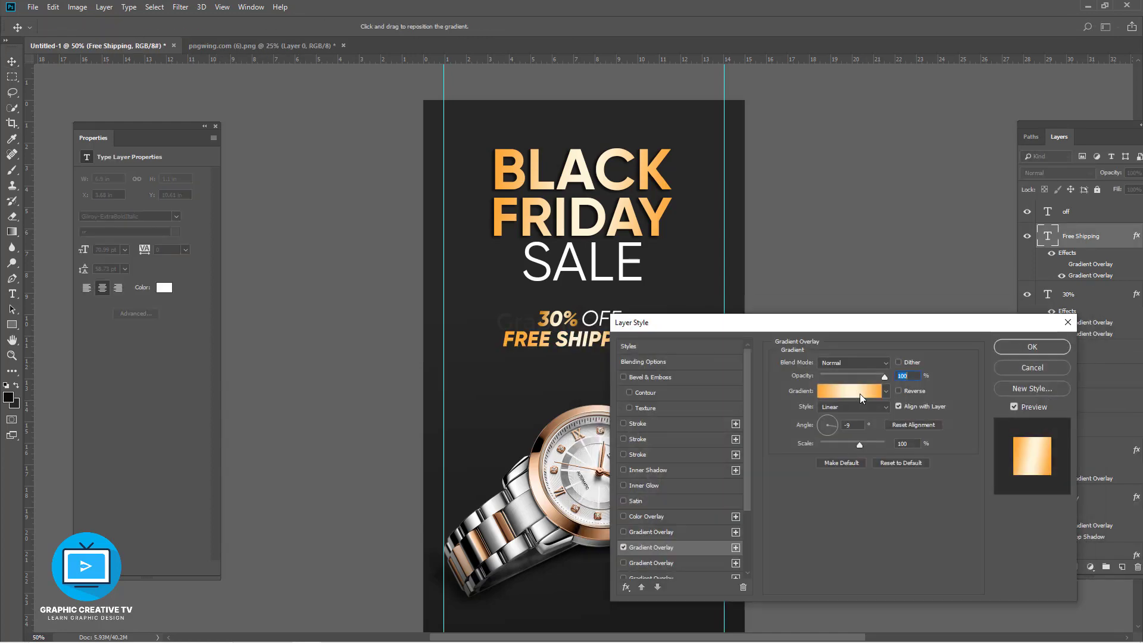
click(859, 393)
click(953, 427)
drag(892, 423, 867, 423)
click(953, 426)
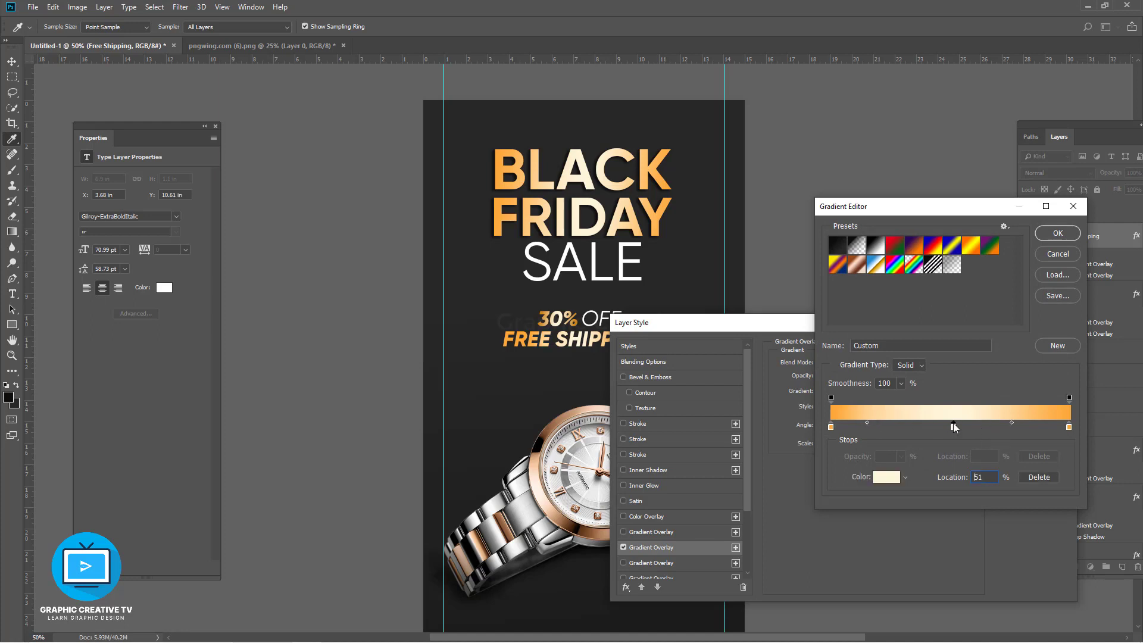
drag(1011, 423, 1035, 423)
click(1058, 233)
click(1032, 346)
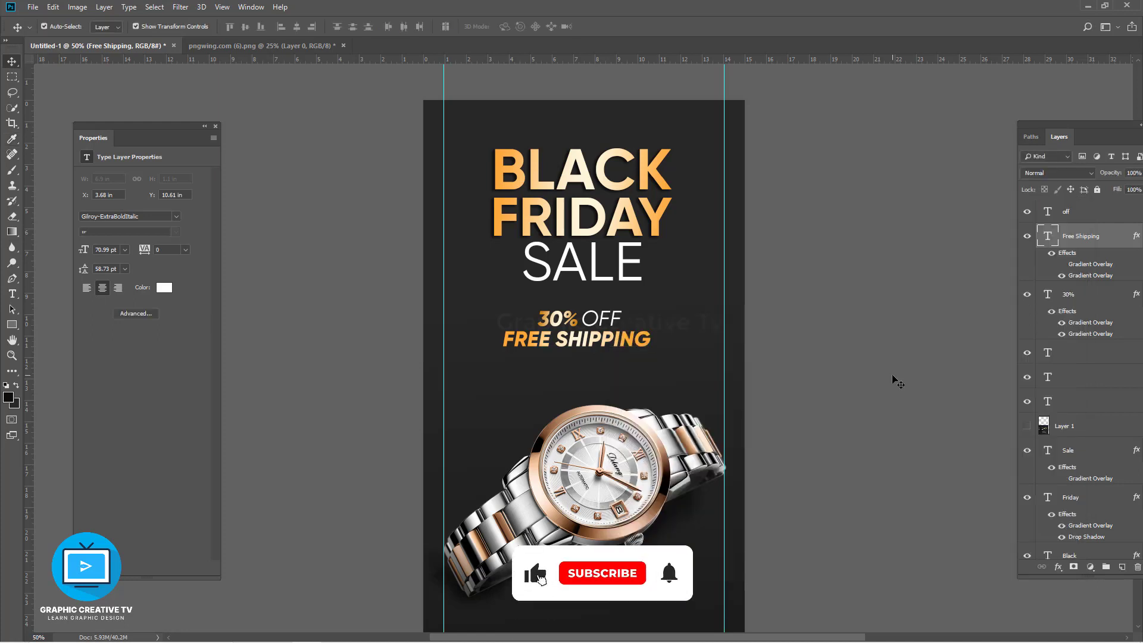
Step: Draw a black rectangle of about 404 × 84 px beneath the FREE SHIPPING text
click(892, 380)
click(636, 340)
click(791, 351)
click(602, 319)
click(357, 334)
click(11, 325)
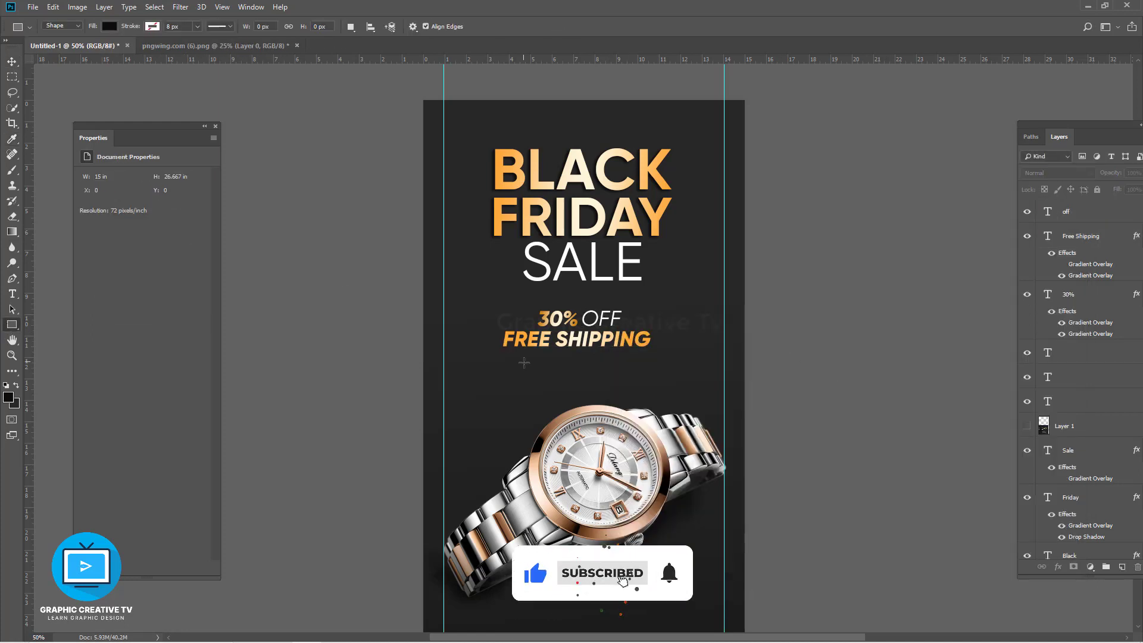
drag(520, 357, 640, 382)
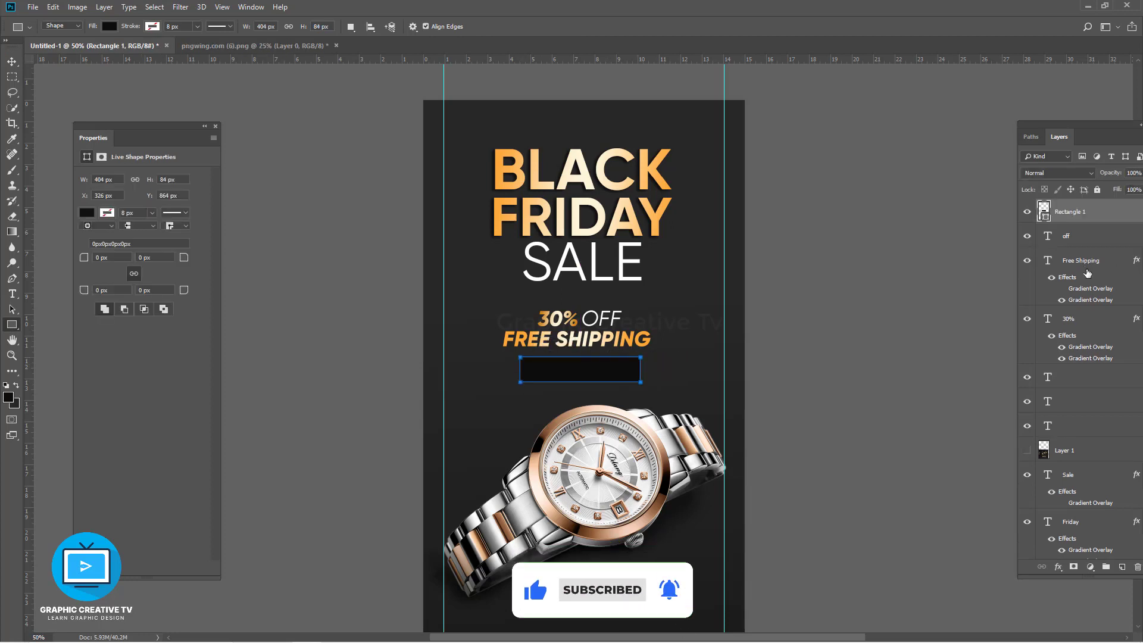
Step: Delete FREE SHIPPING's hidden Gradient Overlay and copy its remaining gold one onto the rectangle
drag(1140, 483, 1138, 566)
drag(1089, 289, 1076, 216)
click(10, 61)
click(779, 393)
click(601, 370)
click(783, 395)
click(601, 370)
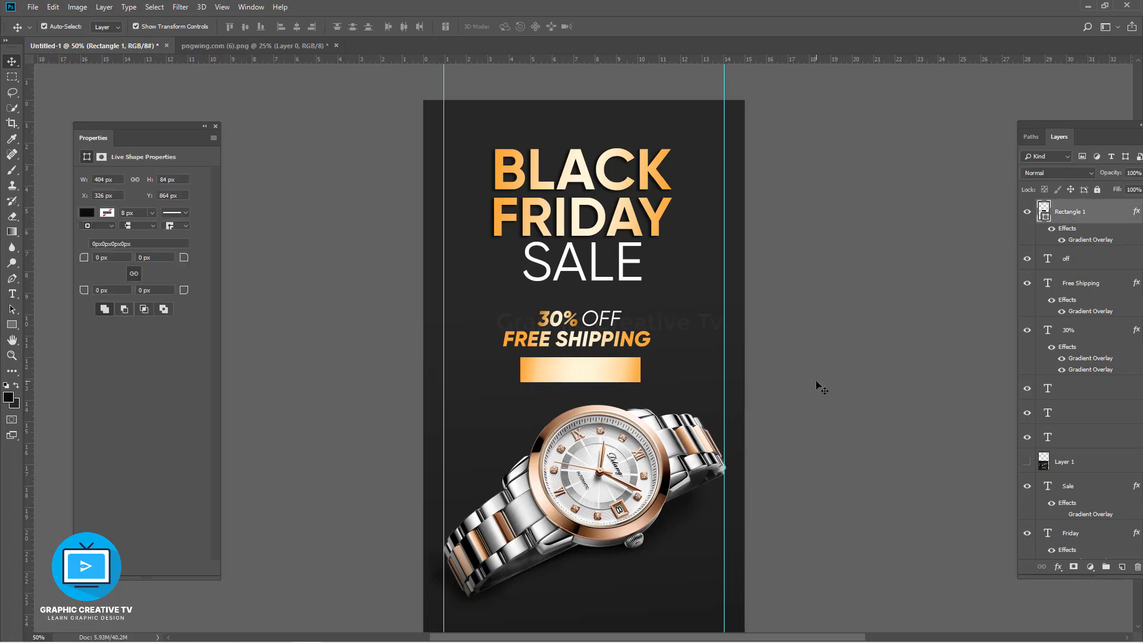
Step: Move the 30%, OFF and FREE SHIPPING texts up together and scale them down slightly to 68.18 pt
click(817, 385)
click(12, 294)
click(12, 61)
click(601, 319)
shift+click(571, 338)
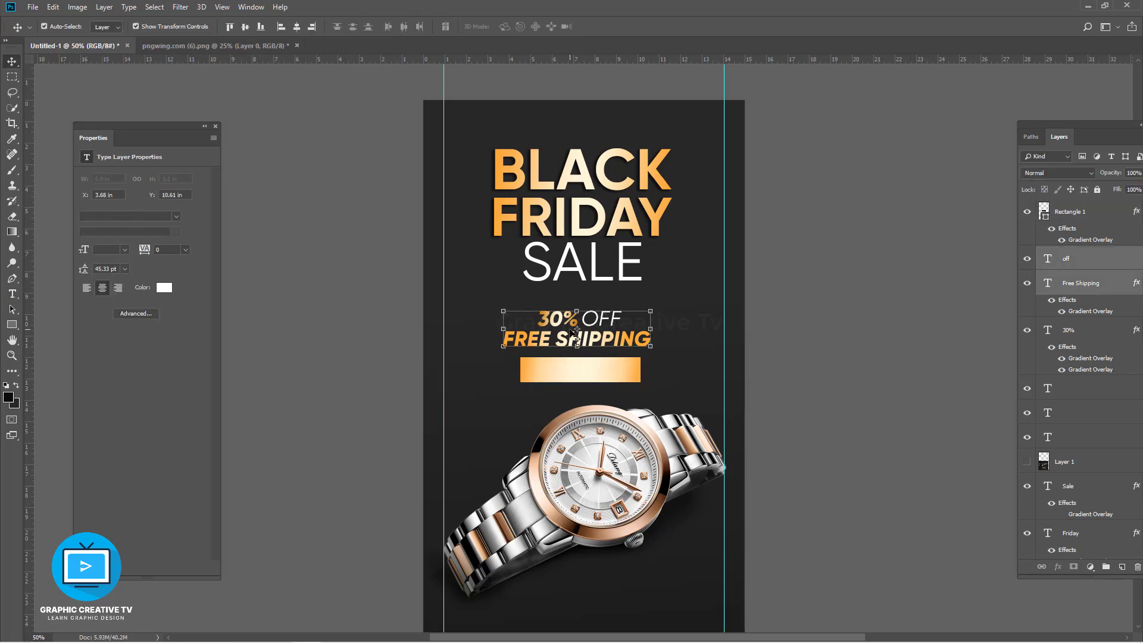
shift+click(560, 320)
key(shift+Up)
key(shift+Up)
key(shift+Up)
key(shift+Up)
drag(651, 299, 563, 345)
key(Return)
click(839, 378)
Step: Change a copy of the OFF text beneath FREE SHIPPING to Use Code and scale it down to 42.45 pt
click(595, 371)
click(12, 294)
click(12, 61)
click(12, 293)
text(U)
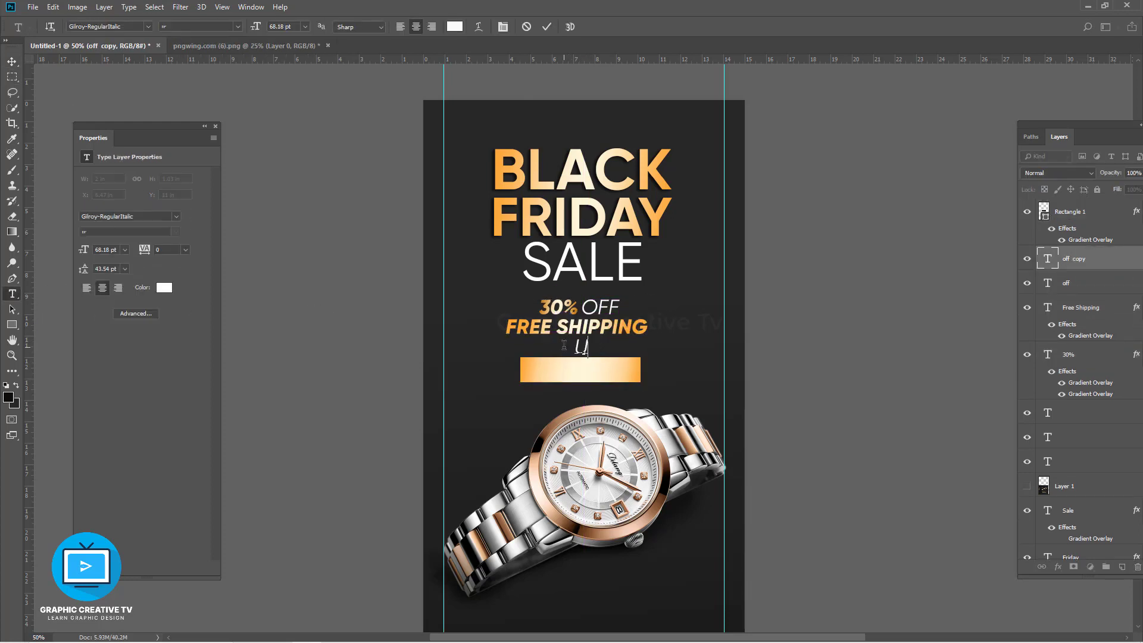
text(se Code)
click(12, 62)
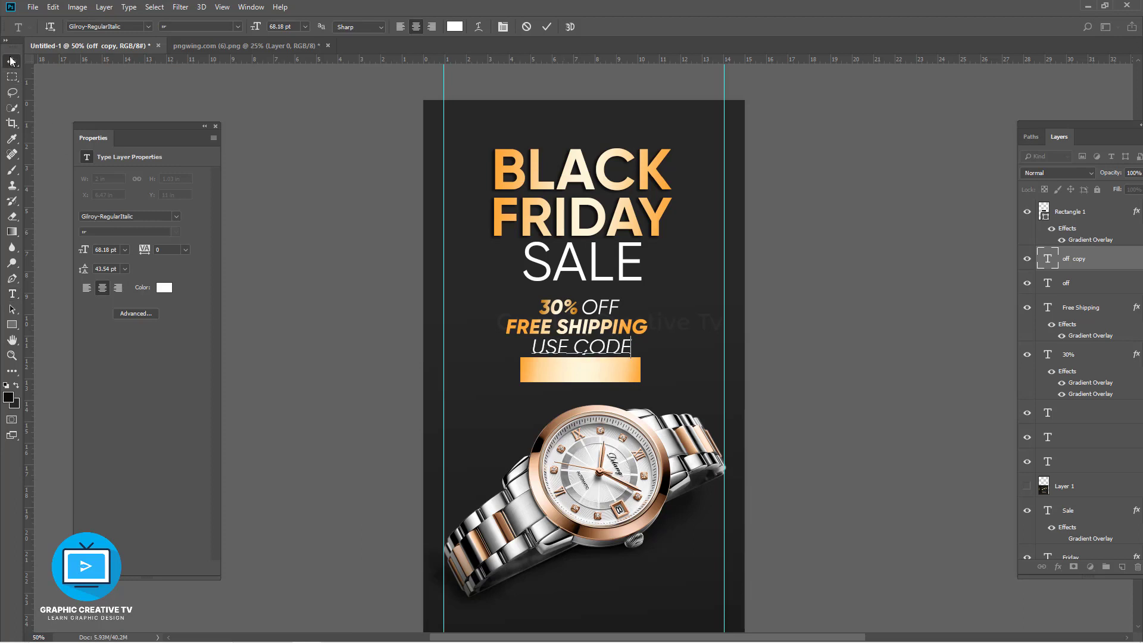
alt+shift+drag(632, 340, 614, 343)
key(Return)
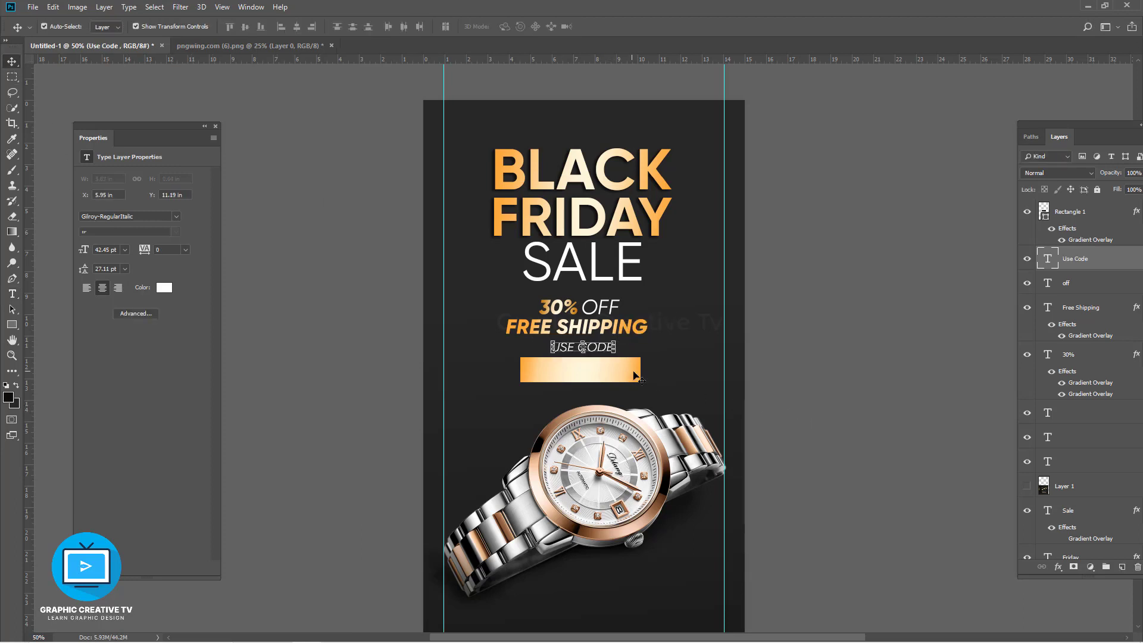
Step: Scale the USE CODE text and the gold rectangle down together, bringing the text to 36.29 pt
shift+click(633, 373)
alt+shift+drag(640, 382, 632, 380)
key(Return)
click(824, 404)
click(589, 350)
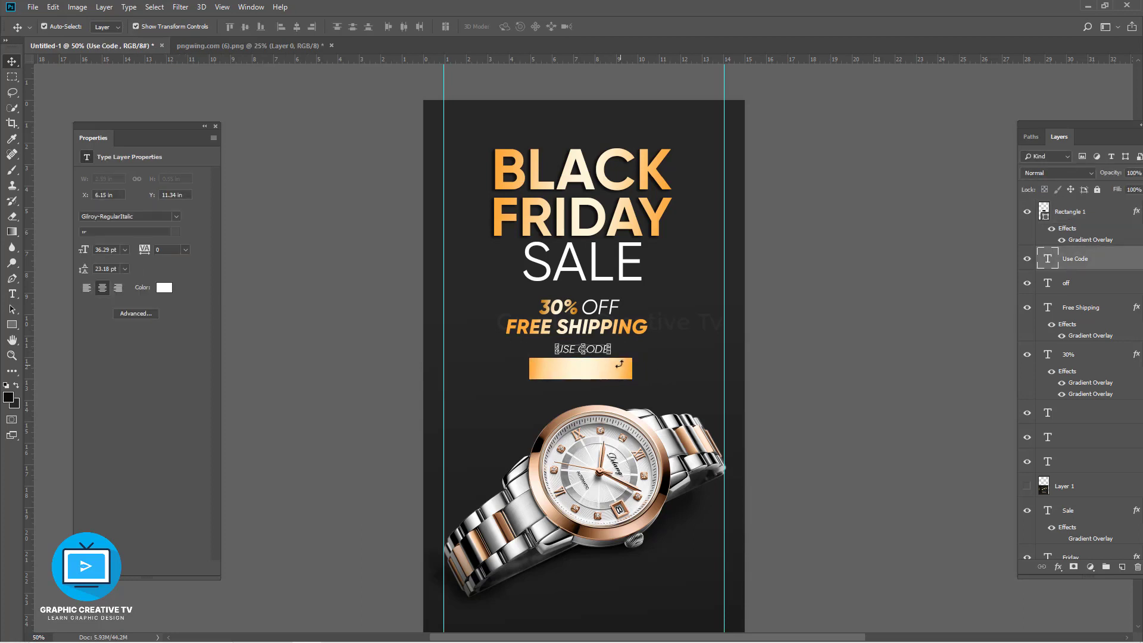
Step: Align the USE CODE text and the gold rectangle to each other on their horizontal centers
shift+click(616, 365)
click(296, 26)
click(801, 335)
click(586, 369)
click(760, 321)
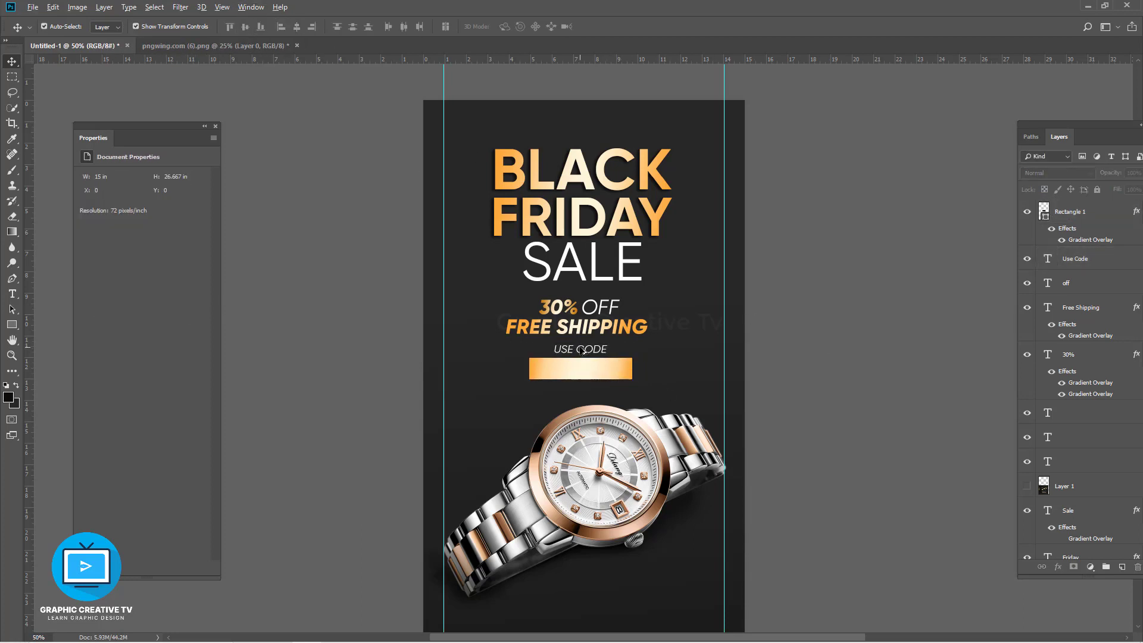
Step: Copy the USE CODE text onto the gold rectangle, bring its layer above Rectangle 1 and recolor it with the poster's dark background tone
alt+drag(583, 349, 583, 368)
drag(1076, 259, 1073, 207)
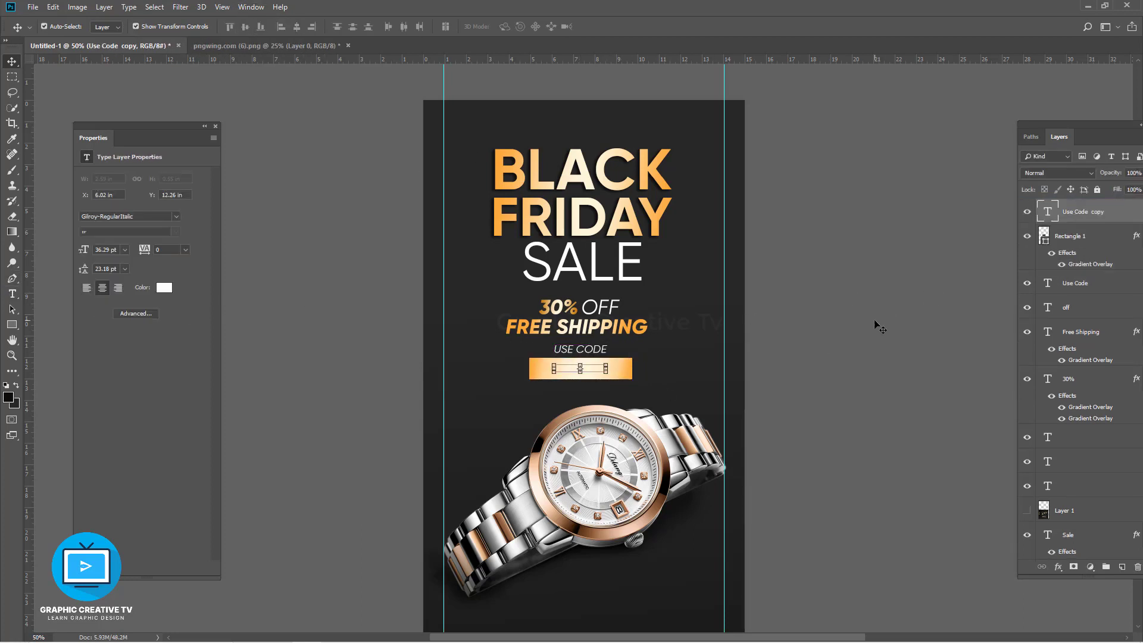
click(165, 288)
click(666, 359)
click(952, 390)
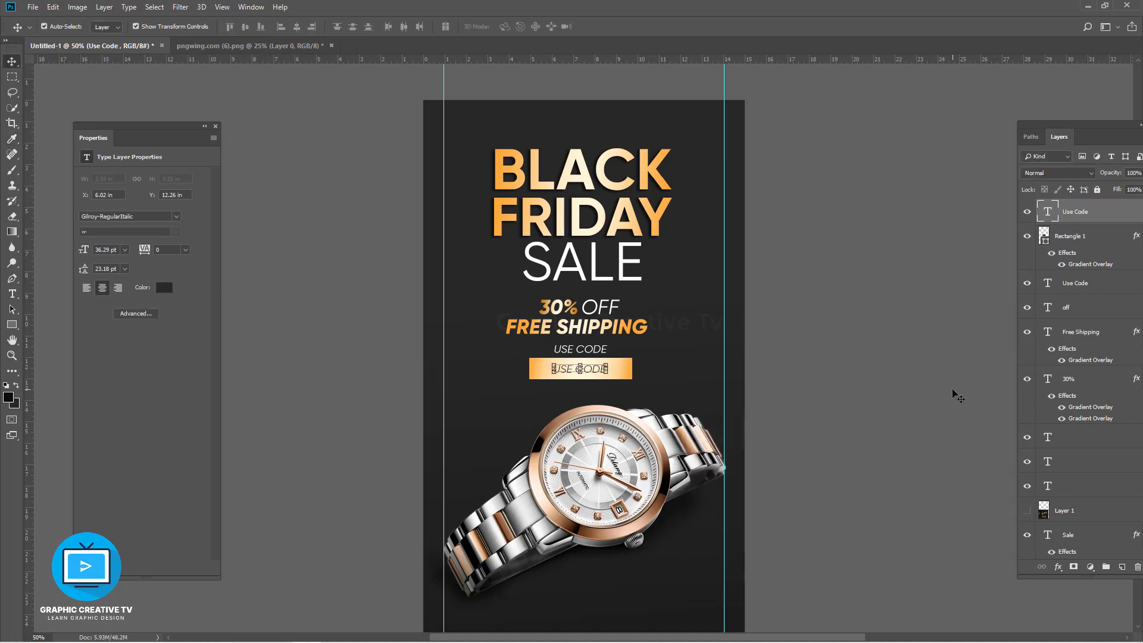
Step: Replace the copied text on the gold rectangle with SUBSCRIBE123
key(t)
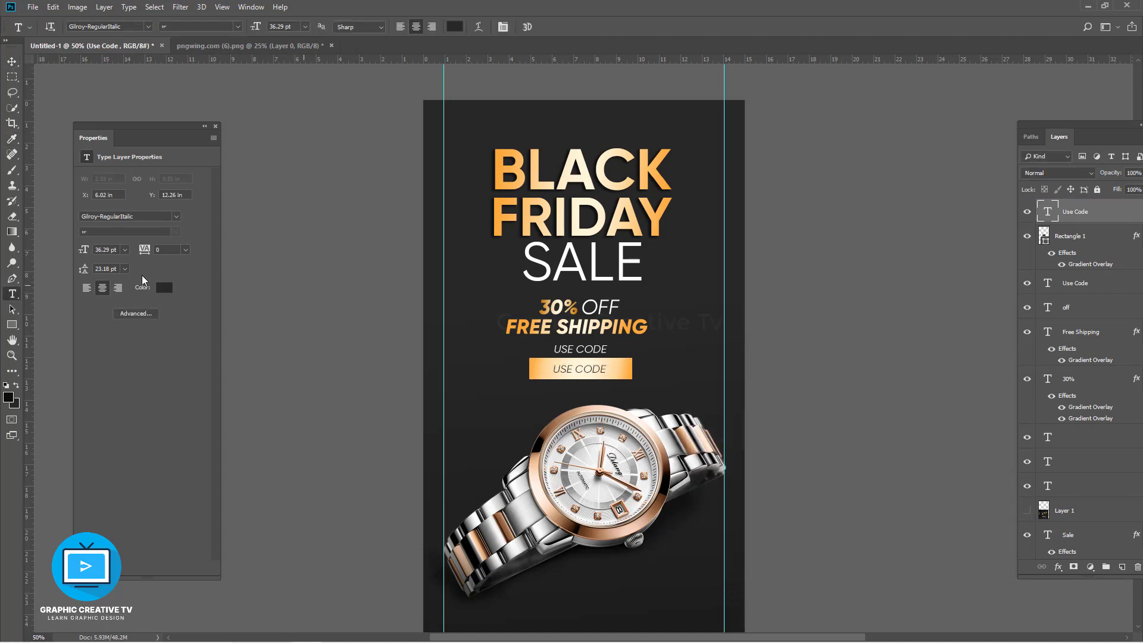
drag(606, 369, 521, 369)
key(BackSpace)
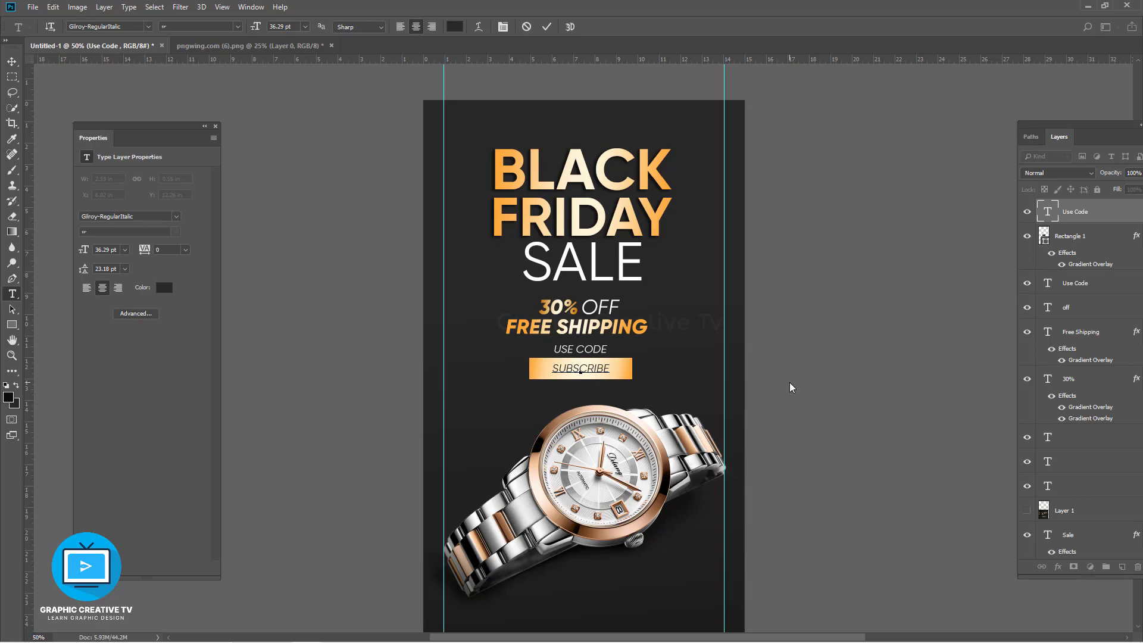
text(SUBSCRIBE123)
Step: Set only the SUBSCRIBE part of the promo code to Gilroy-Bold, leaving 123 in italic
drag(600, 367, 542, 359)
click(176, 216)
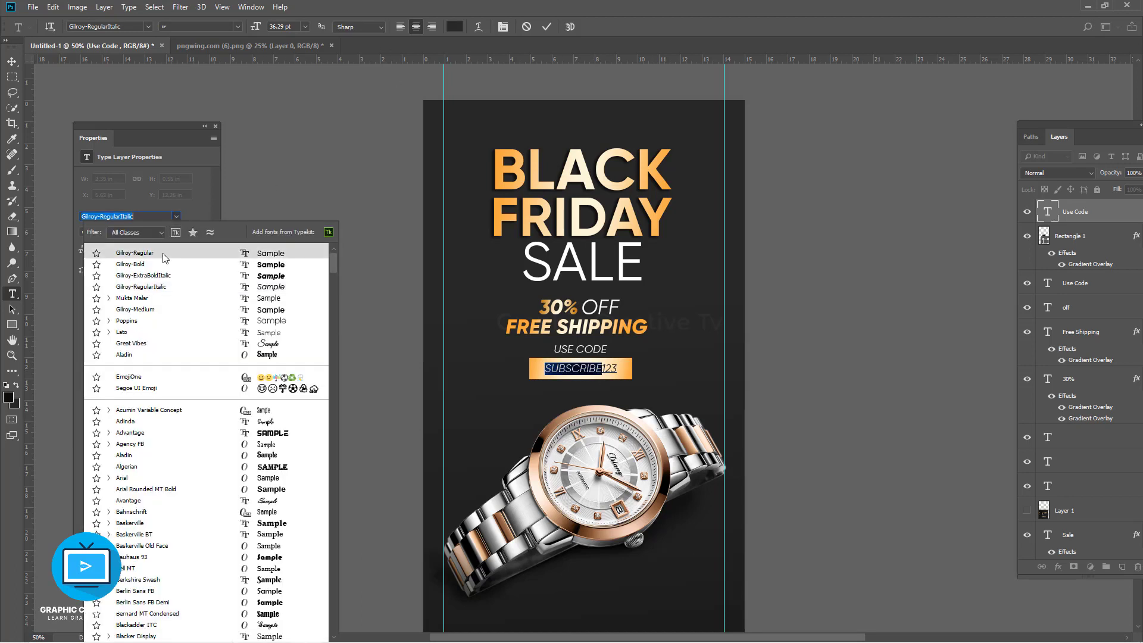
click(138, 268)
click(12, 62)
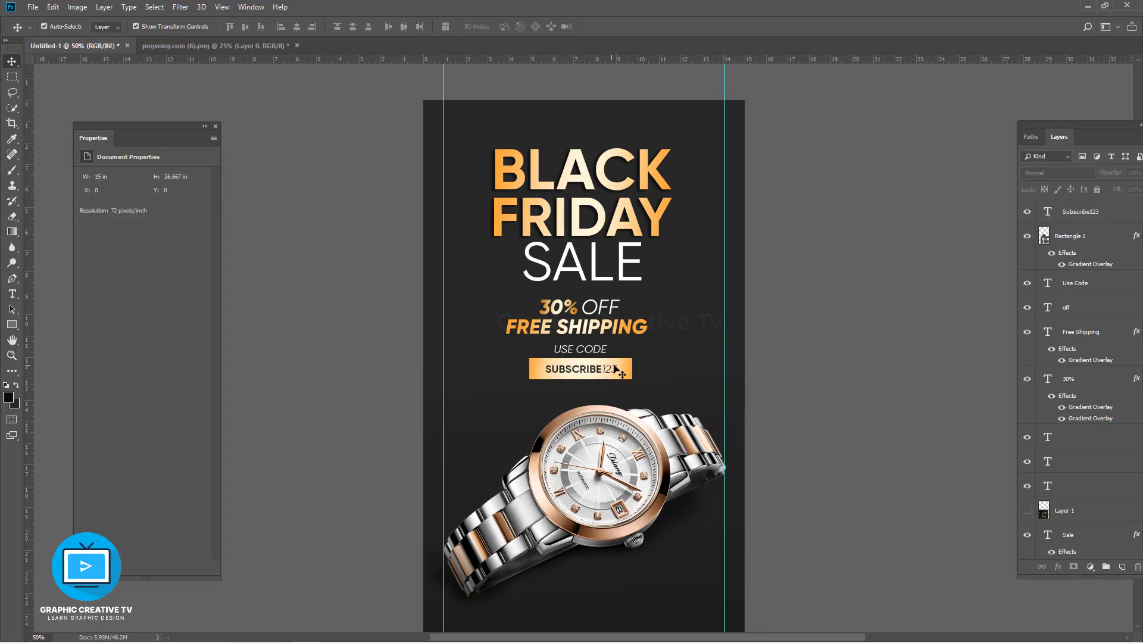
Step: Scale the SUBSCRIBE123 text up to 38.35 pt and center it horizontally on the gold rectangle
key(t)
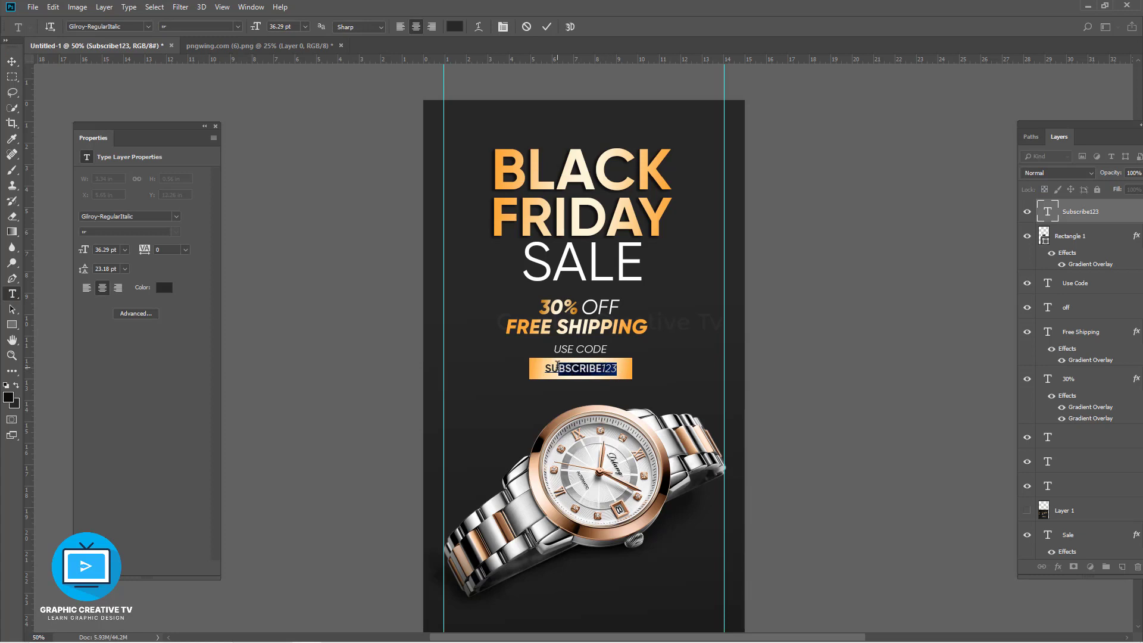
drag(617, 363, 619, 362)
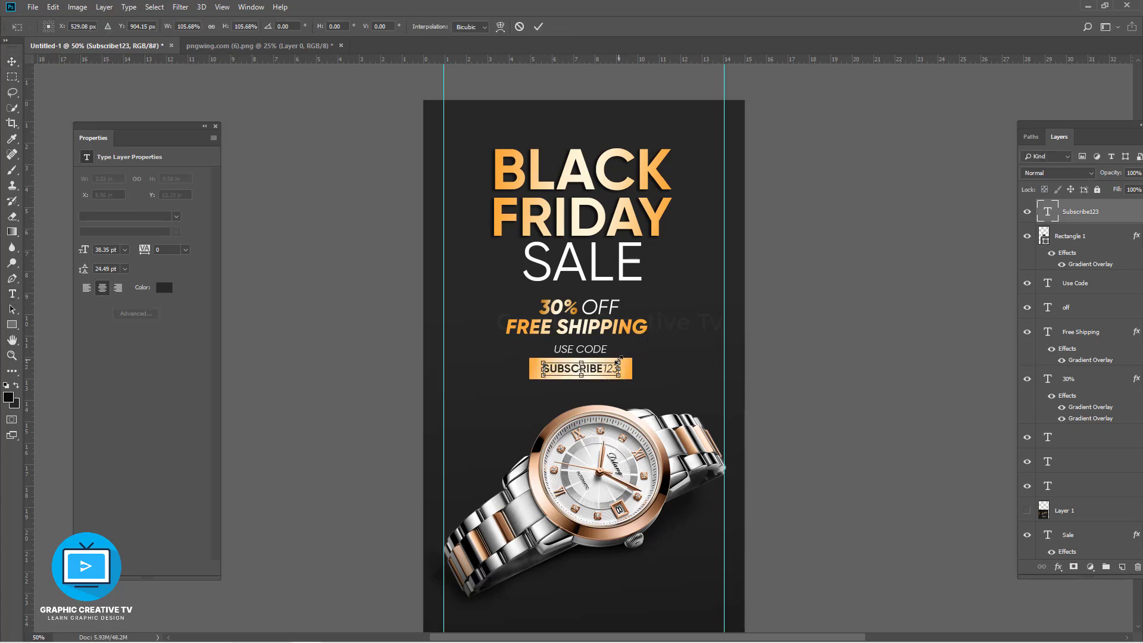
key(Return)
shift+click(1073, 241)
click(297, 27)
click(738, 380)
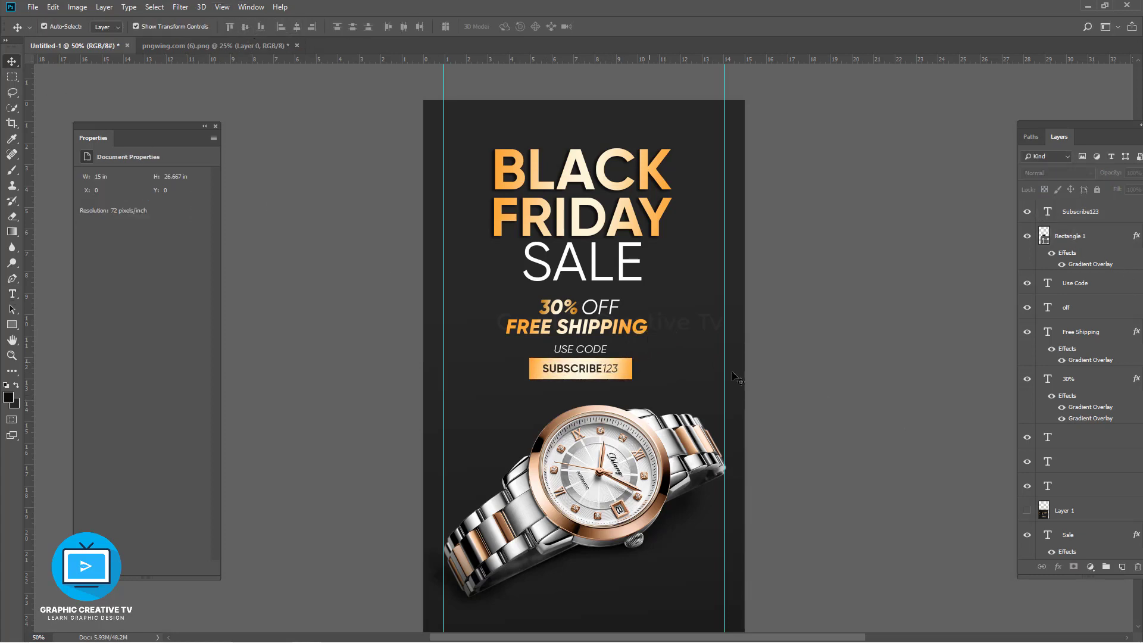
Step: Center the gold rectangle and the SUBSCRIBE123 text horizontally on the canvas, one after the other
click(612, 369)
click(873, 390)
click(623, 372)
key(ctrl+a)
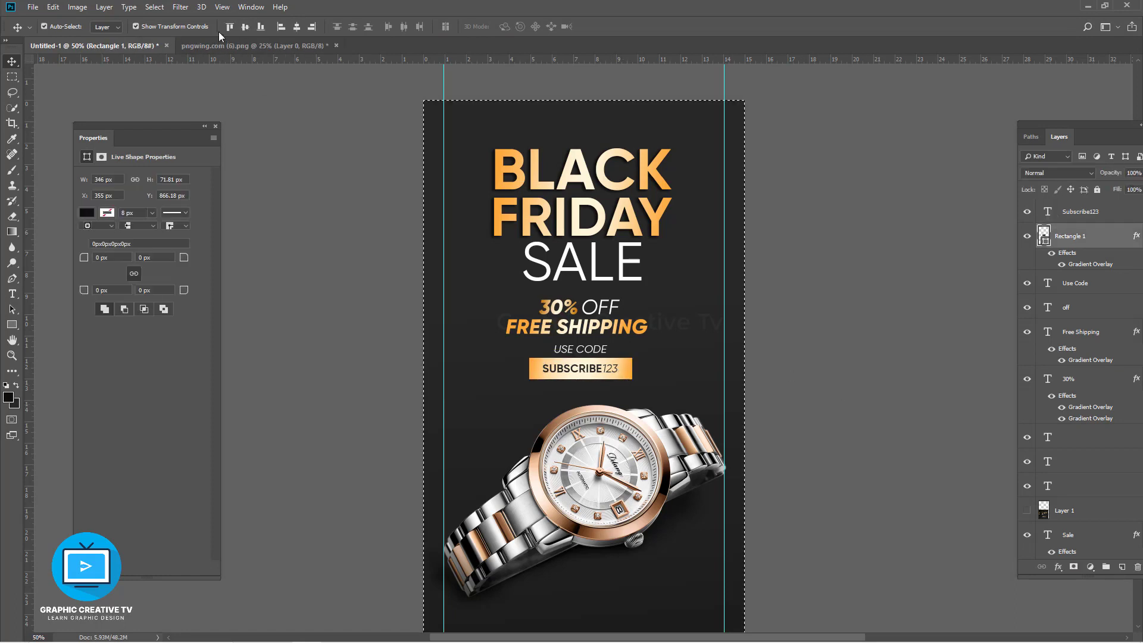
click(296, 27)
key(ctrl+d)
ctrl+click(768, 262)
ctrl+click(612, 369)
key(ctrl+a)
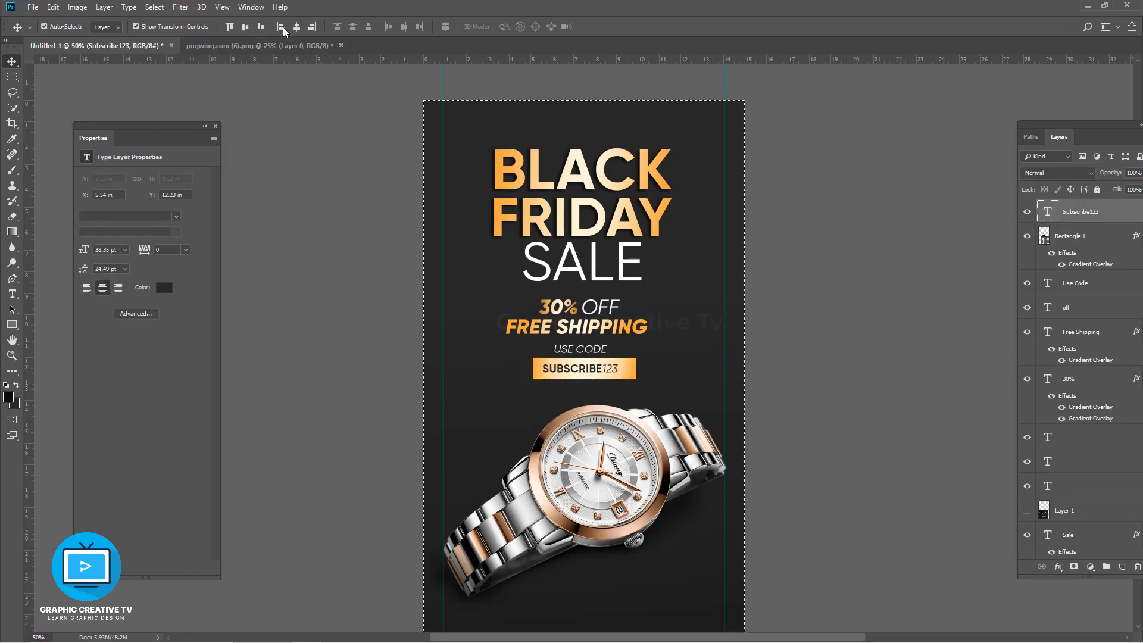
click(296, 27)
key(ctrl+d)
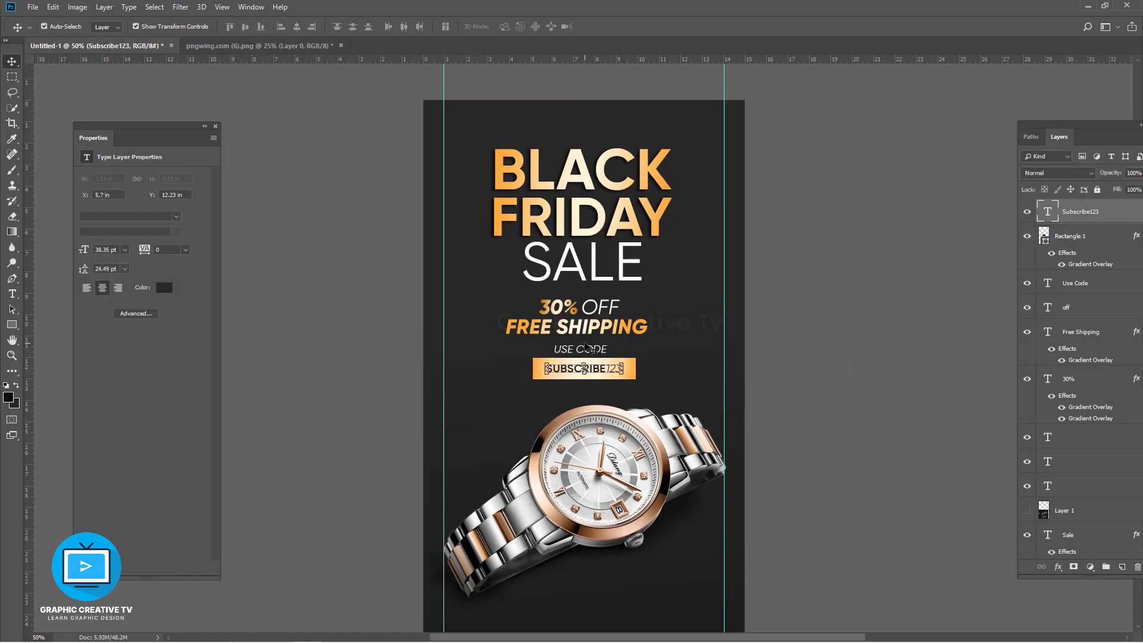
Step: Center the USE CODE, FREE SHIPPING and headline texts horizontally on the canvas
click(597, 348)
shift+click(601, 330)
shift+click(591, 274)
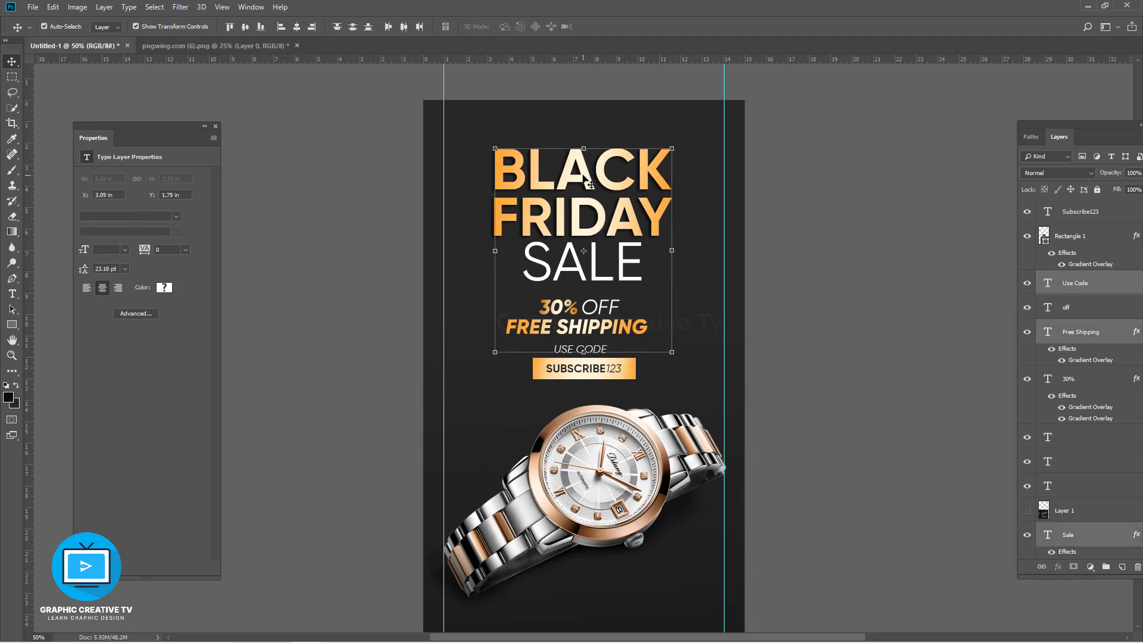
key(ctrl+a)
click(296, 27)
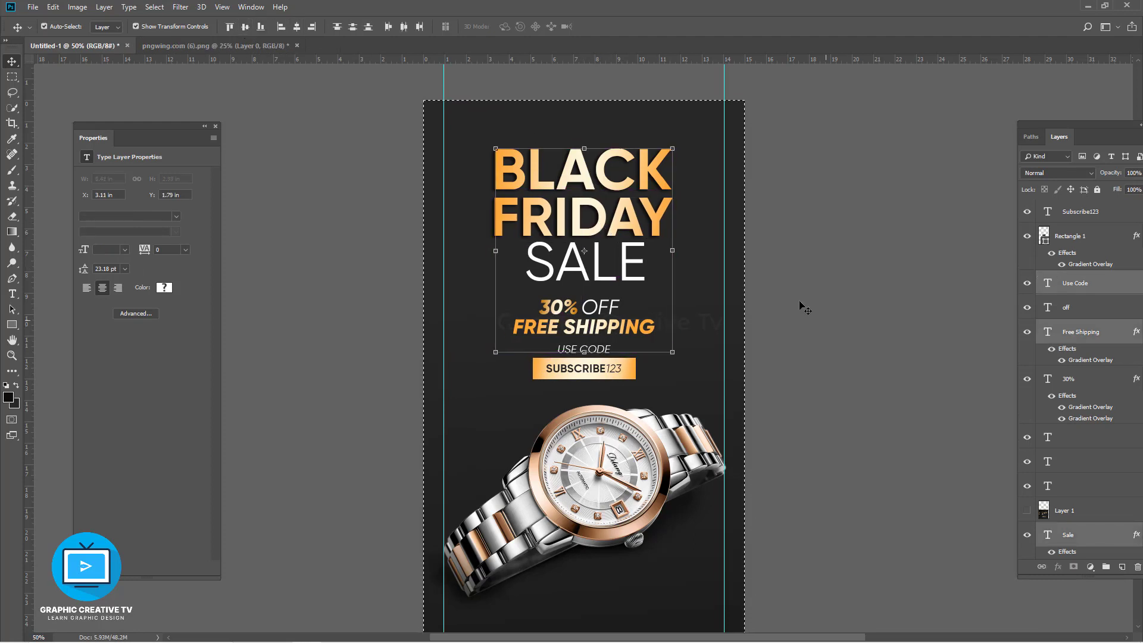
click(850, 343)
click(588, 306)
key(Return)
key(ctrl+d)
Step: Move the USE CODE text, the SUBSCRIBE123 text and the gold rectangle down together by 10 px
click(618, 373)
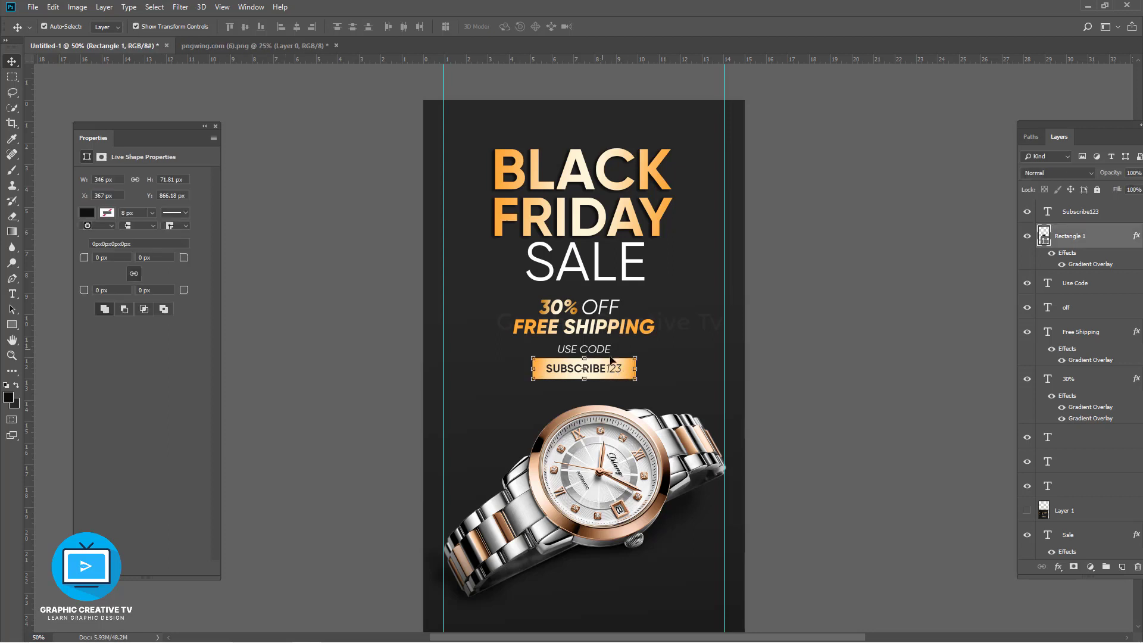
click(663, 349)
click(606, 349)
shift+click(598, 369)
shift+click(610, 361)
key(shift+Down)
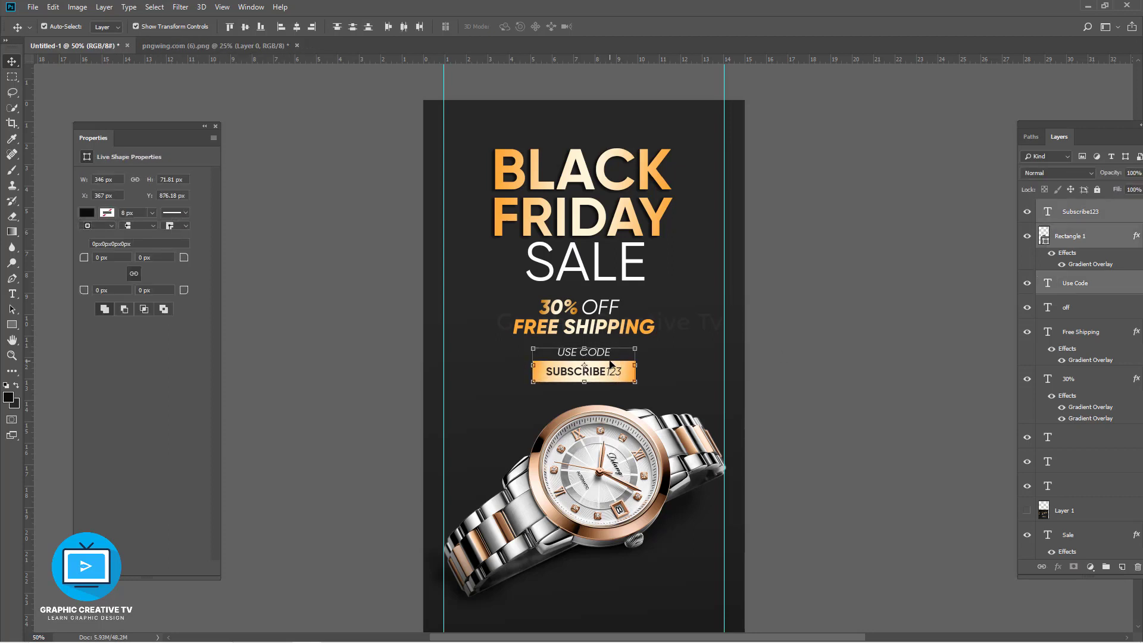
key(shift+Down)
key(shift+Up)
click(826, 429)
Step: Group the 30% and OFF texts, center the group horizontally on the canvas and clear the selection
click(597, 311)
shift+click(563, 314)
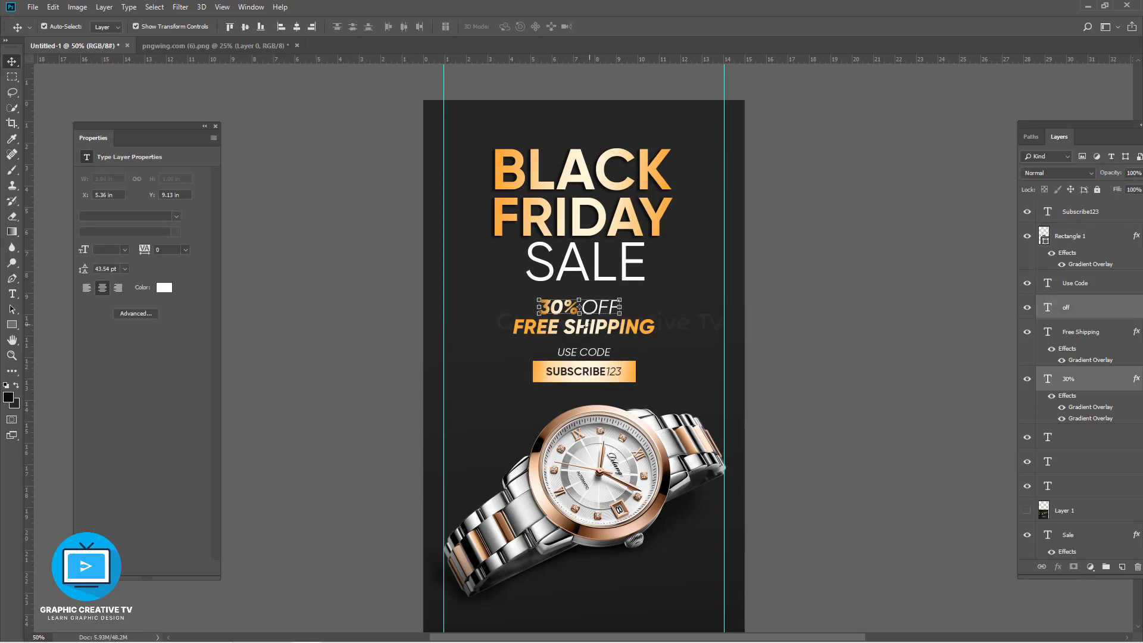
key(ctrl+g)
key(ctrl+a)
click(297, 26)
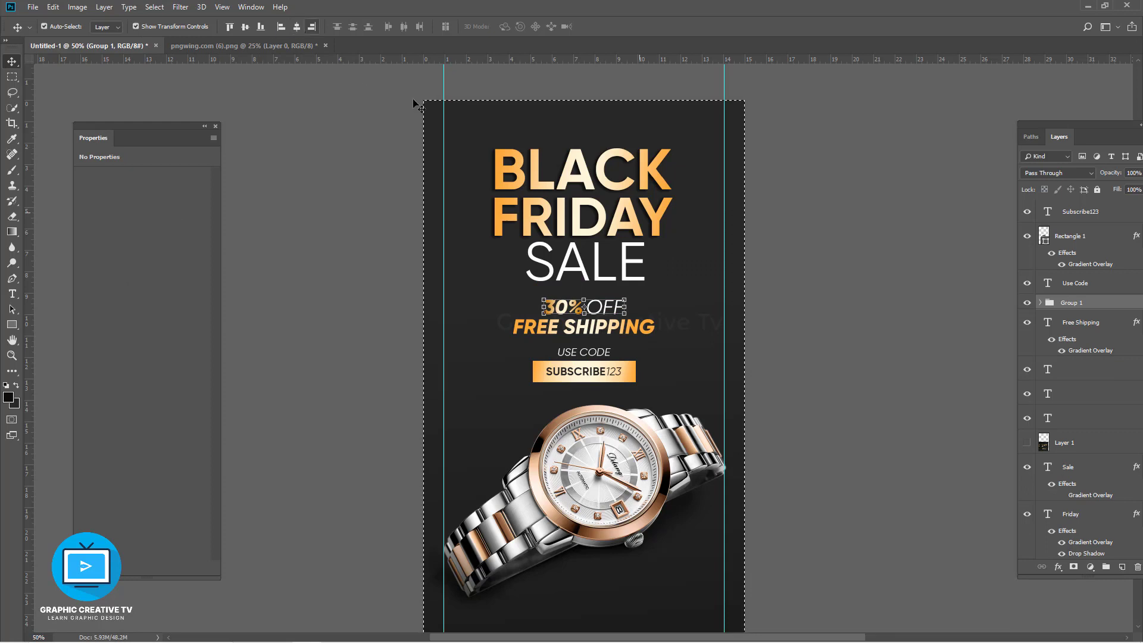
click(646, 331)
click(573, 248)
click(934, 360)
click(596, 353)
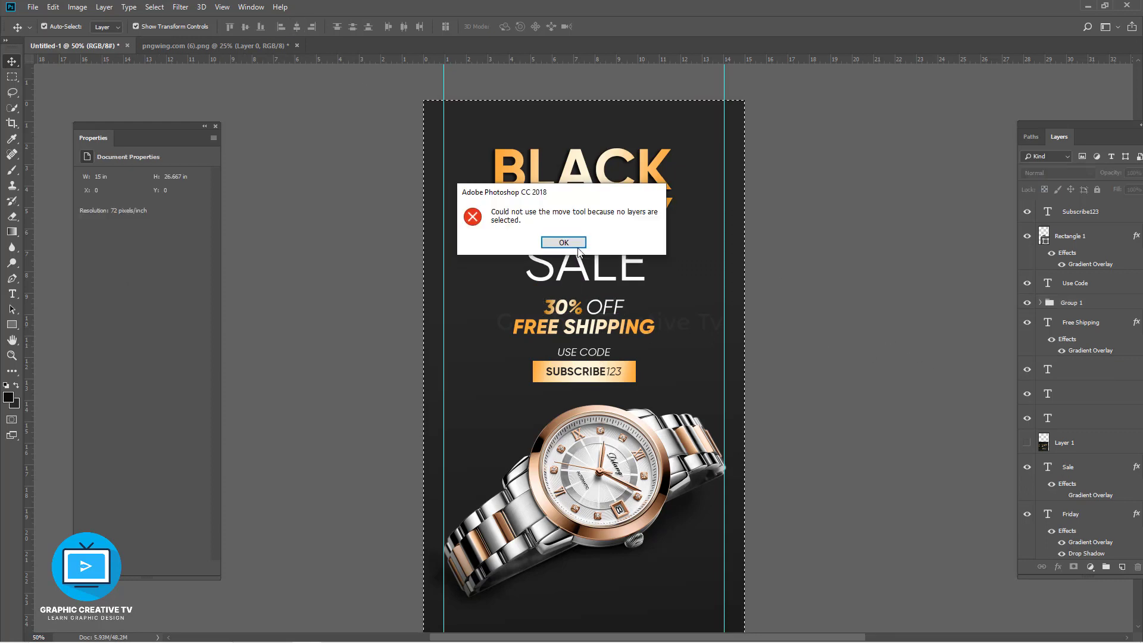
click(573, 245)
key(ctrl+d)
Step: Move the watch image straight down by about 1 in
click(634, 448)
drag(633, 448, 634, 469)
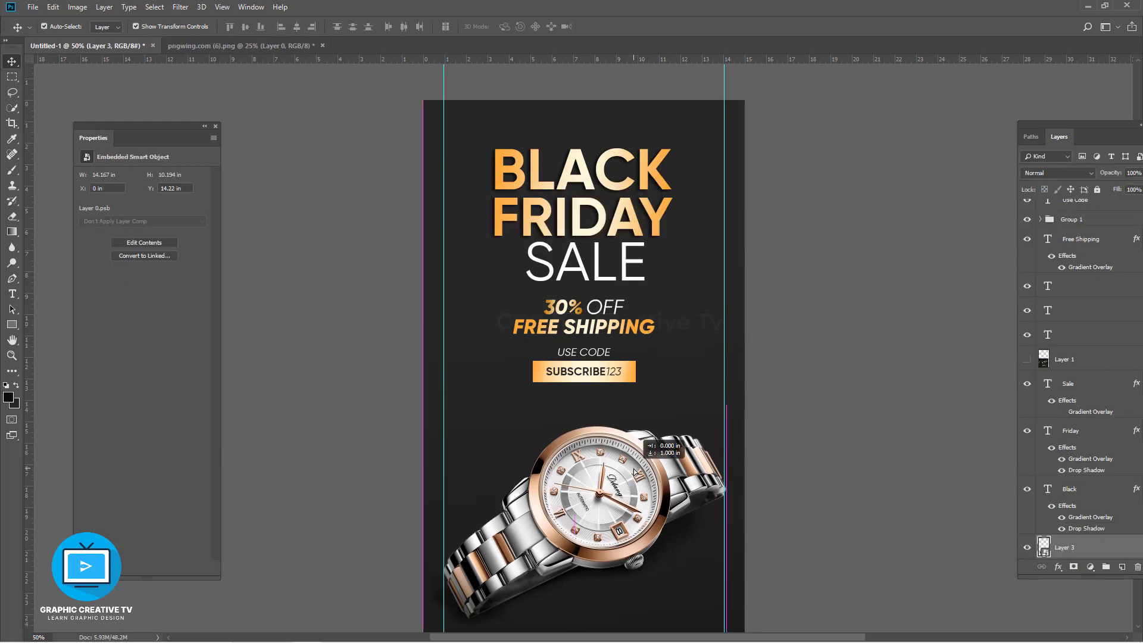
click(791, 410)
Step: Add a Drop Shadow to the gold rectangle with 64% opacity, a 90° angle and 4 px distance
click(629, 374)
click(1058, 567)
click(1063, 562)
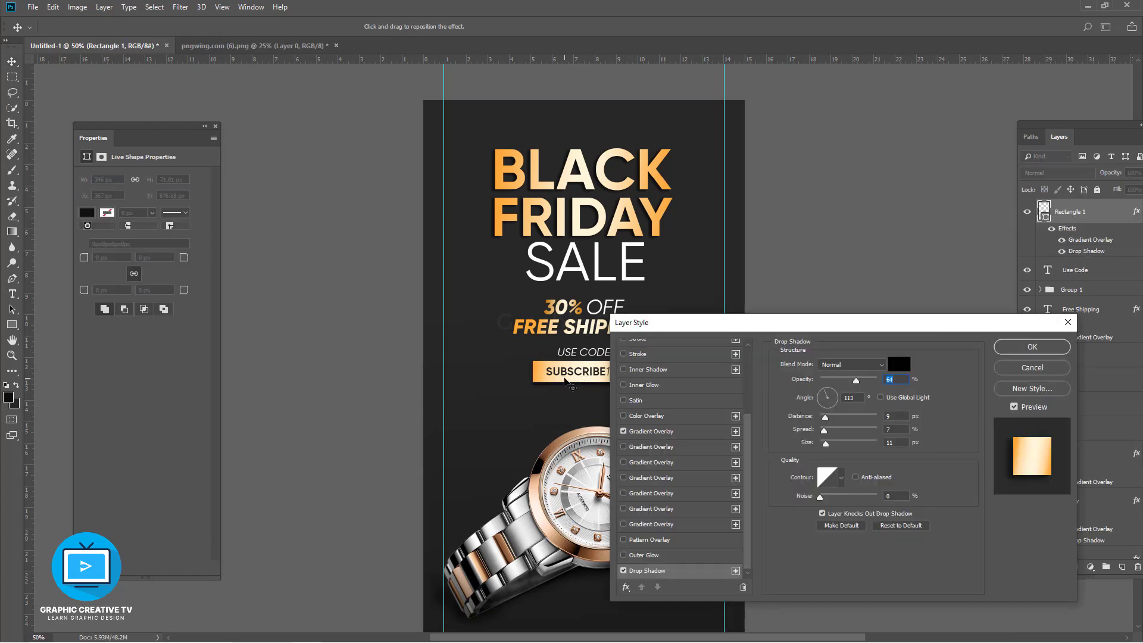
drag(564, 378, 563, 379)
drag(715, 327, 796, 304)
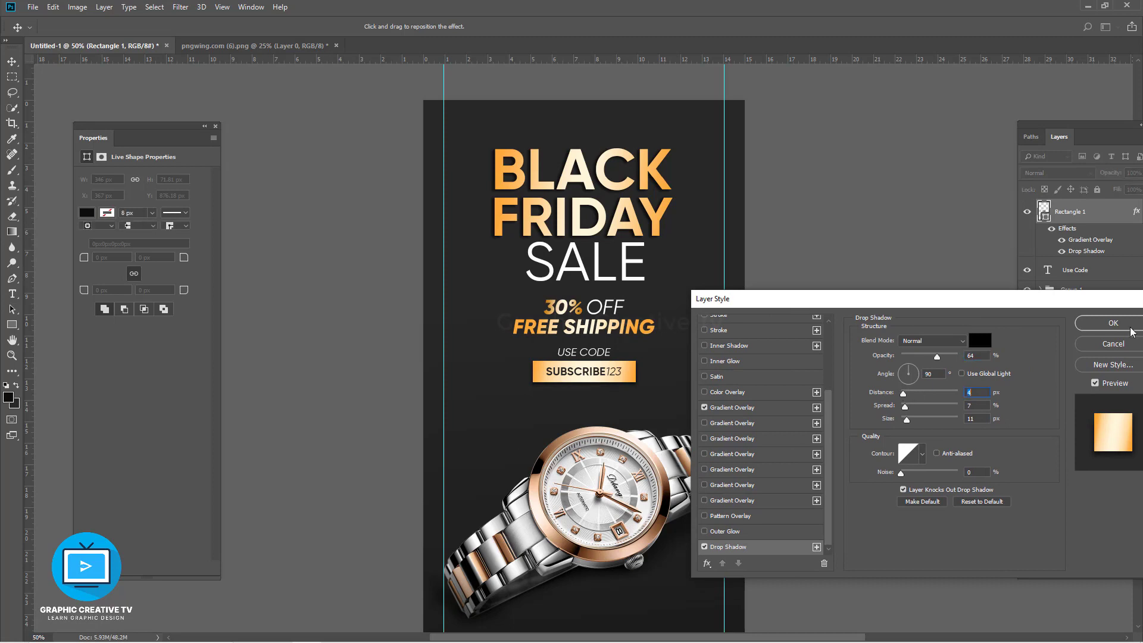
click(1129, 326)
click(650, 372)
Step: Shift the midpoints of the rectangle's Gradient Overlay inward so the gold reaches further toward the cream center
click(630, 374)
double_click(1085, 240)
click(911, 367)
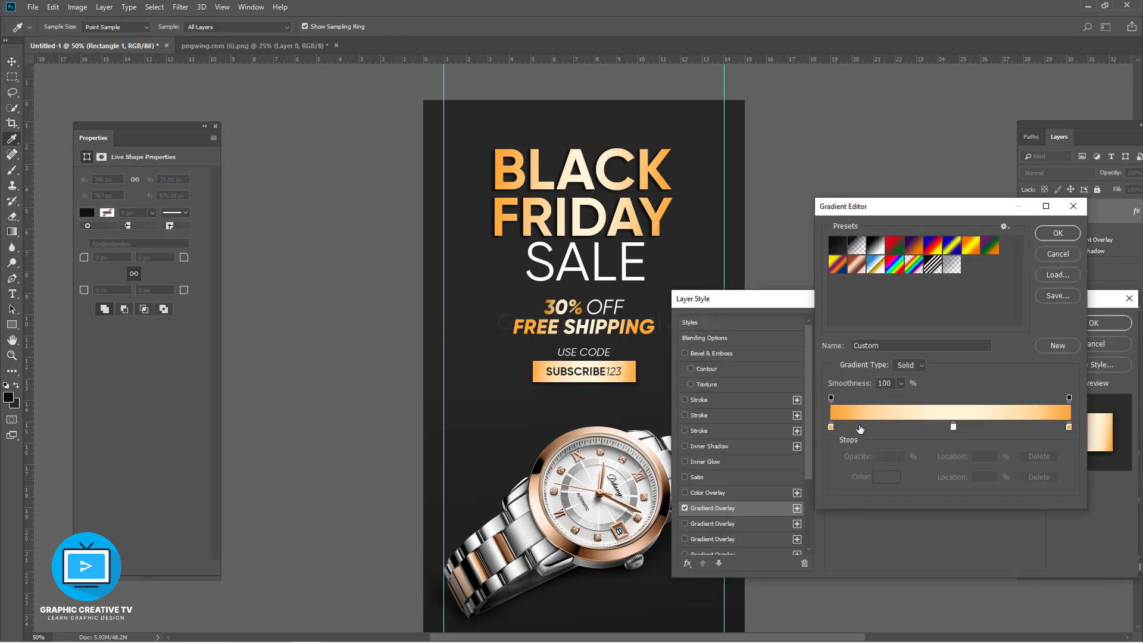
click(861, 426)
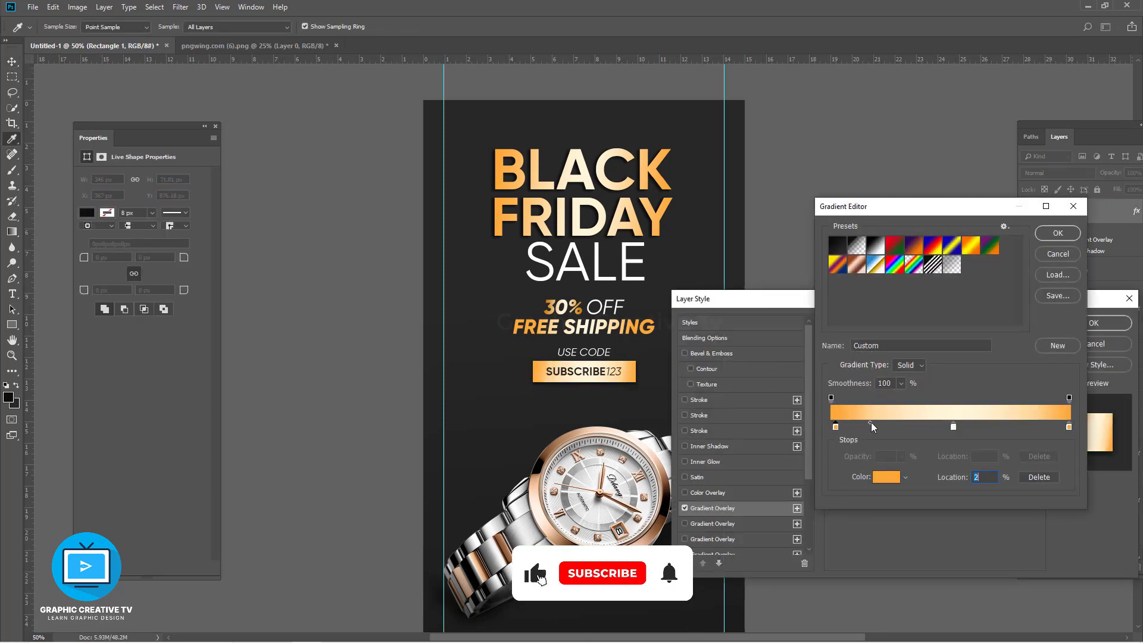
drag(870, 422, 897, 422)
click(1069, 427)
drag(1011, 423, 1007, 423)
click(1057, 235)
click(1101, 323)
click(894, 333)
Step: Add a Stroke with the Gradient fill type to the FRIDAY text and open its gradient for editing
click(629, 227)
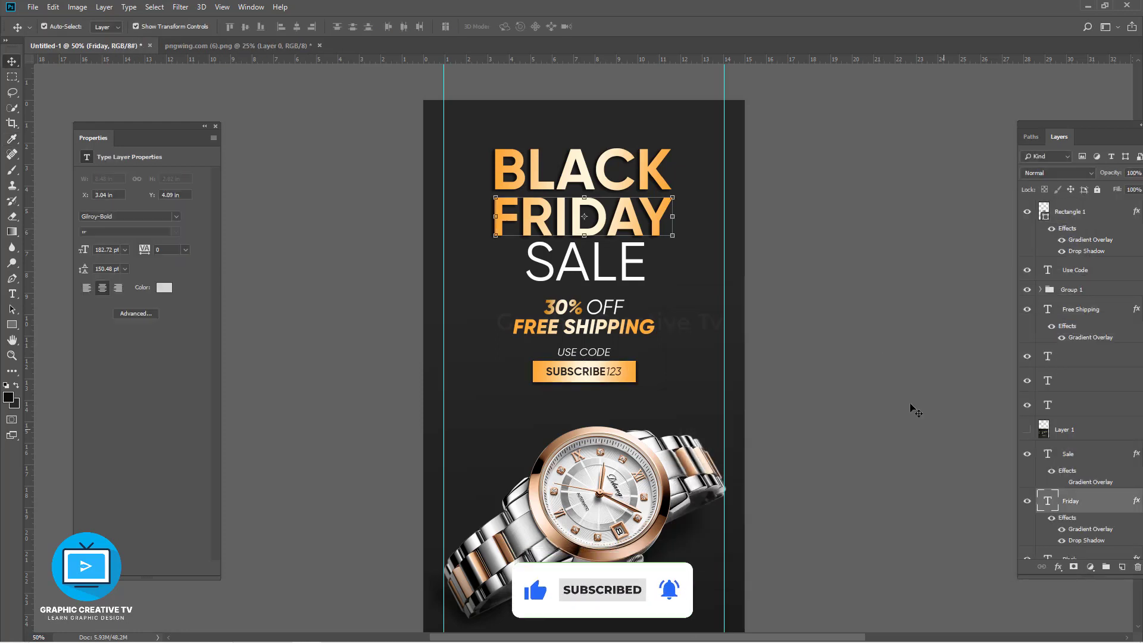
drag(909, 402, 909, 411)
click(1058, 566)
click(1078, 485)
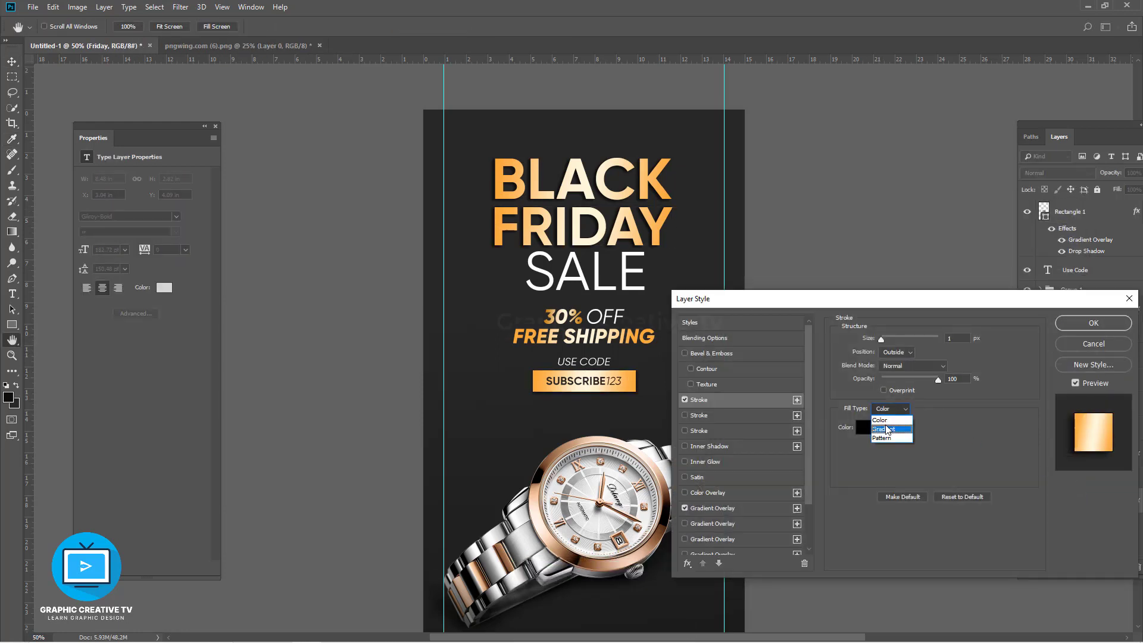
click(887, 428)
click(891, 423)
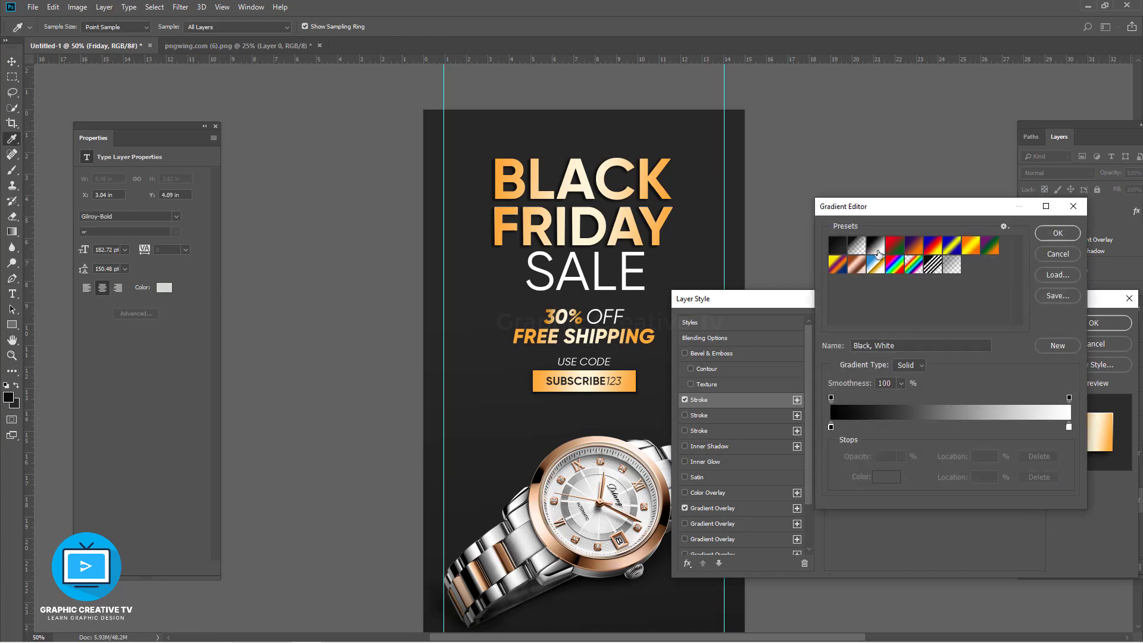
Step: Change the black stop of FRIDAY's stroke gradient to a dark orange
click(831, 427)
click(887, 477)
click(631, 387)
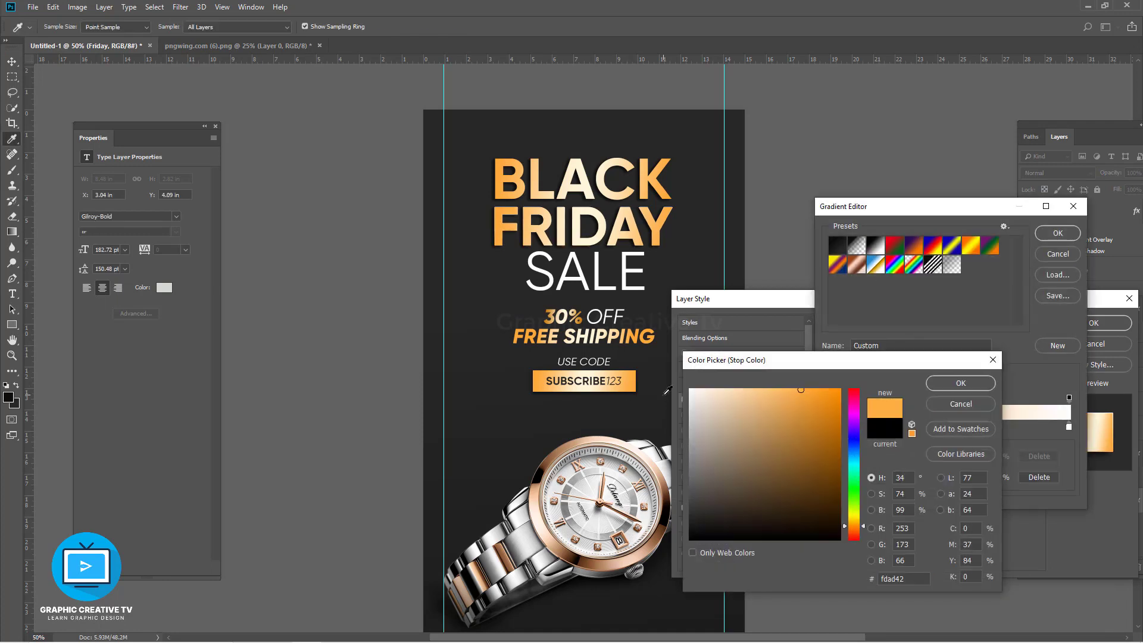
click(854, 513)
click(806, 390)
click(832, 428)
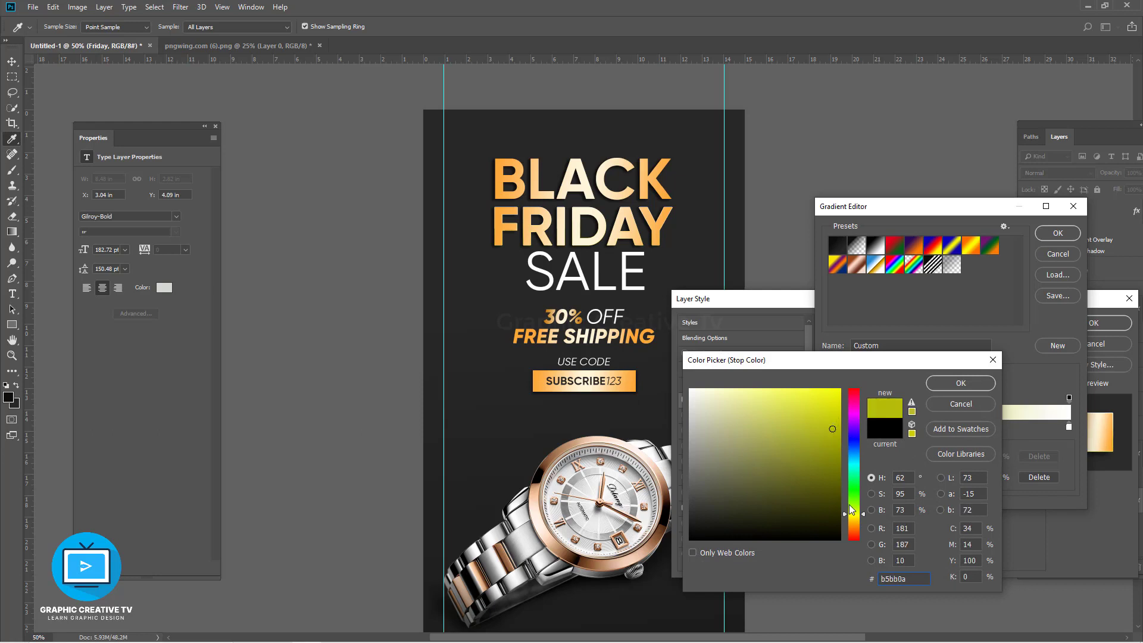
click(853, 525)
click(938, 387)
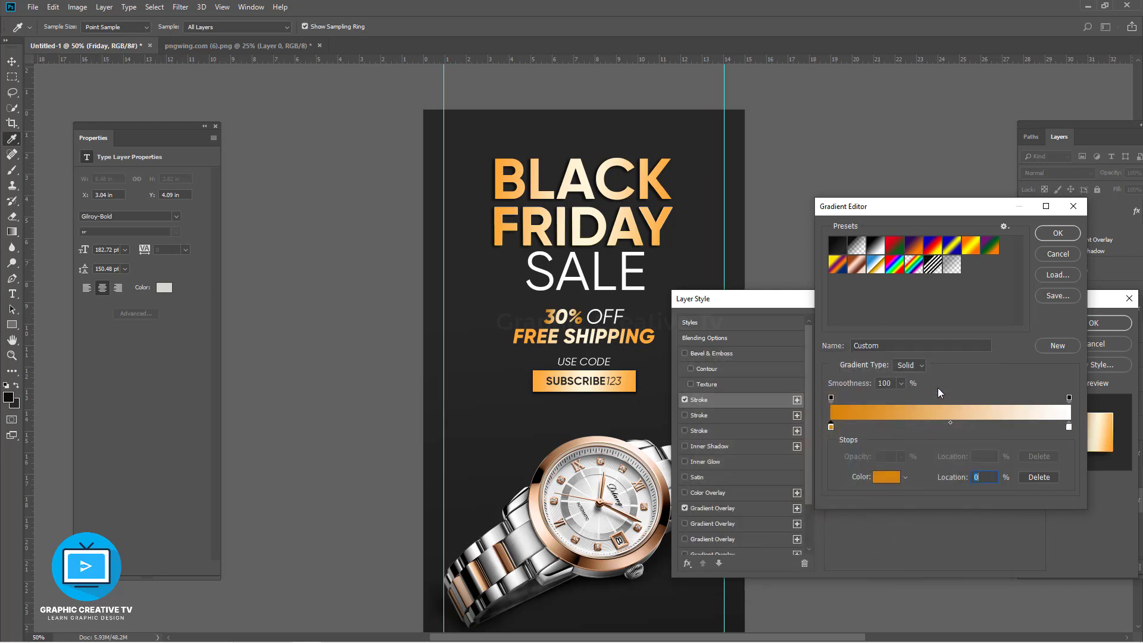
click(1048, 233)
Step: Thicken FRIDAY's stroke slightly, recolor the orange stop of its gradient to a pale, desaturated tone and apply the layer style
drag(881, 339, 882, 338)
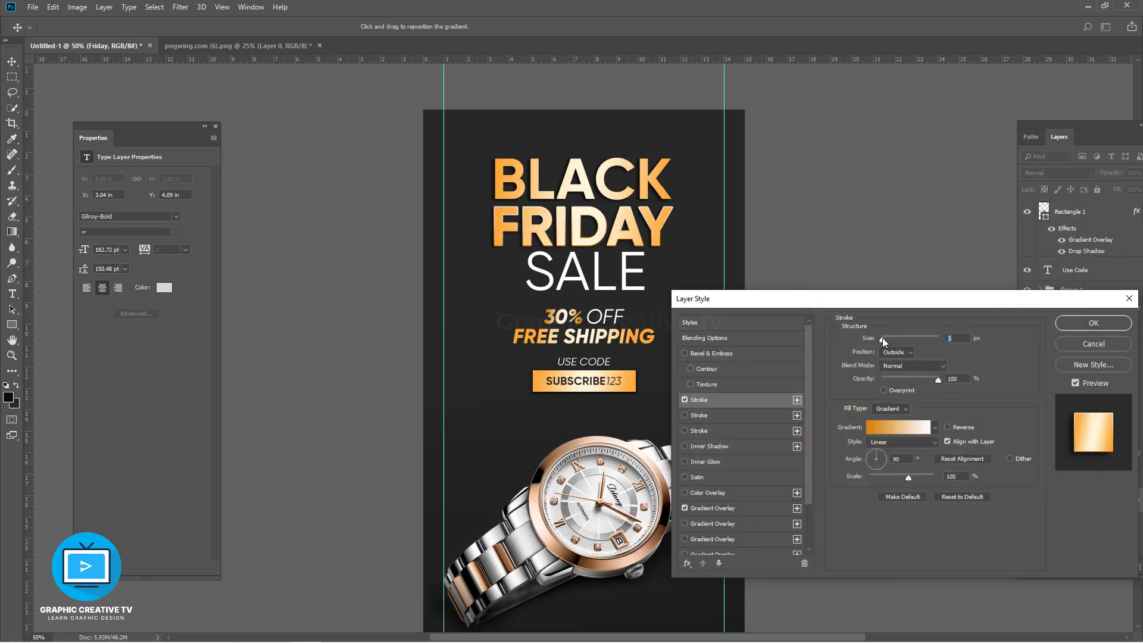
click(915, 426)
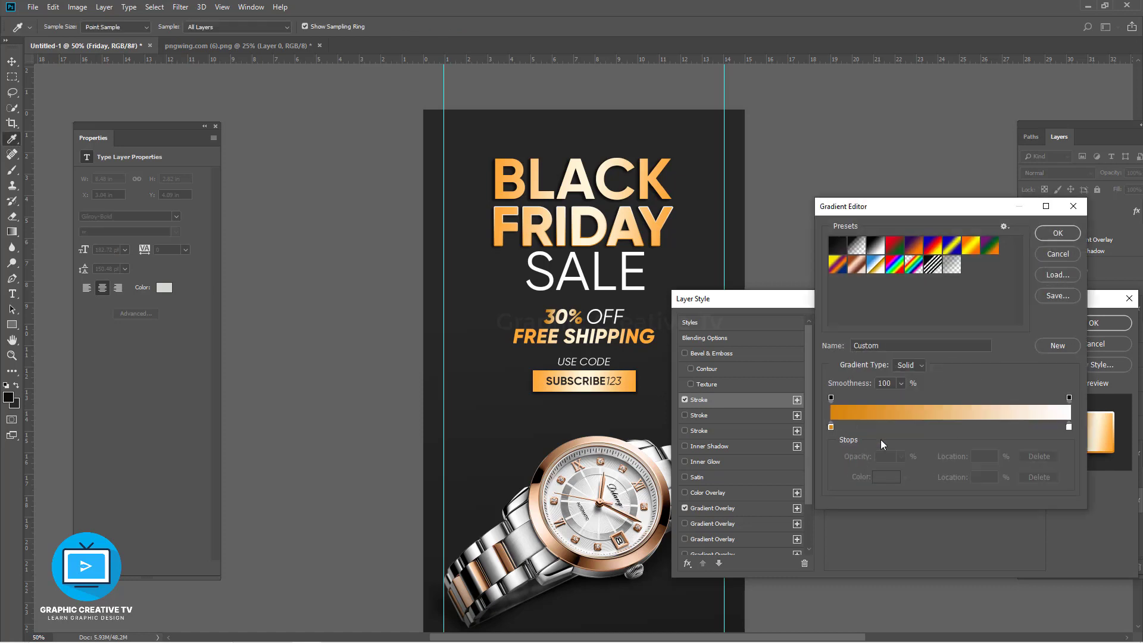
click(830, 427)
click(879, 478)
click(714, 389)
mouse_move(724, 396)
mouse_down()
mouse_move(727, 424)
mouse_move(695, 442)
mouse_up()
click(947, 387)
click(1047, 232)
click(1092, 323)
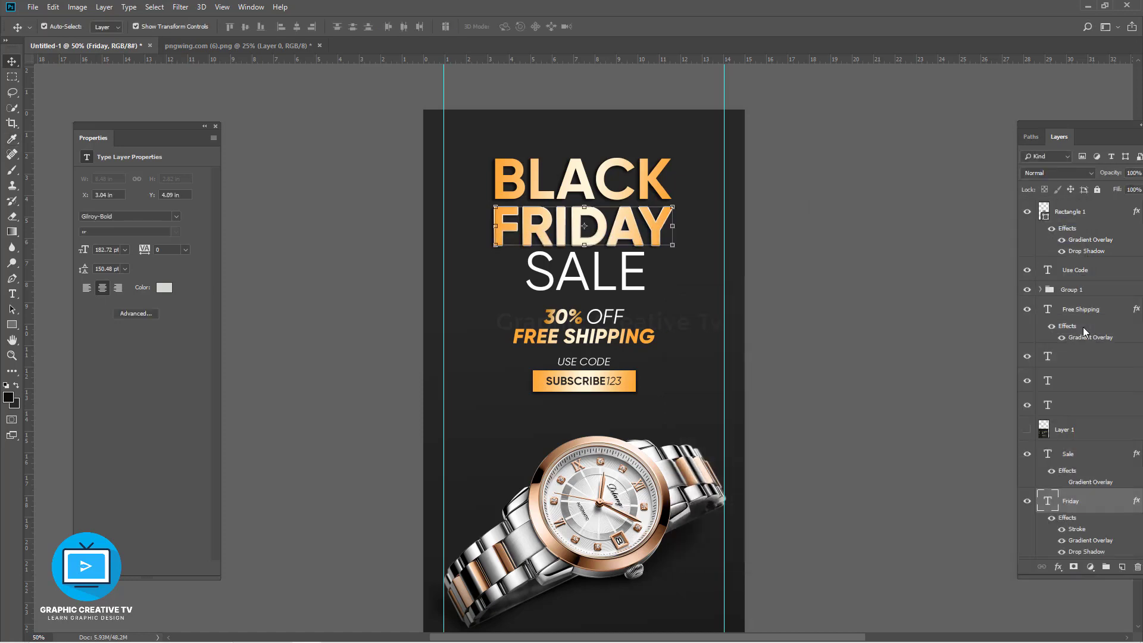
scroll(1087, 478, down, 3)
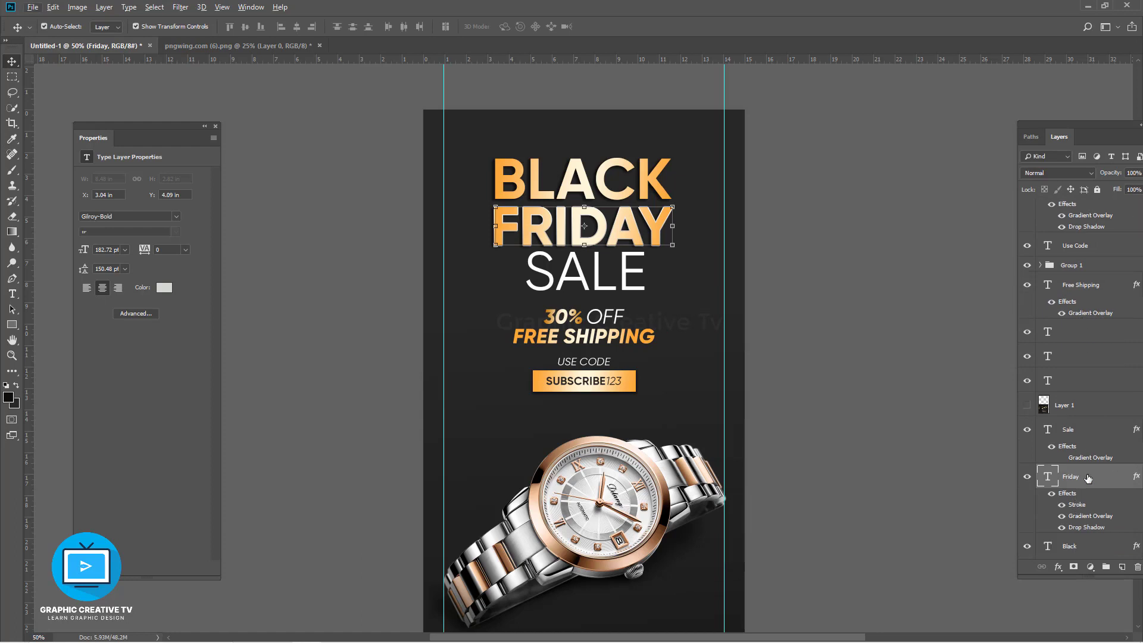
Step: Copy the gradient Stroke effect from the FRIDAY text layer onto the BLACK text layer
drag(1074, 456, 1072, 502)
click(915, 392)
click(636, 278)
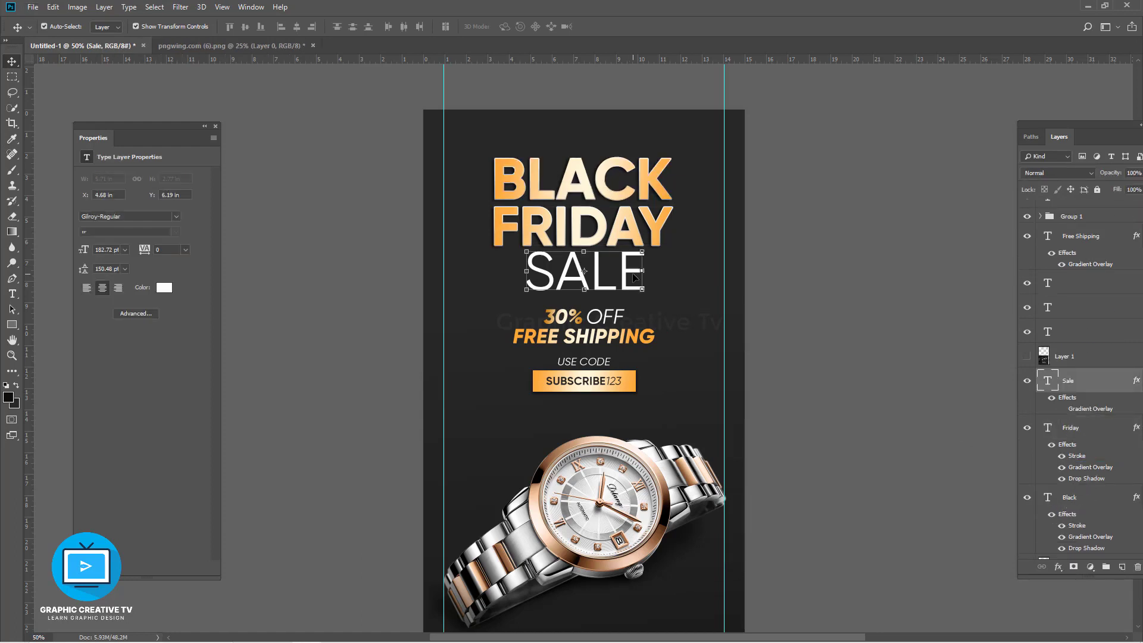
click(831, 331)
click(606, 317)
scroll(601, 369, up, 1)
click(595, 409)
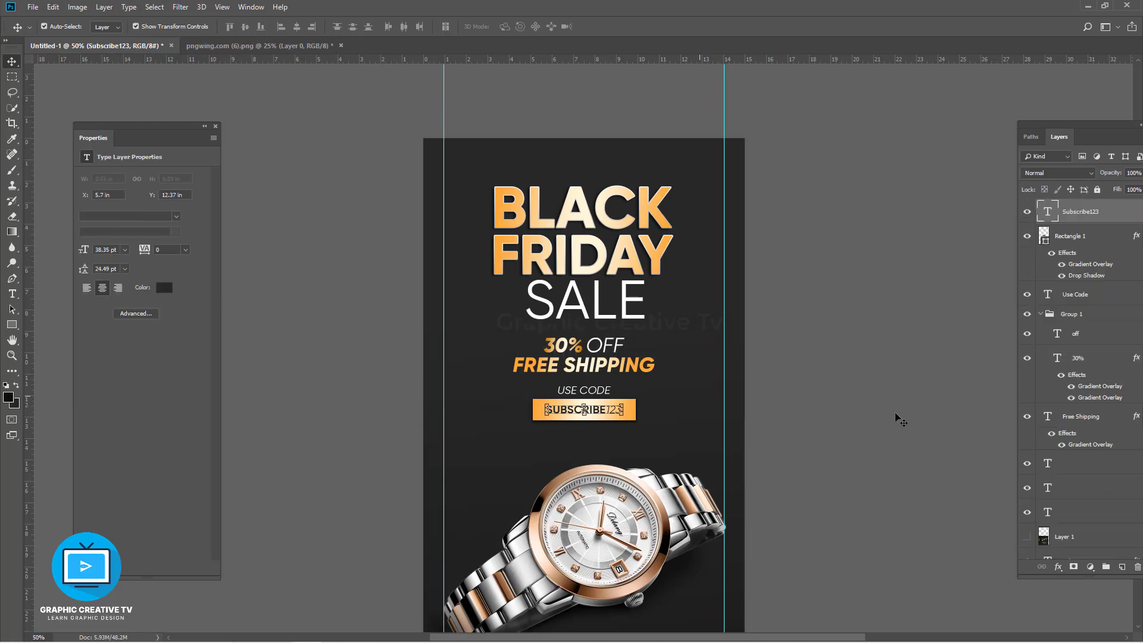
click(608, 347)
click(558, 352)
shift+click(569, 365)
shift+click(594, 394)
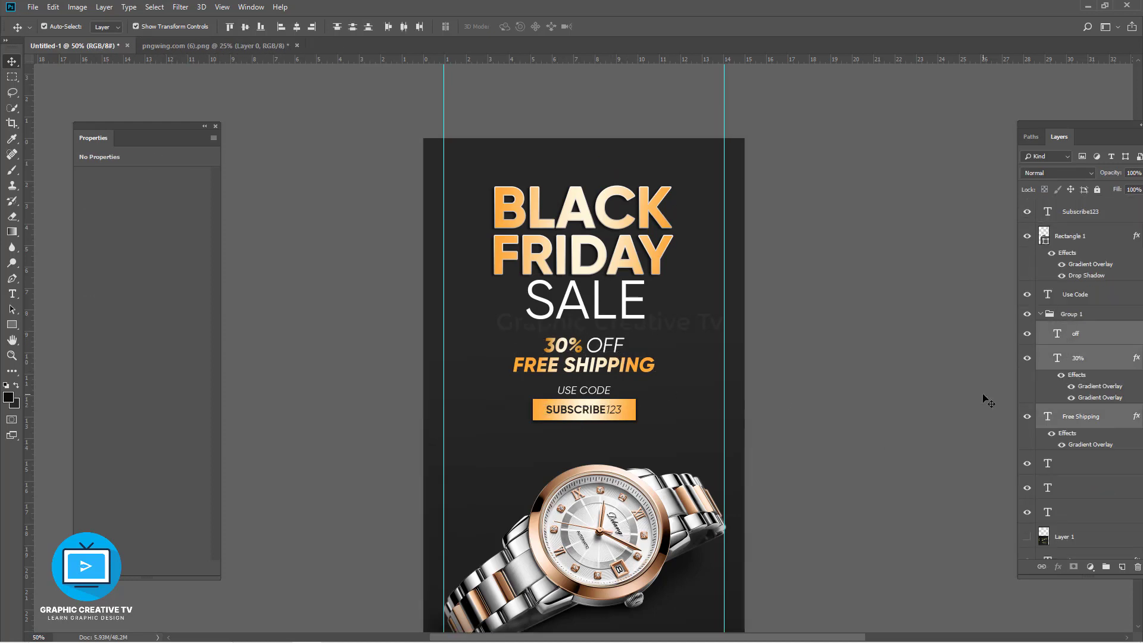
click(983, 396)
Step: Group the Free Shipping, Use Code, Subscribe123, Rectangle 1 and Group 1 layers together
click(1040, 314)
click(1085, 334)
ctrl+click(1076, 215)
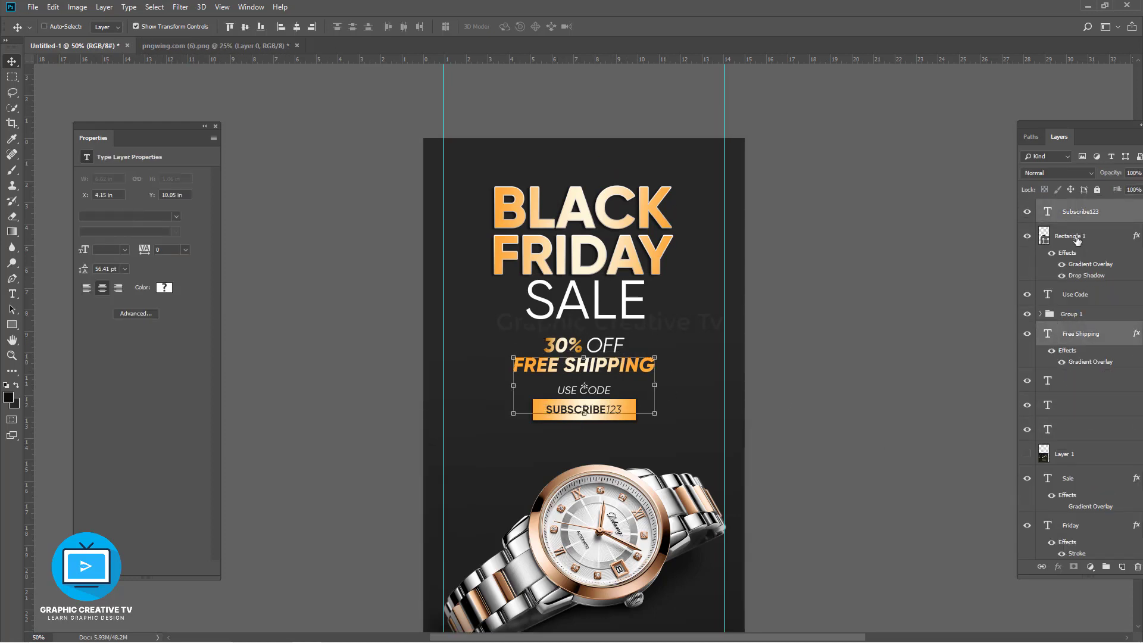
ctrl+click(1075, 237)
ctrl+click(1079, 316)
ctrl+click(1077, 294)
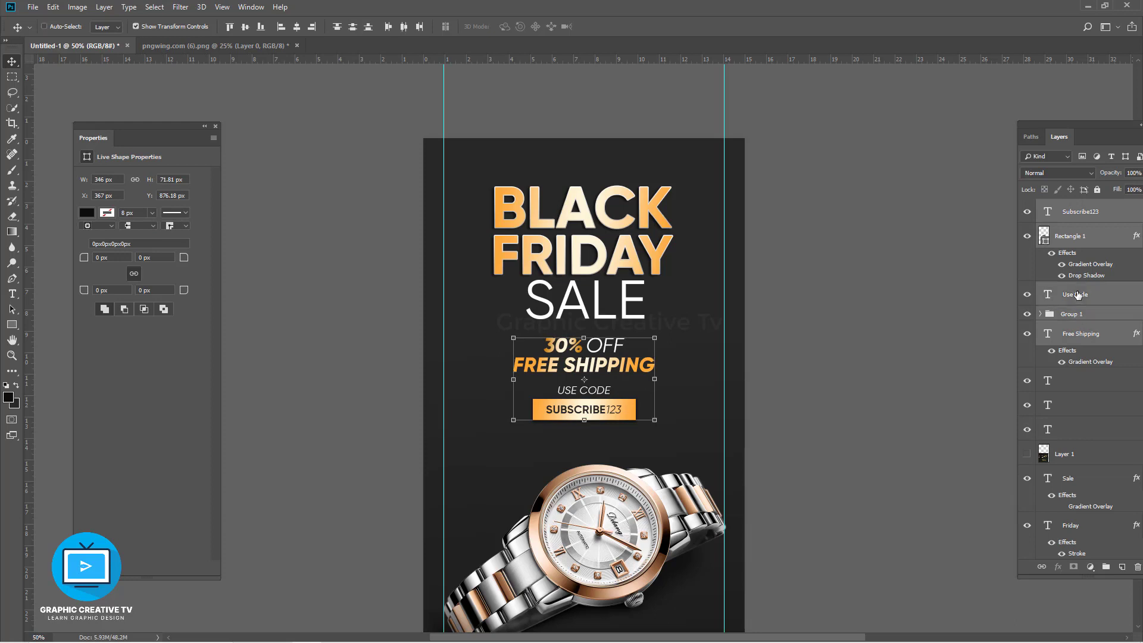
key(ctrl+g)
Step: Centre the new offer group horizontally on the canvas and nudge it down to open a gap below SALE
key(ctrl+a)
click(296, 27)
key(Down)
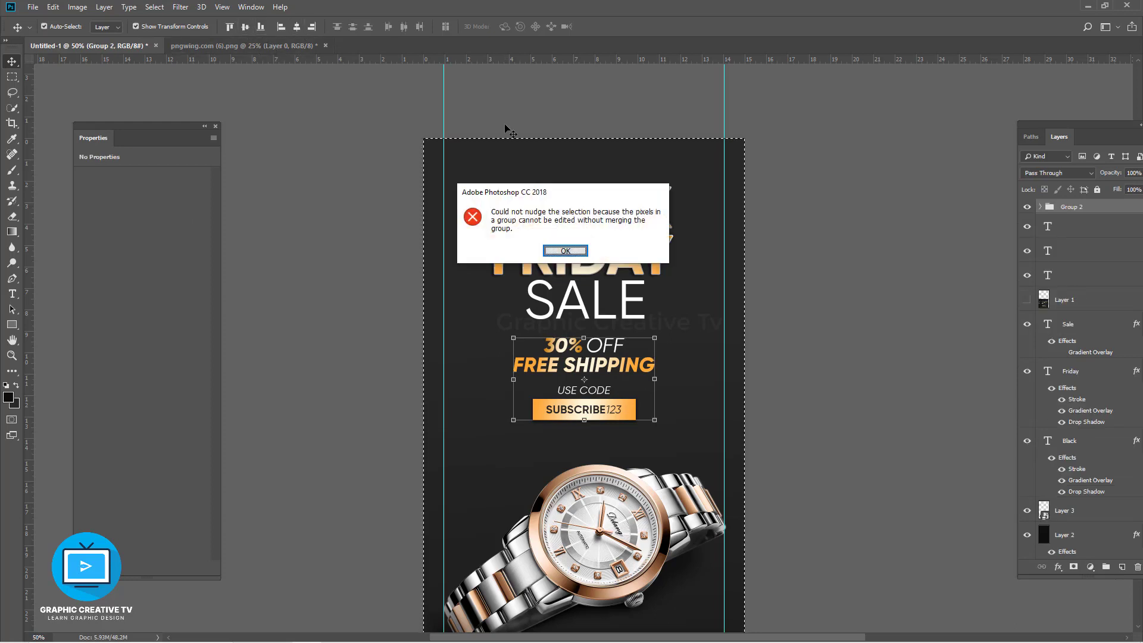
click(565, 251)
key(ctrl+d)
key(shift+Down)
key(shift+Down)
key(shift+Down)
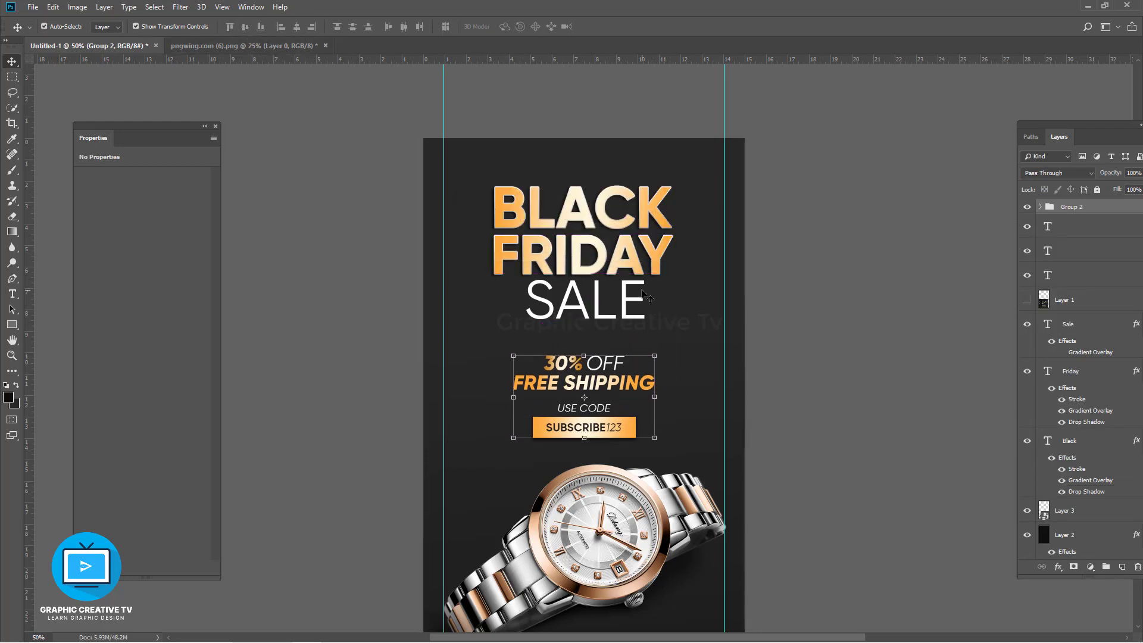
click(752, 390)
Step: Draw a thin horizontal rectangle about 578 px wide and 6 px high between SALE and 30% OFF
scroll(747, 394, up, 1)
right_click(12, 325)
click(62, 327)
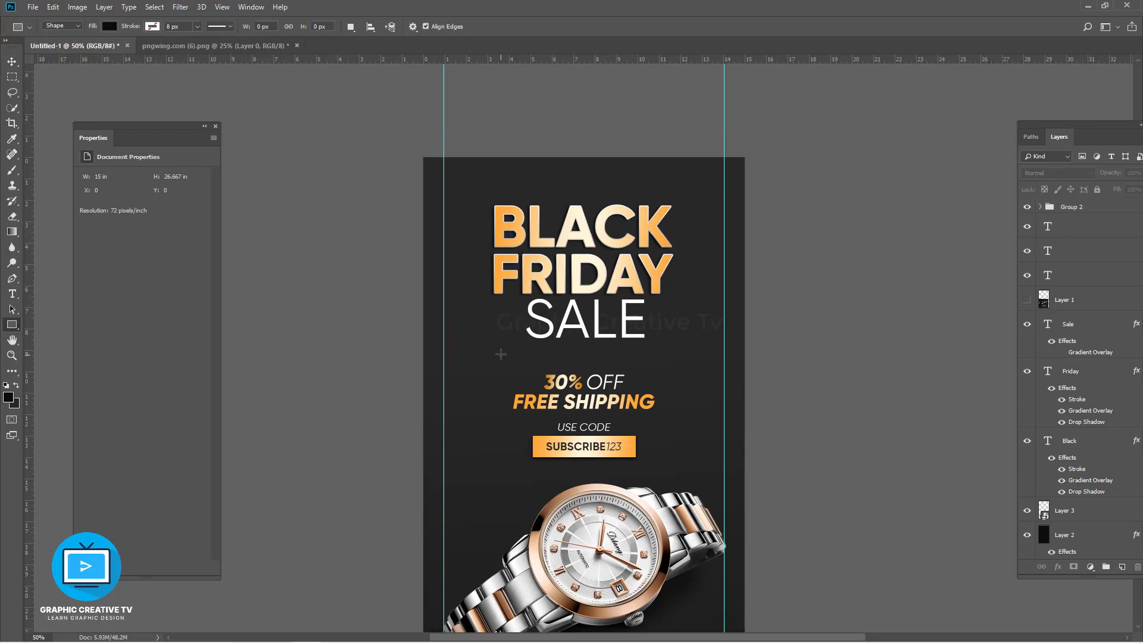
drag(565, 355, 673, 355)
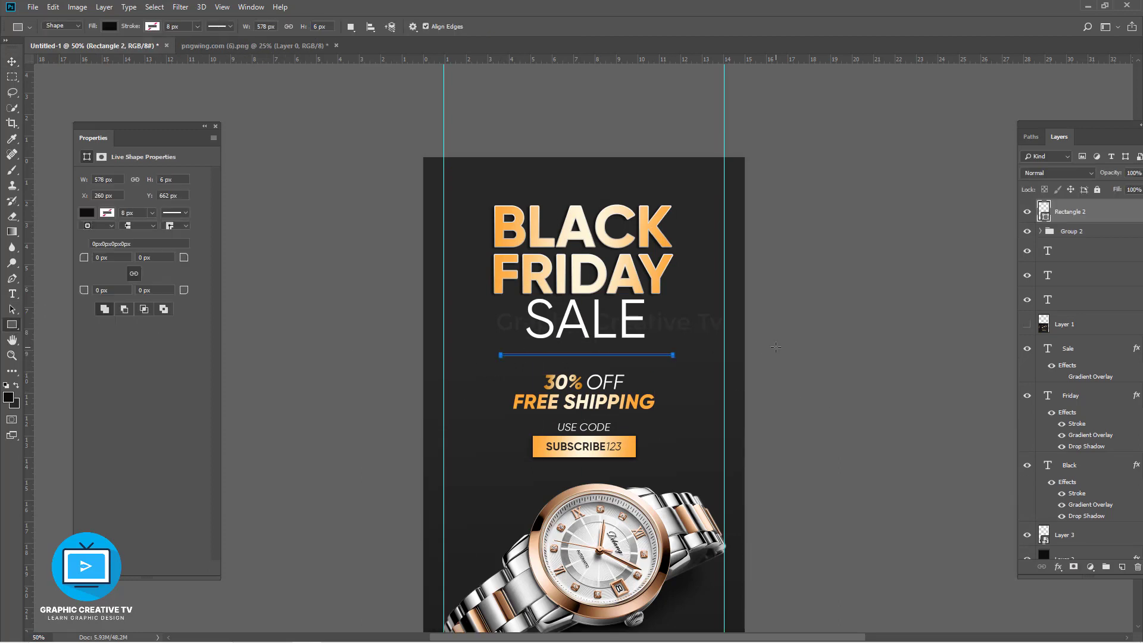
Step: Recolor the thin rectangle with the orange sampled from the SUBSCRIBE123 box
double_click(1042, 215)
click(630, 445)
click(955, 383)
Step: Flatten the orange rectangle vertically into a hairline divider and apply the transform
key(ctrl+plus)
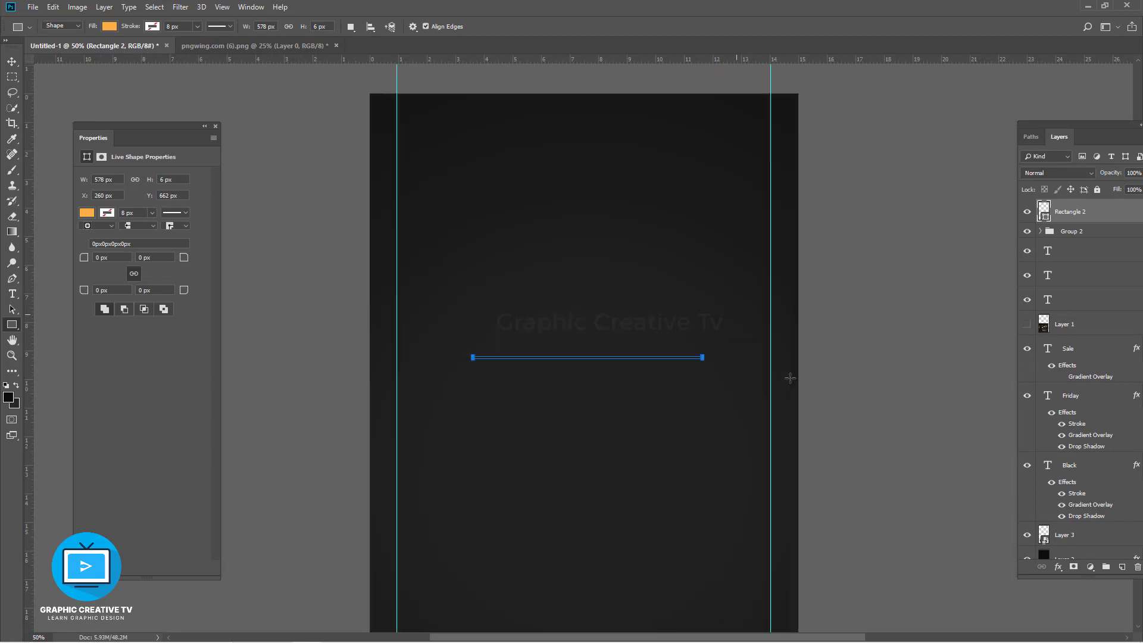
click(14, 60)
drag(589, 360, 589, 357)
click(12, 61)
click(521, 241)
click(824, 376)
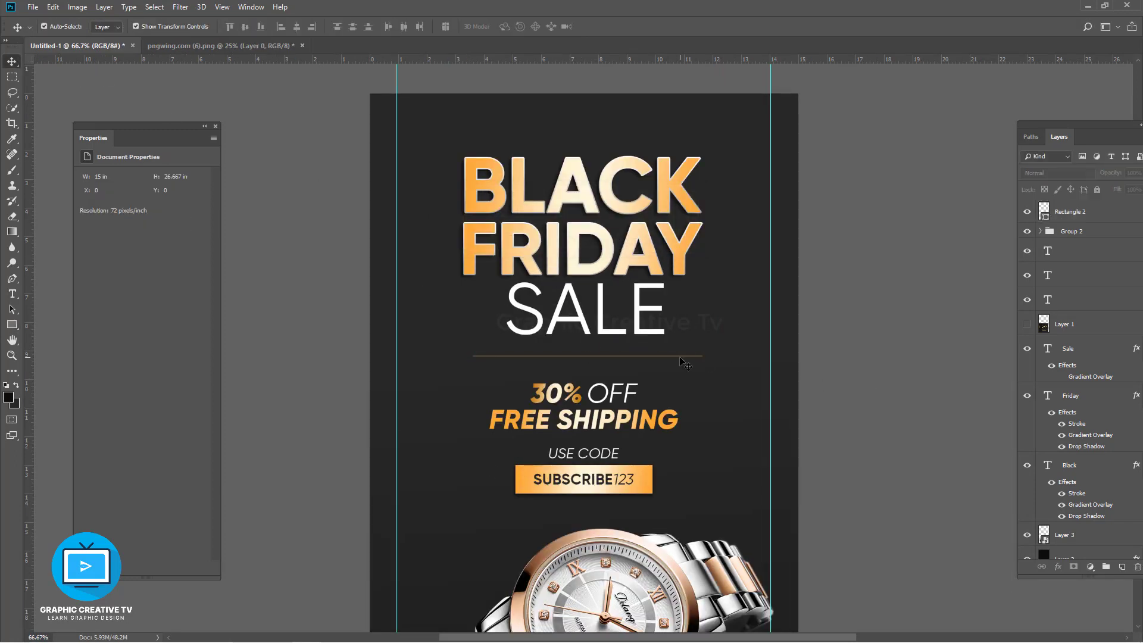
Step: Copy a Gradient Overlay effect from the headline text layers onto the Rectangle 2 divider layer
click(680, 360)
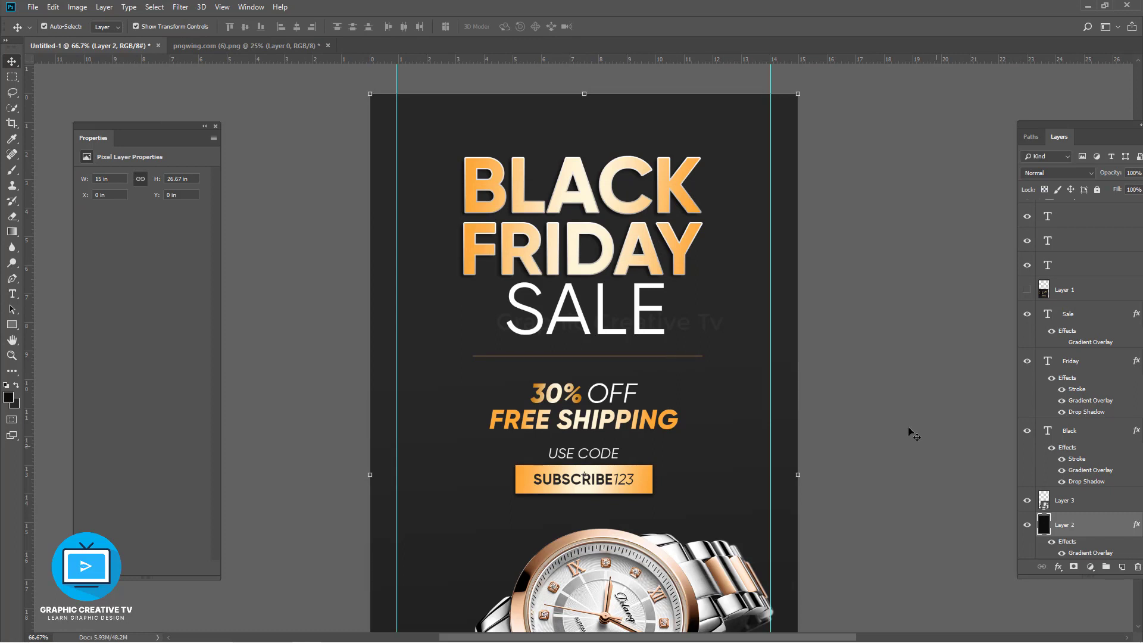
scroll(1067, 223, up, 1)
drag(1117, 124, 972, 125)
drag(1010, 264, 1002, 205)
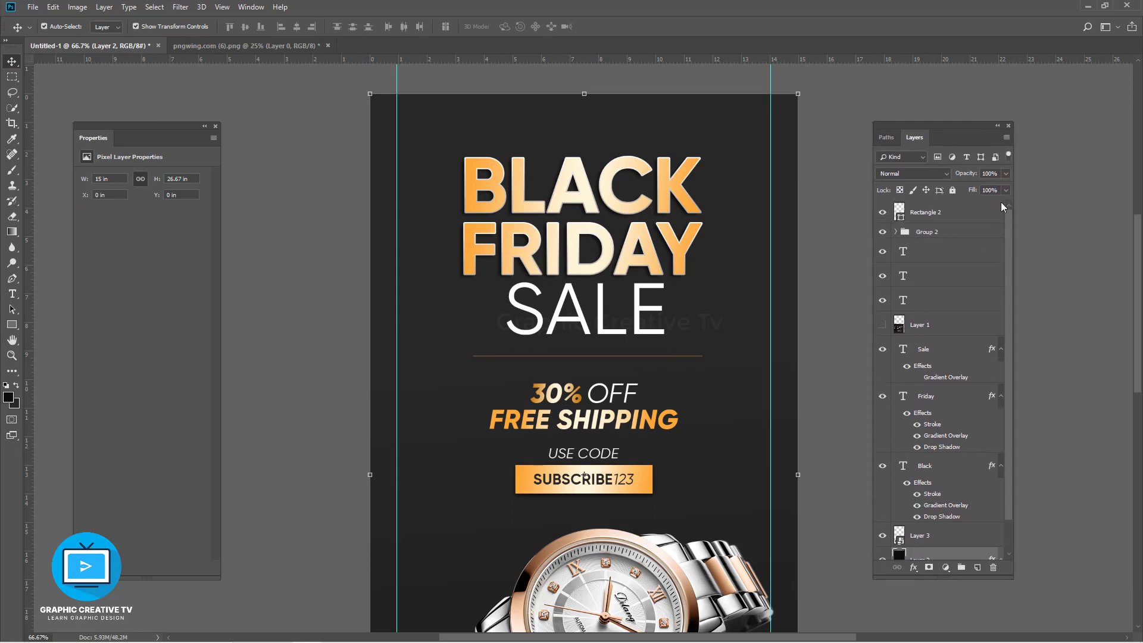
click(938, 212)
click(911, 394)
click(868, 429)
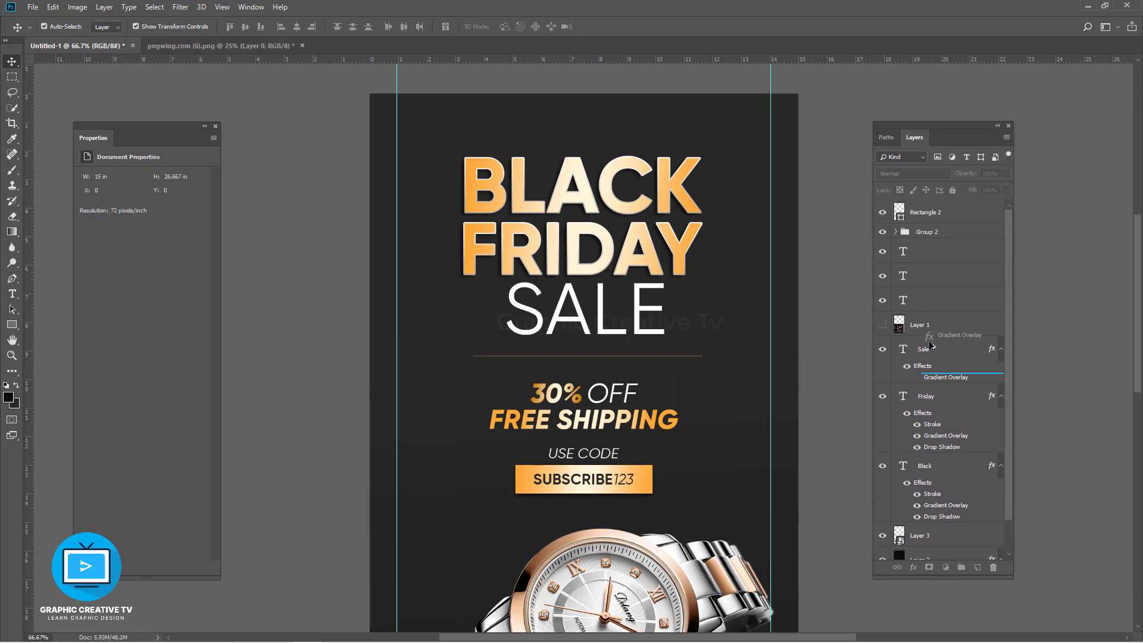
drag(930, 345, 925, 213)
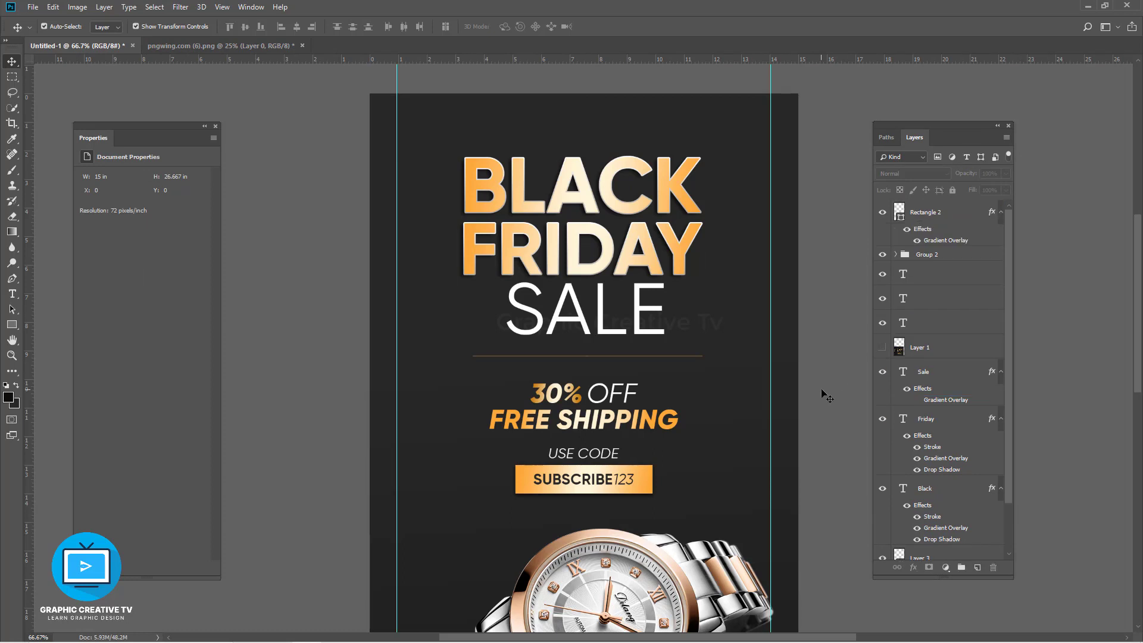
Step: Change the divider's fill to a pale orange and hide its Gradient Overlay effect
click(681, 357)
double_click(901, 218)
drag(818, 399, 738, 388)
click(935, 382)
click(917, 241)
click(684, 375)
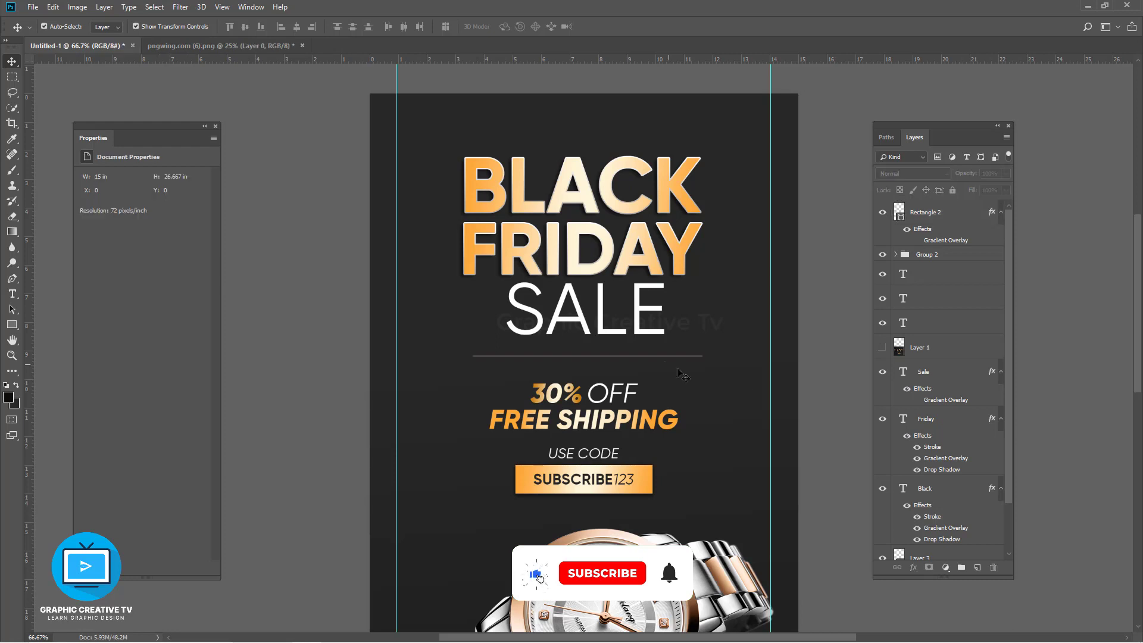
Step: Reduce the divider line's height further to 0.5 px and apply the transform
click(662, 356)
drag(583, 358, 583, 358)
key(ctrl+plus)
key(ctrl+plus)
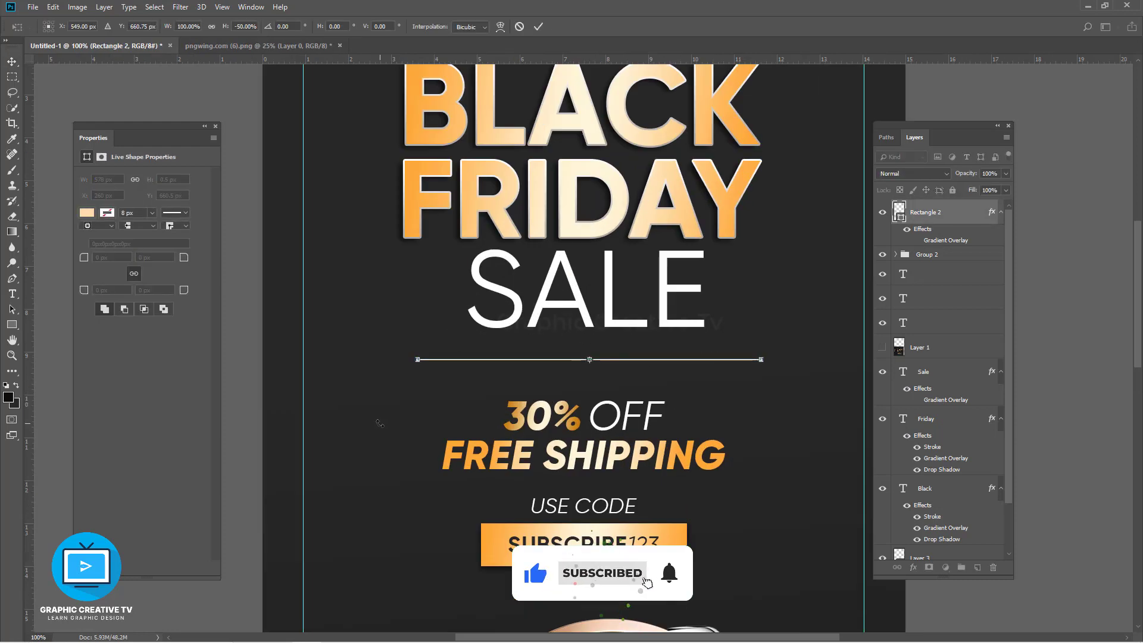
key(Return)
click(309, 335)
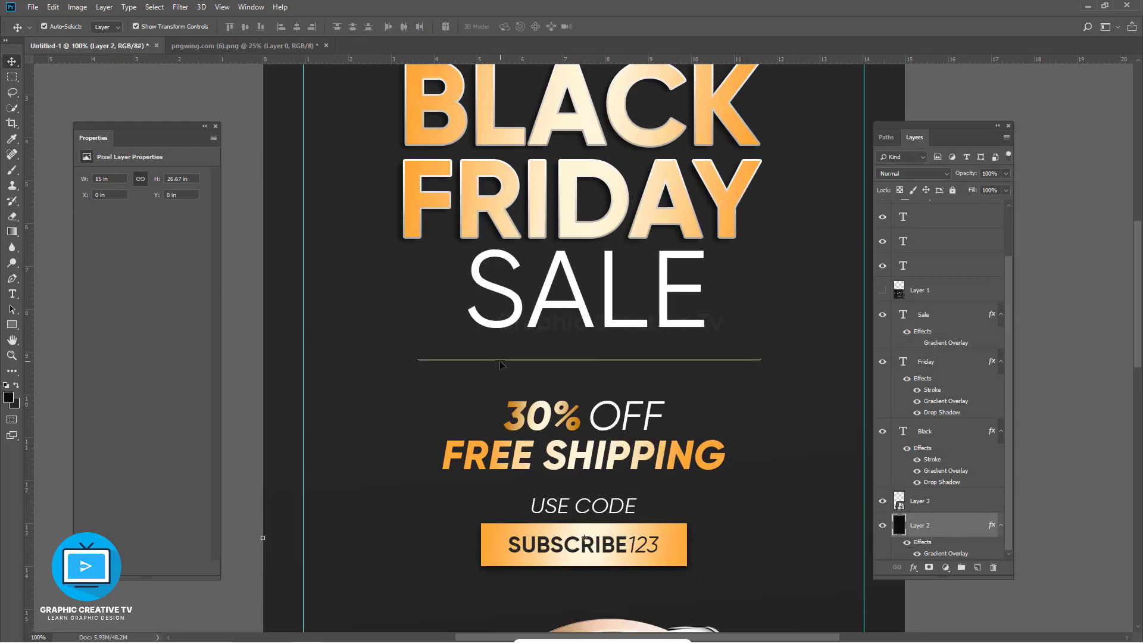
Step: Add a layer mask to the divider and fade both ends with a soft 400 px brush at 30% opacity
drag(1008, 289, 1008, 238)
click(925, 214)
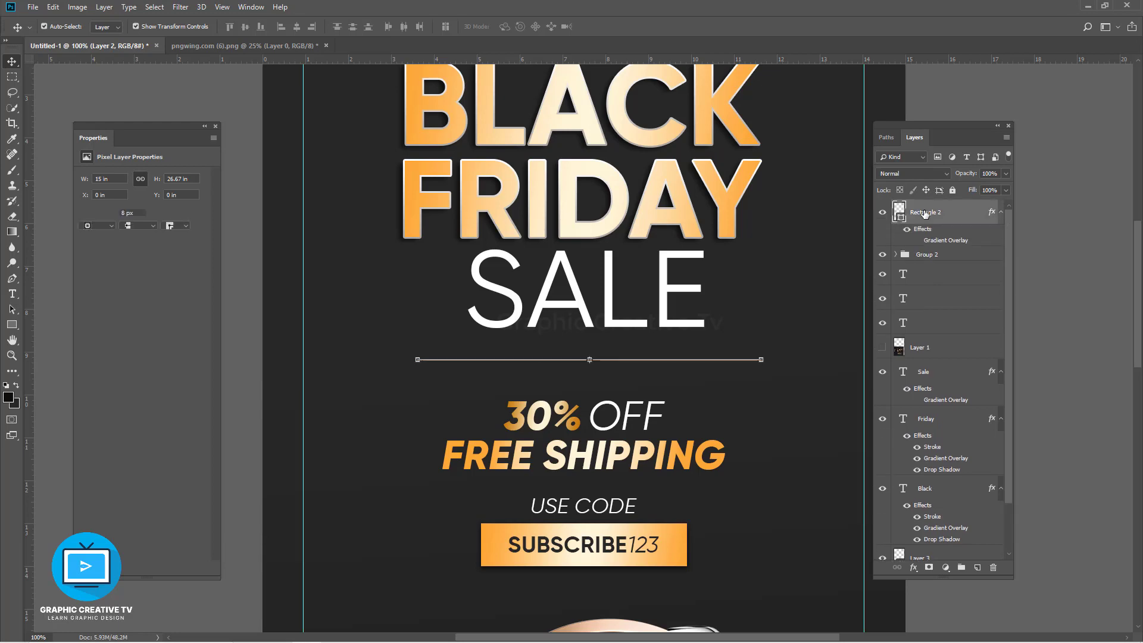
click(928, 568)
click(15, 171)
key(bracketleft)
key(bracketleft)
key(bracketleft)
key(bracketleft)
key(bracketleft)
key(bracketleft)
key(bracketleft)
key(bracketleft)
key(bracketleft)
key(bracketleft)
key(bracketleft)
key(bracketleft)
key(bracketleft)
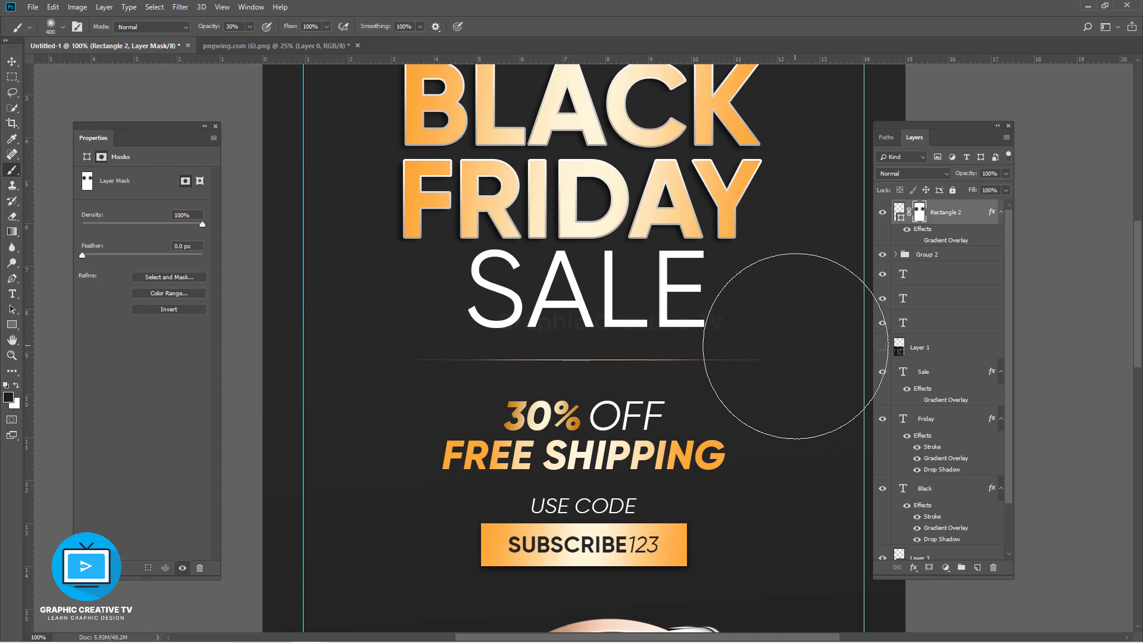
Step: Centre the divider horizontally on the poster and nudge it down 18 px toward the 30% OFF line
key(v)
click(899, 213)
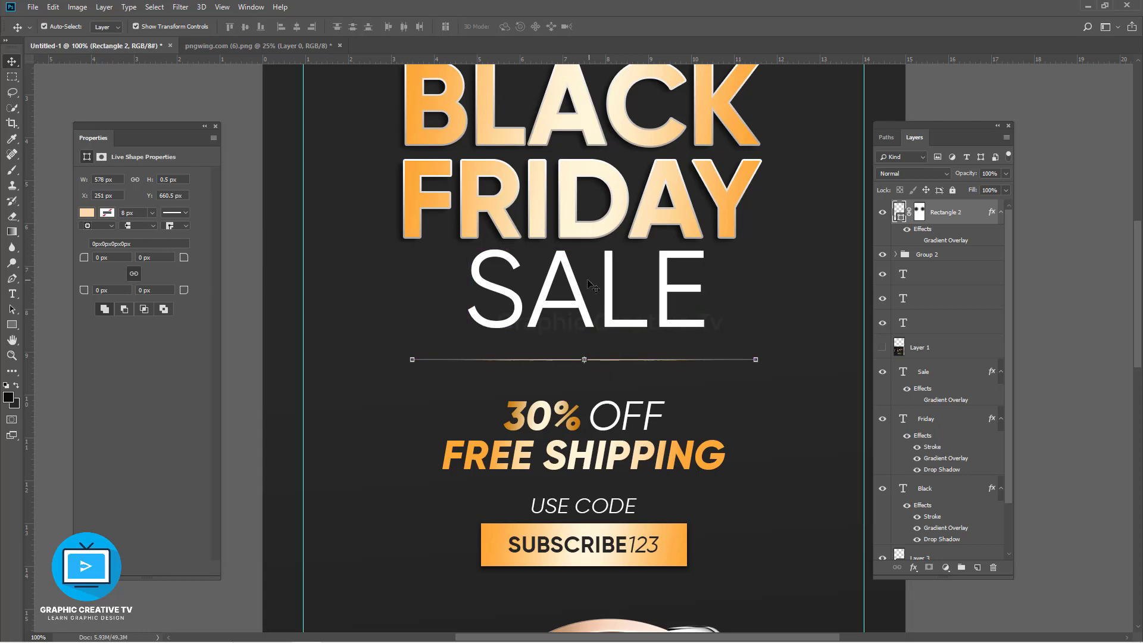
key(Down)
key(Down)
key(Down)
key(Down)
key(Down)
key(Down)
key(Down)
key(Down)
key(Down)
key(Down)
key(Down)
key(Down)
key(Down)
key(Down)
key(Down)
key(Down)
key(Down)
key(Down)
key(ctrl+minus)
key(ctrl+minus)
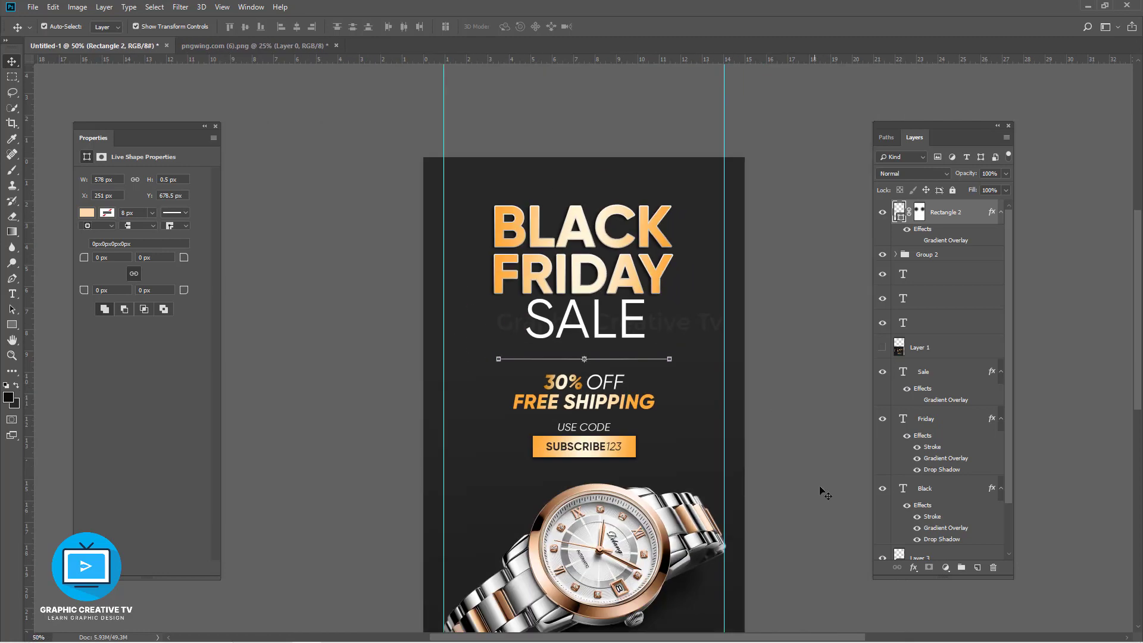
Step: Move the watch image down slightly, away from the promo code box
ctrl+click(816, 482)
ctrl+click(655, 516)
drag(698, 397, 704, 219)
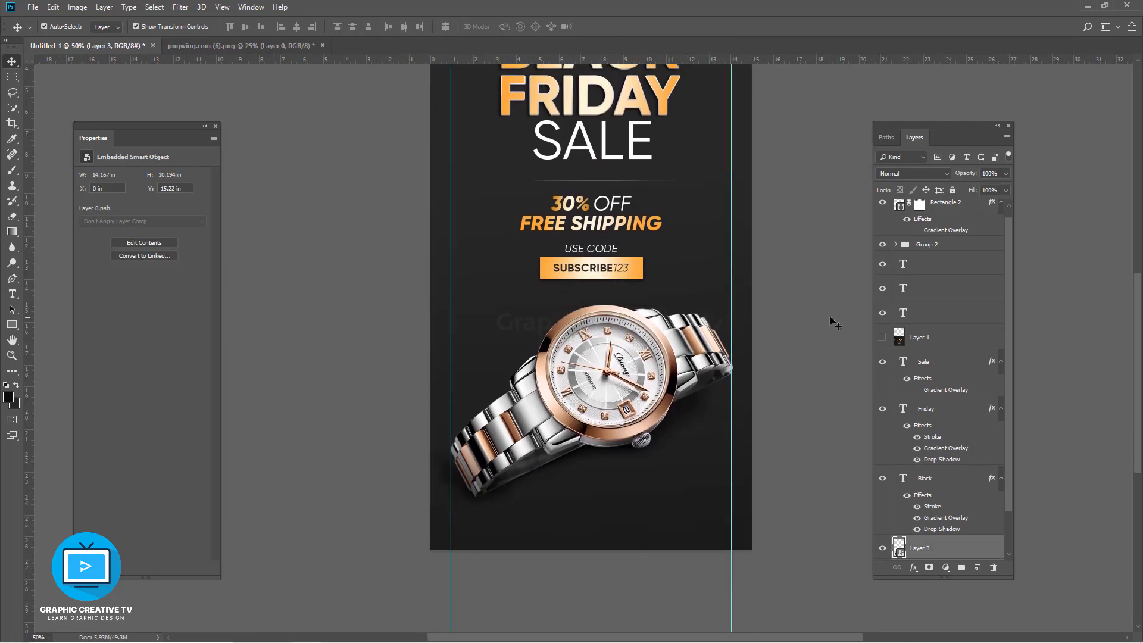
click(830, 321)
drag(668, 348, 668, 360)
click(821, 412)
Step: Duplicate the SUBSCRIBE123 text and its gold rectangle and move the copies straight down below the watch
click(610, 272)
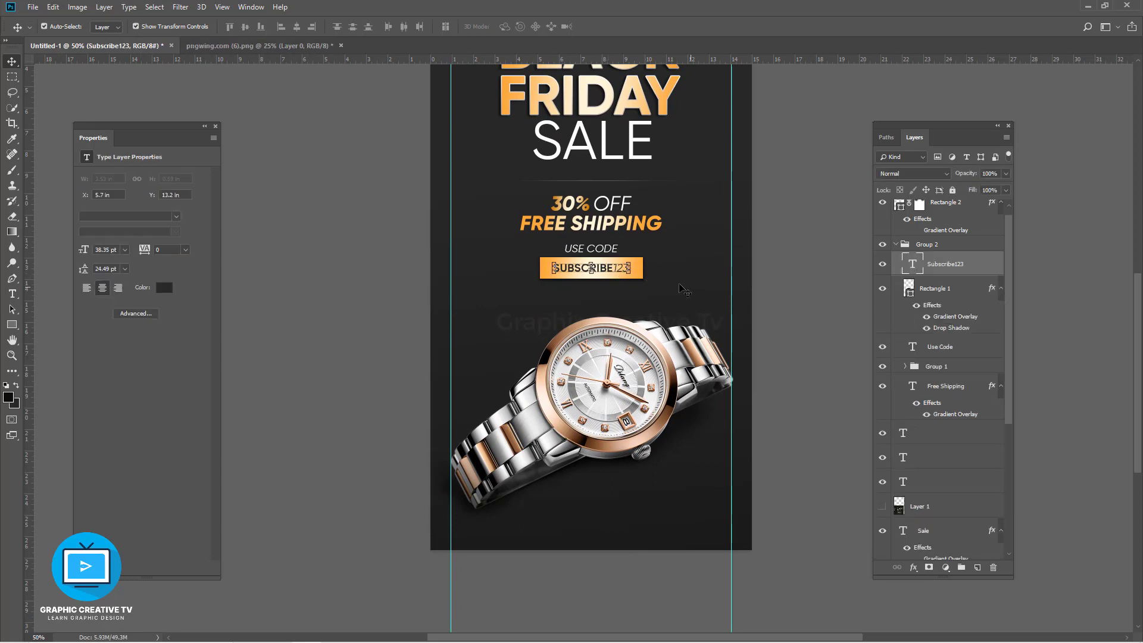
click(629, 274)
click(896, 247)
click(920, 264)
shift+click(937, 292)
key(ctrl+j)
key(ctrl+shift+Down)
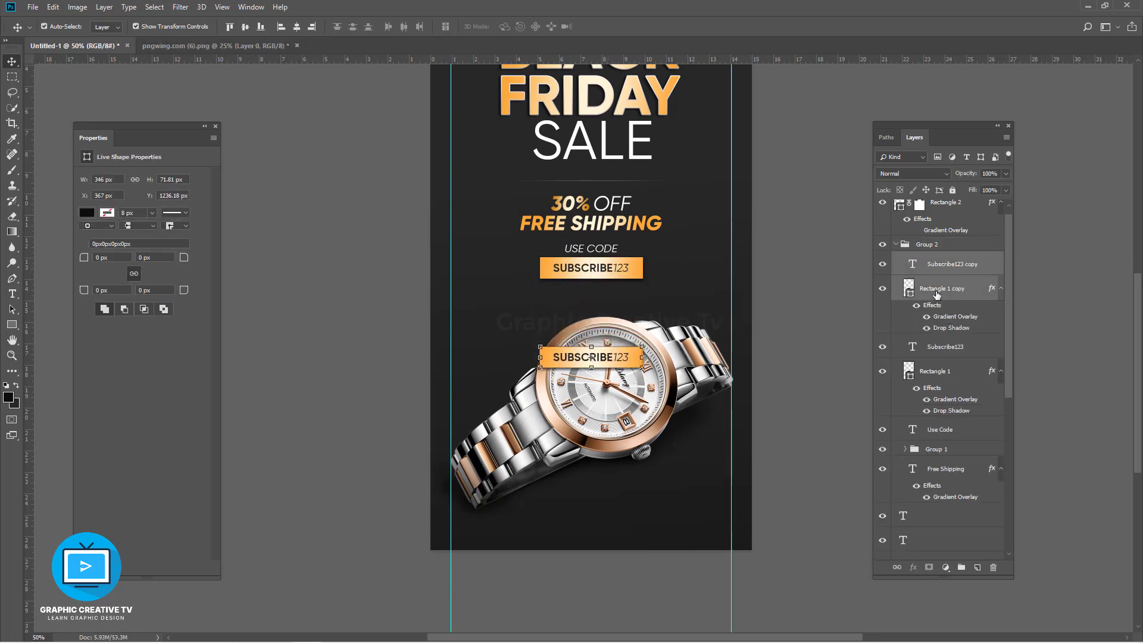
key(shift+Down)
key(shift+Down)
key(shift+Up)
key(shift+Down)
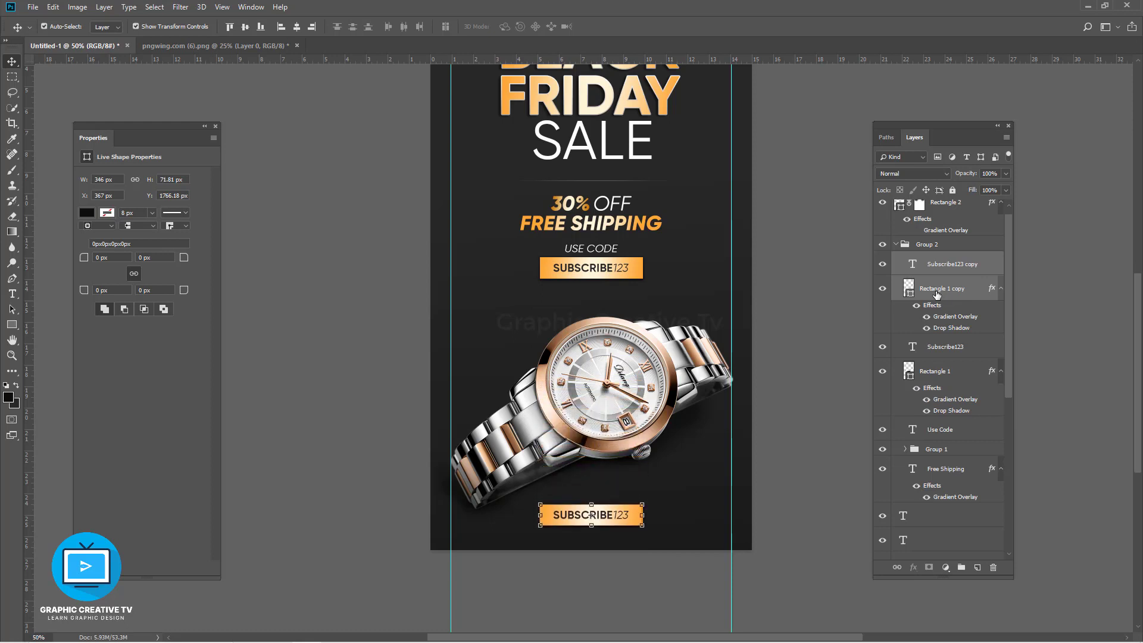
Step: Round the copied rectangle's corners to 25 px and replace its text with ORDER NOW
click(782, 367)
click(639, 514)
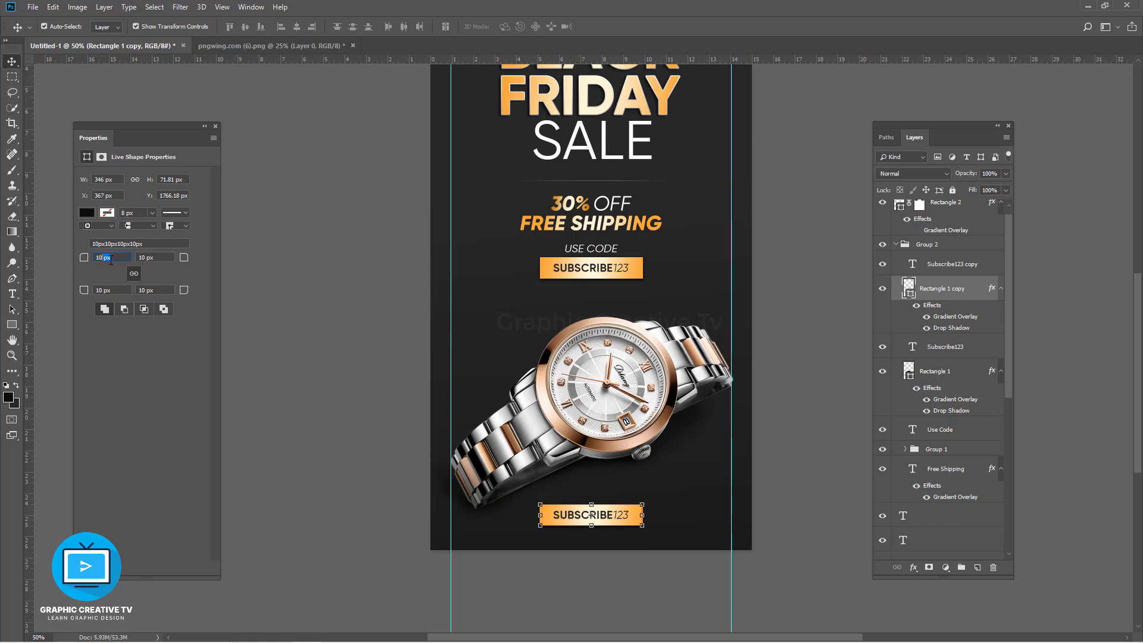
click(620, 517)
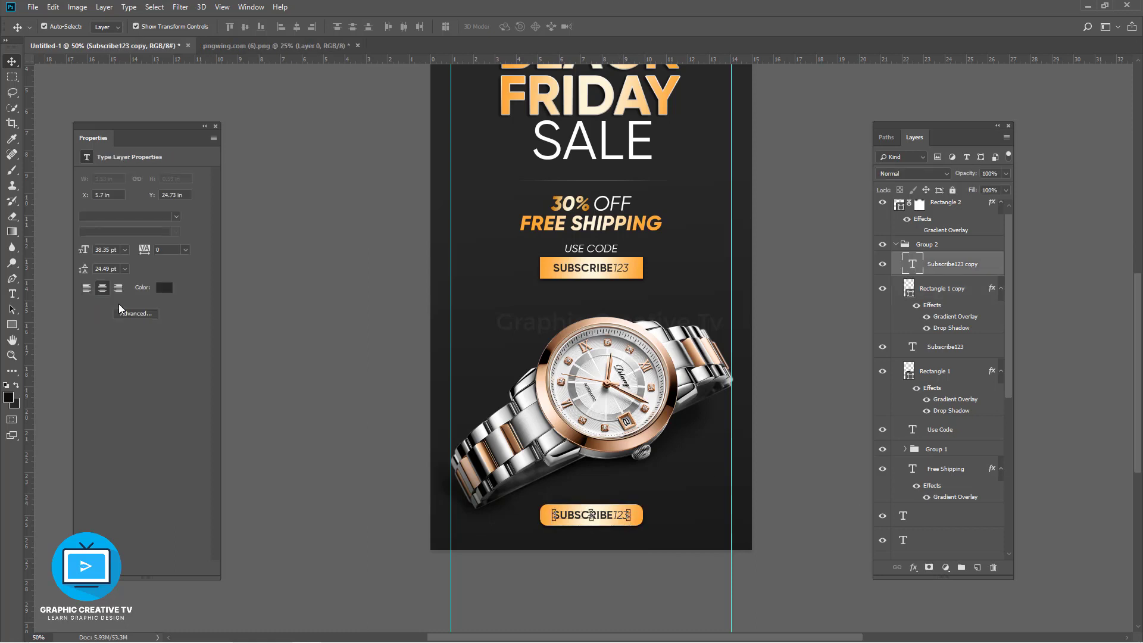
click(12, 294)
click(630, 514)
key(BackSpace)
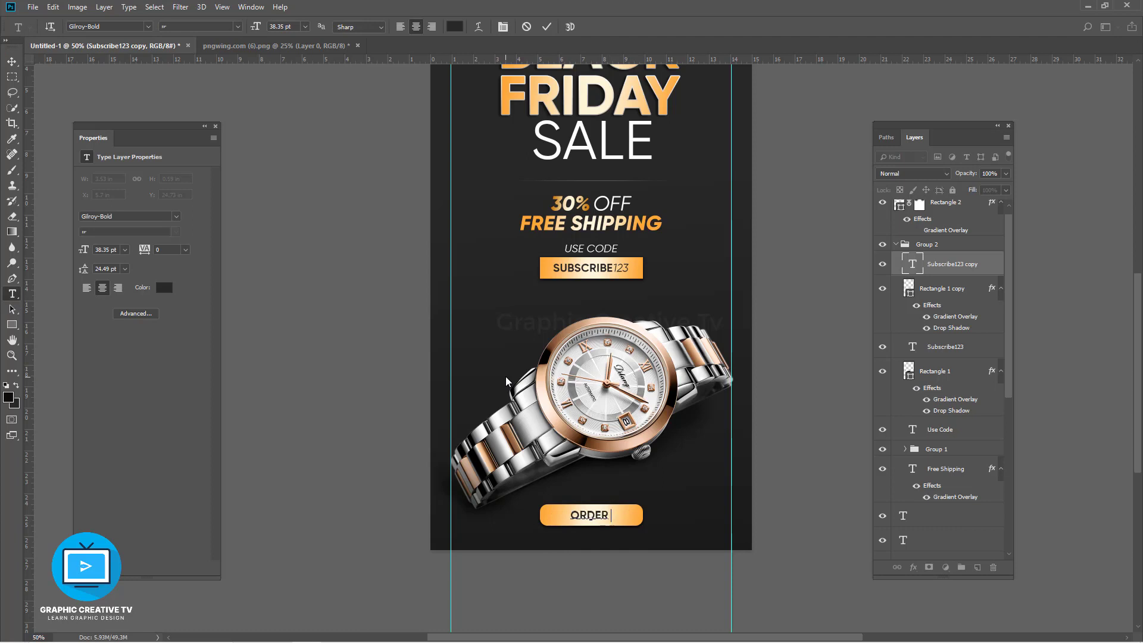
click(12, 62)
click(148, 98)
Step: Narrow the ORDER NOW rectangle equally from both sides to about 271 px wide
click(547, 517)
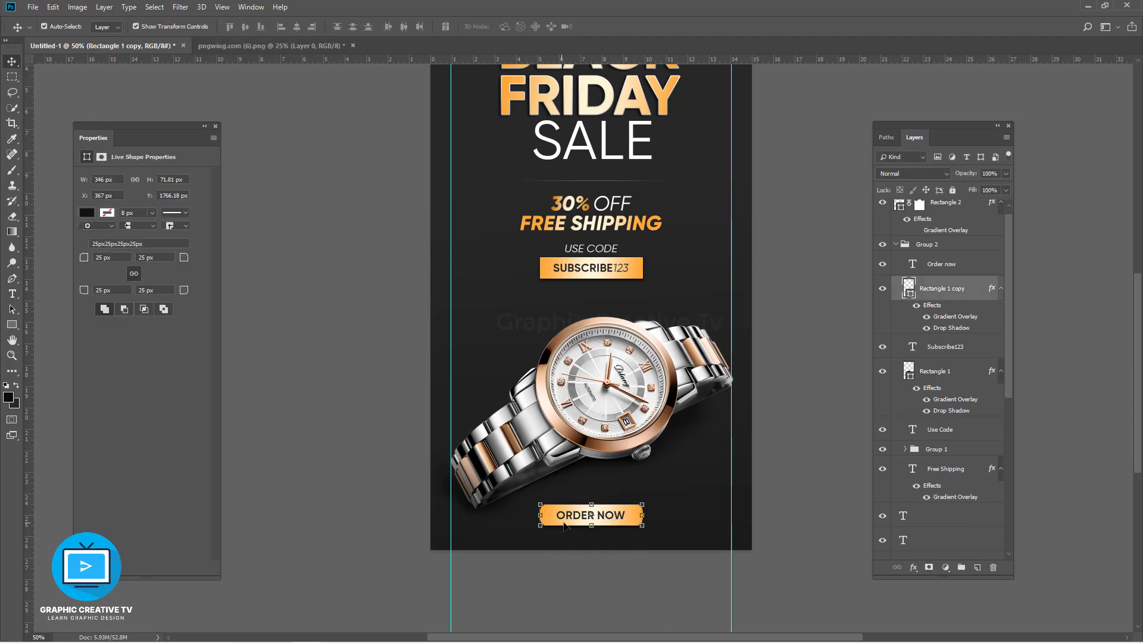
drag(540, 515, 551, 516)
drag(642, 515, 631, 515)
key(Return)
click(653, 540)
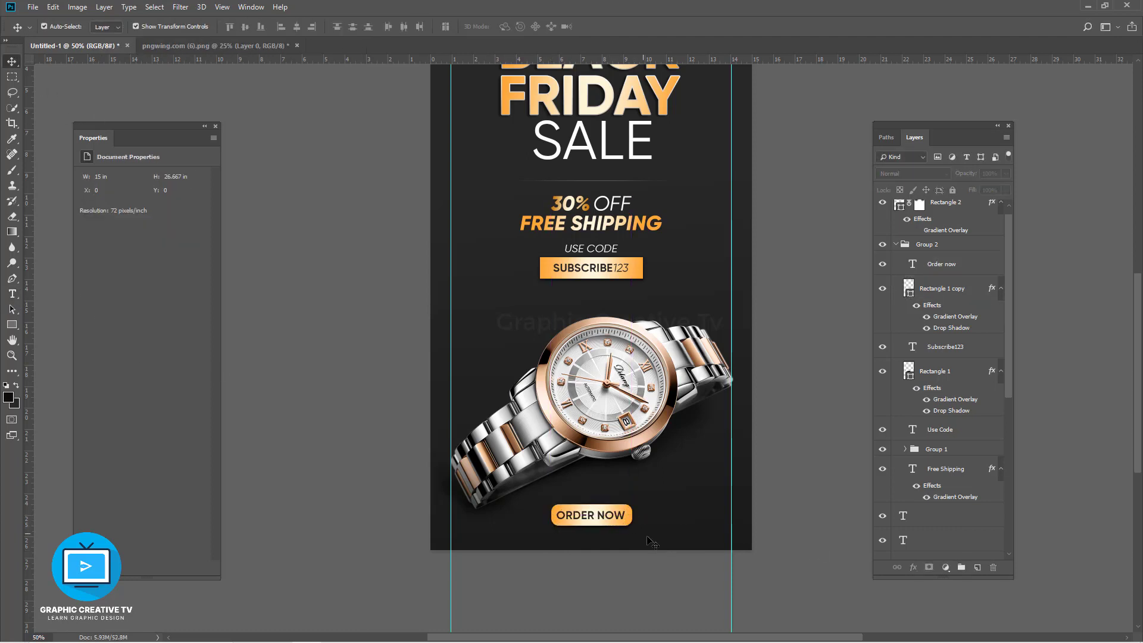
Step: Hide the Gradient Overlay and Drop Shadow effects on the ORDER NOW rectangle
click(628, 522)
click(927, 316)
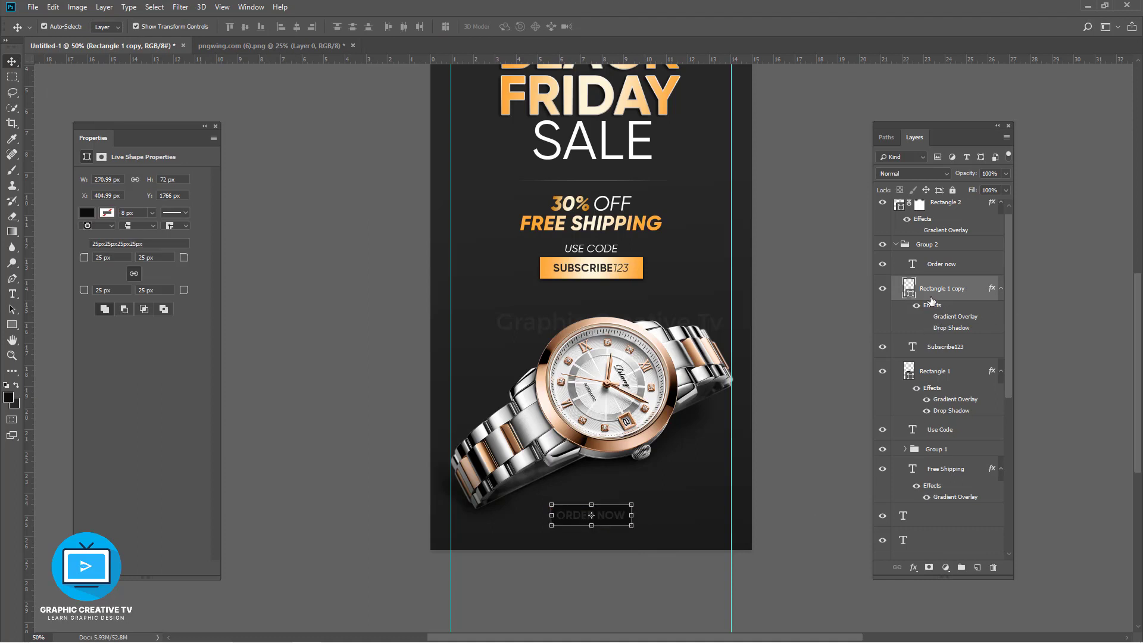
Step: Fill the ORDER NOW rectangle with white and set its corner radius to 36 px
double_click(908, 288)
click(665, 413)
click(638, 262)
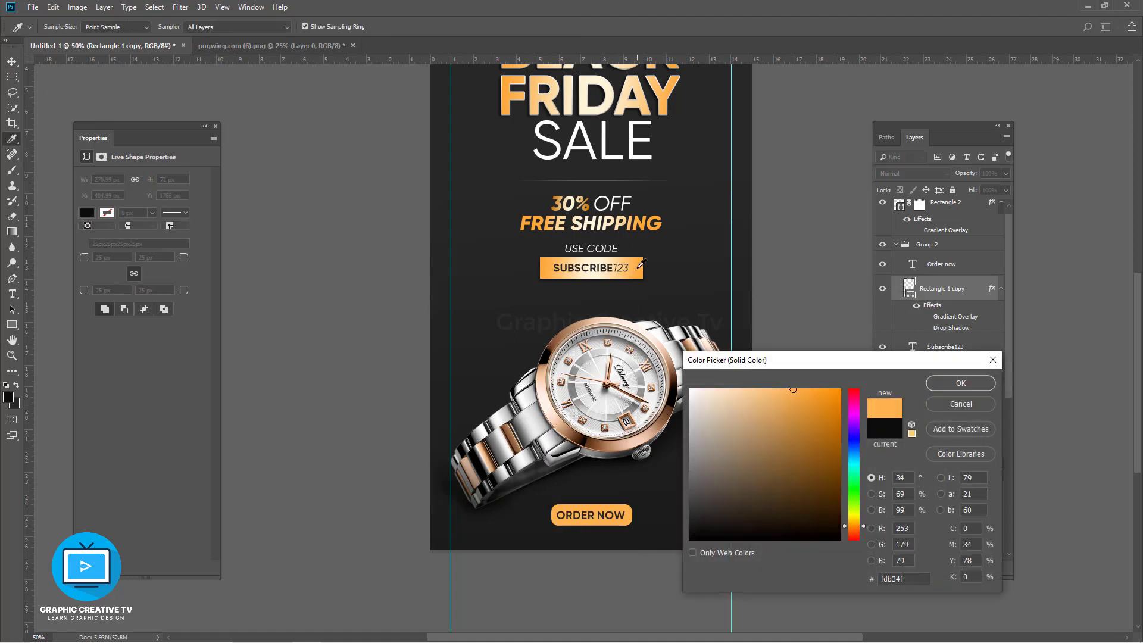
click(689, 389)
click(960, 383)
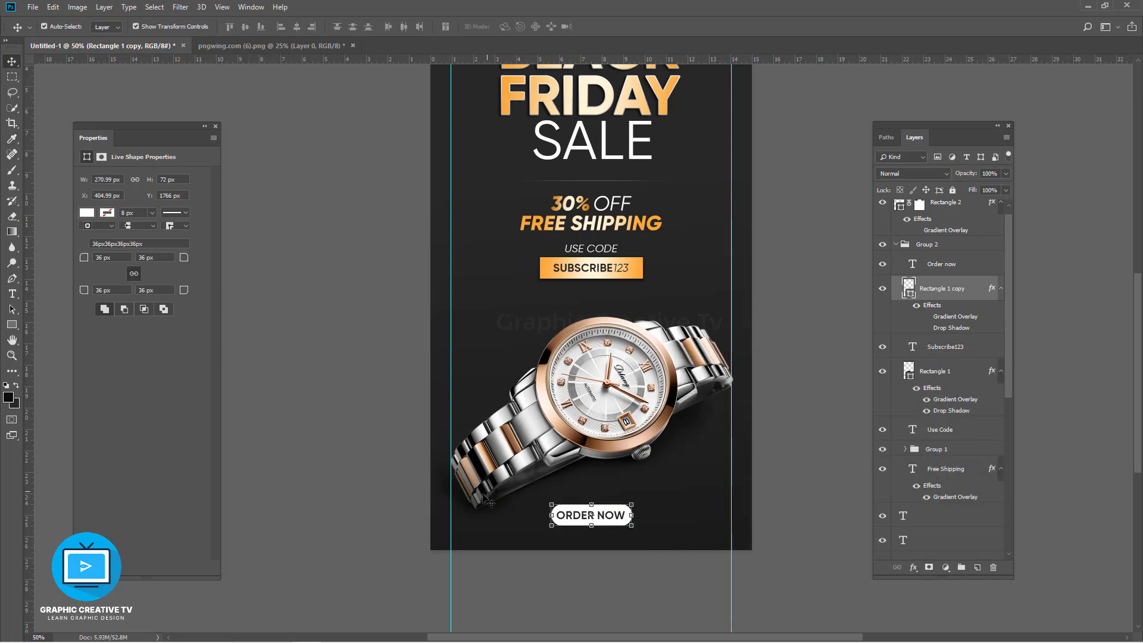
click(782, 475)
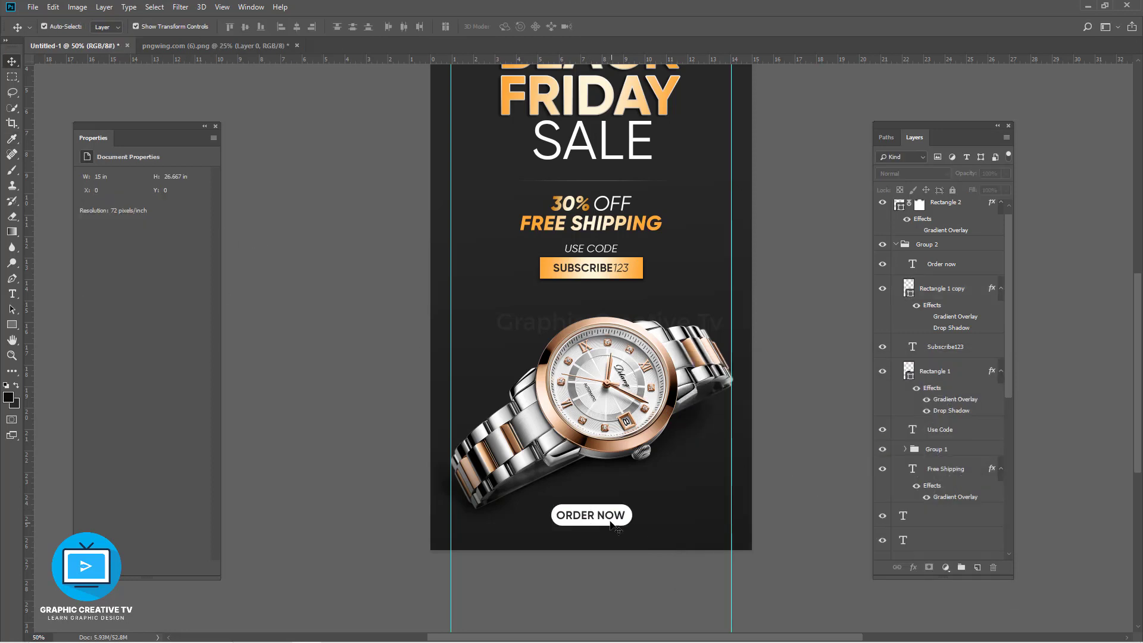
Step: Shrink the ORDER NOW text to about 33 pt and center it horizontally on its white rectangle
click(621, 517)
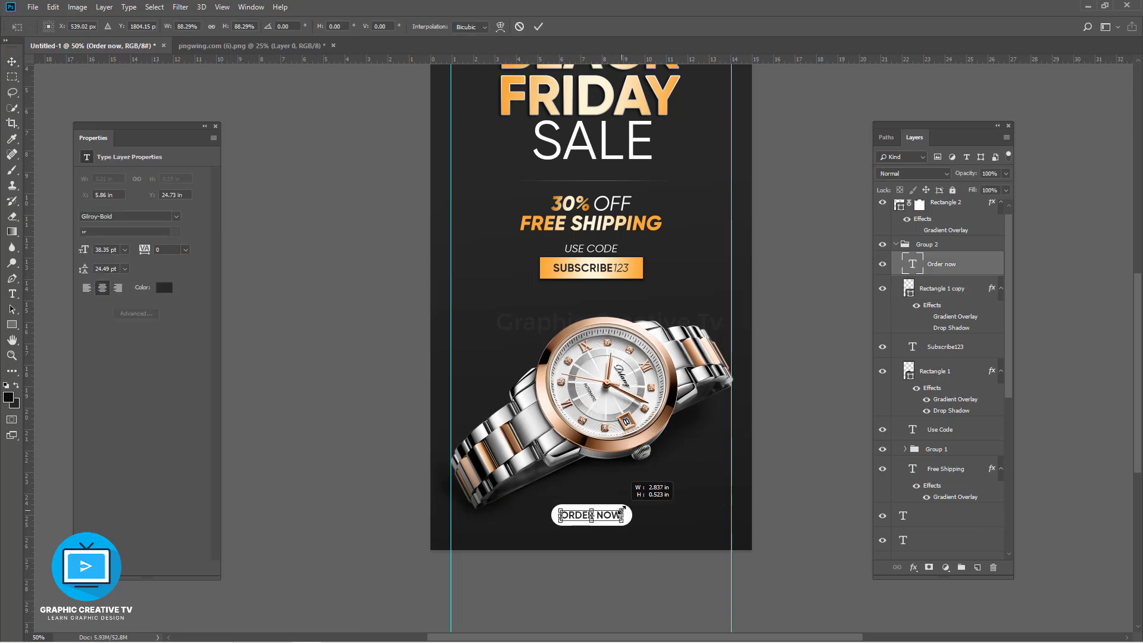
shift+click(932, 290)
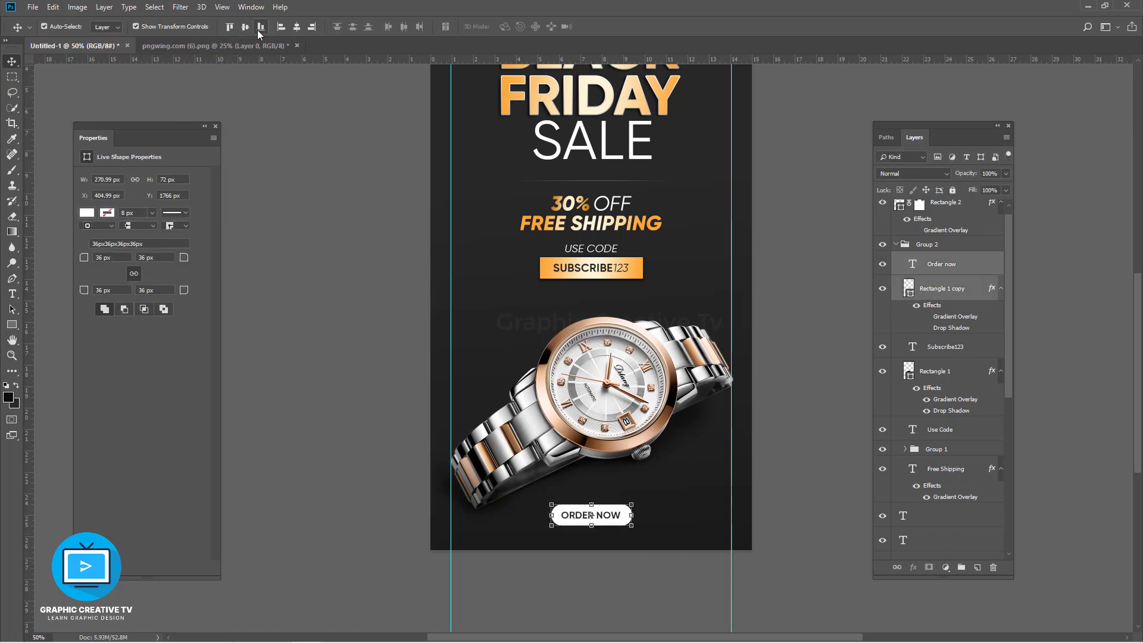
click(299, 27)
click(814, 238)
Step: Group the ORDER NOW text with its rectangle, center the group horizontally on the canvas, and clear the selection
shift+click(933, 286)
key(ctrl+g)
key(ctrl+a)
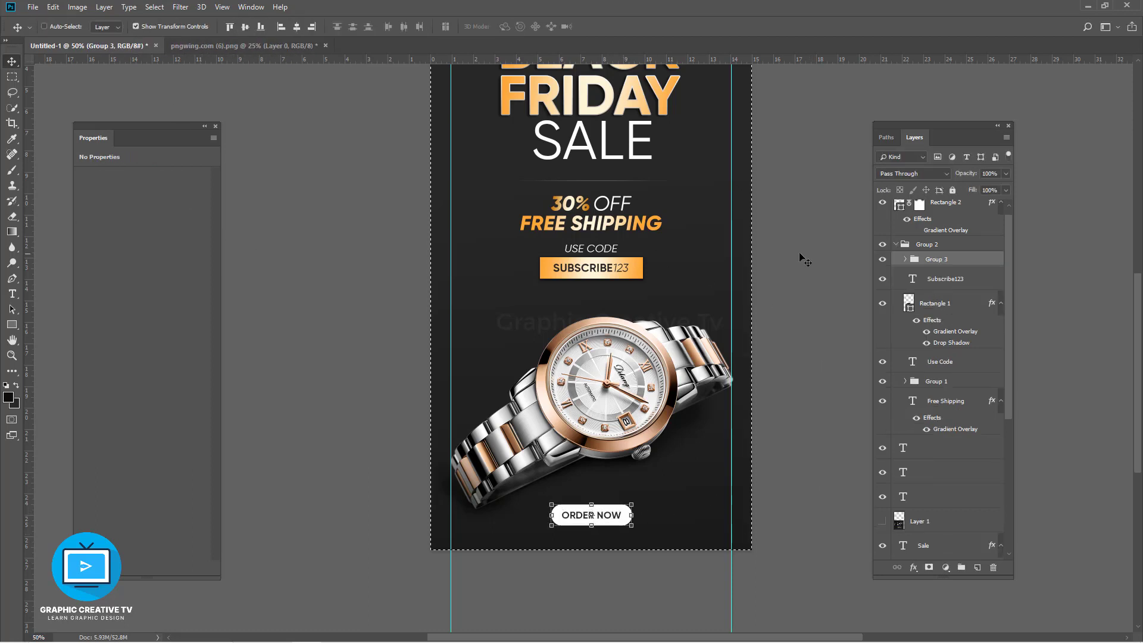
click(296, 27)
click(803, 369)
click(627, 517)
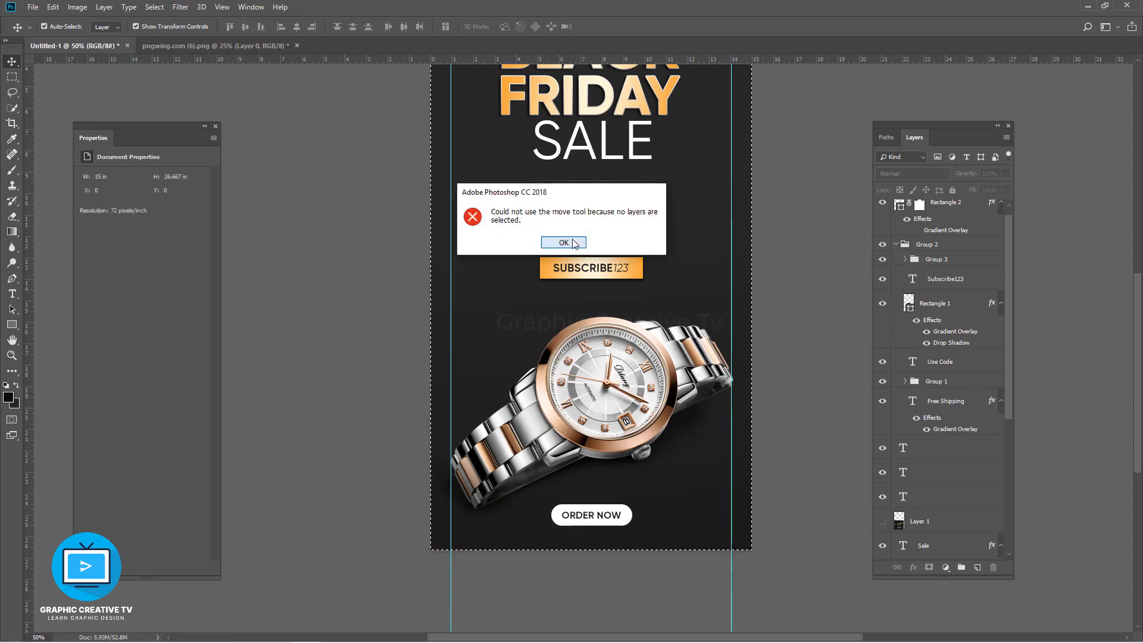
click(573, 241)
key(ctrl+d)
Step: Show the Drop Shadow effect on the ORDER NOW rectangle
click(624, 519)
click(936, 343)
click(795, 378)
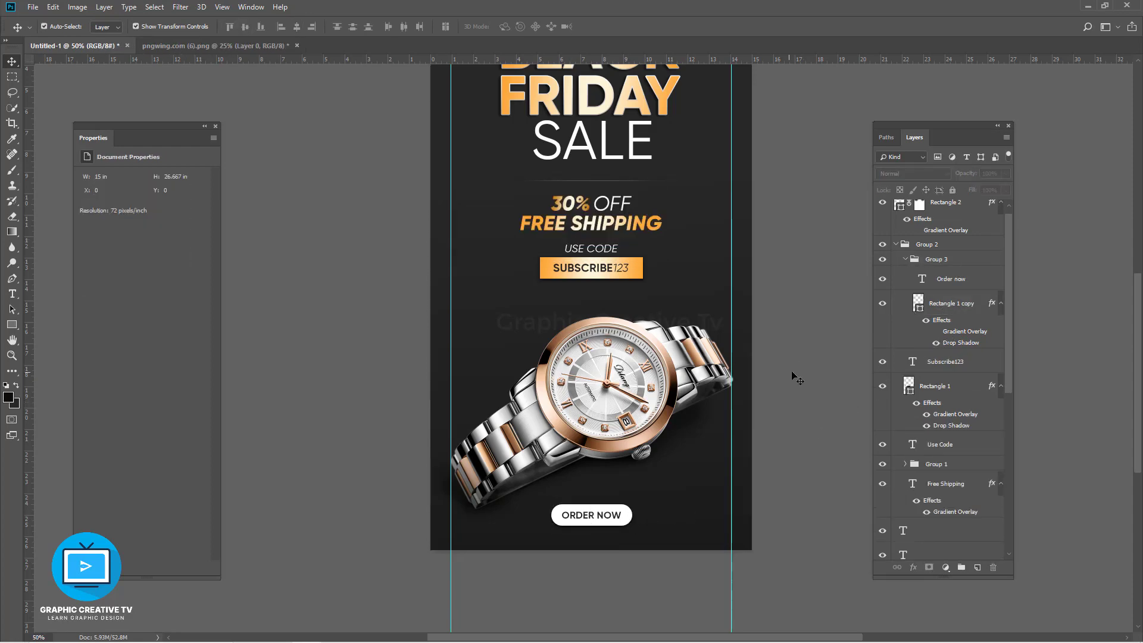
Step: Enlarge the watch image slightly to about 38% scale and shift it up a little
drag(794, 276, 801, 342)
click(662, 475)
drag(742, 384, 748, 379)
mouse_move(681, 431)
mouse_down()
mouse_move(678, 417)
mouse_move(681, 426)
mouse_up()
key(Return)
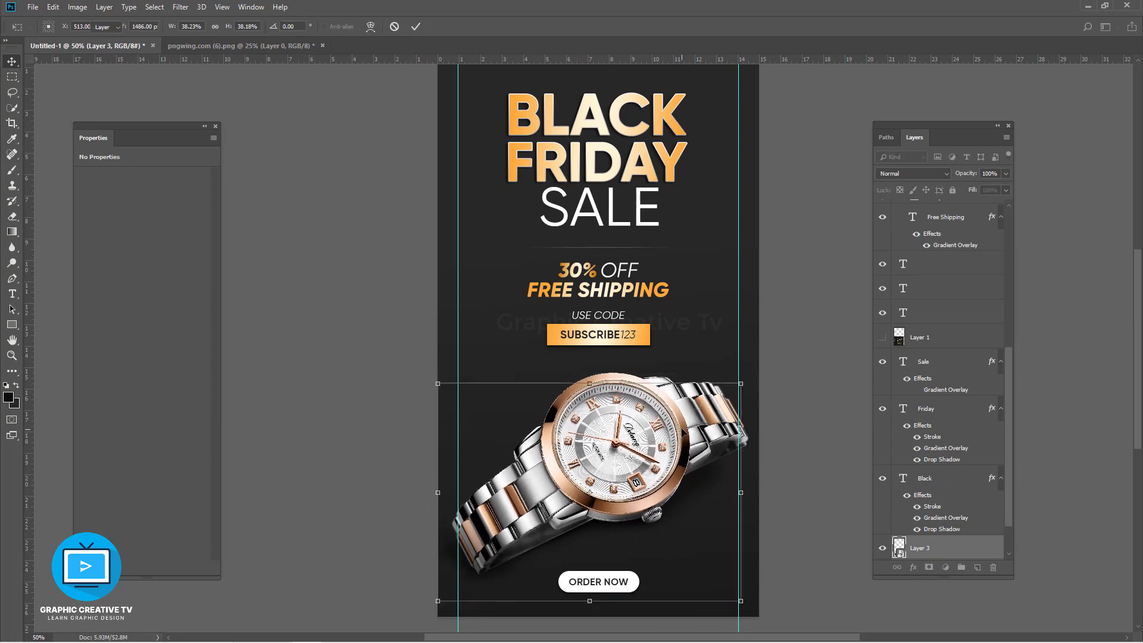
click(816, 285)
Step: Nudge the FRIDAY and SALE lines down together to open a little space below BLACK
key(ctrl+minus)
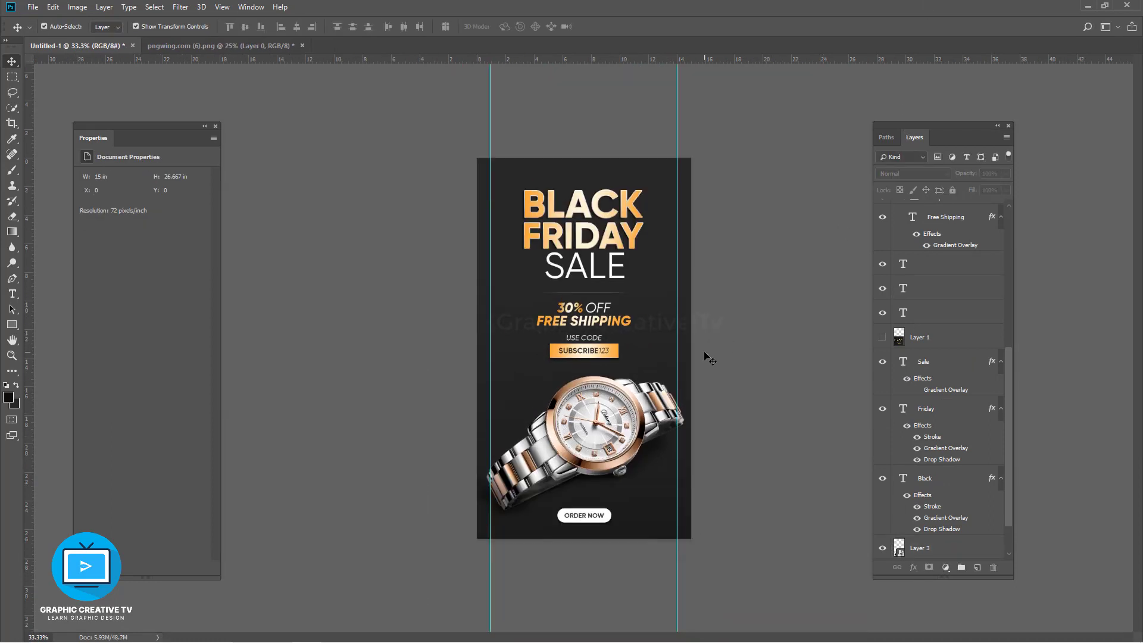
ctrl+click(604, 207)
ctrl+click(611, 213)
ctrl+shift+click(613, 239)
ctrl+click(613, 277)
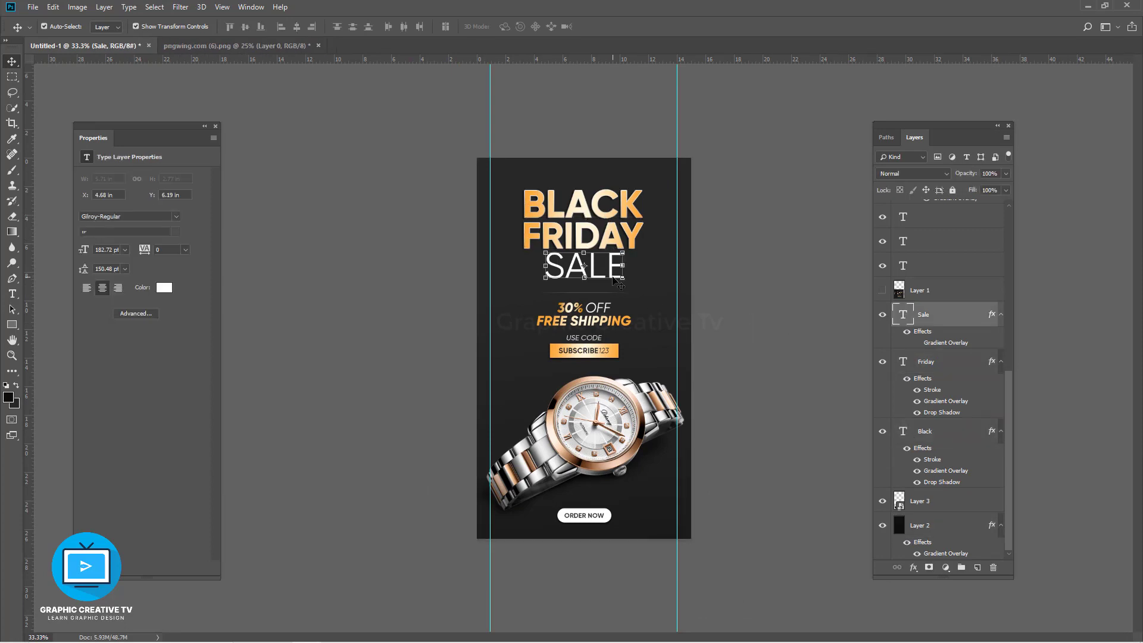
ctrl+shift+click(586, 234)
key(Down)
key(Down)
key(Down)
Step: Nudge only the SALE line slightly farther down from FRIDAY
ctrl+click(582, 272)
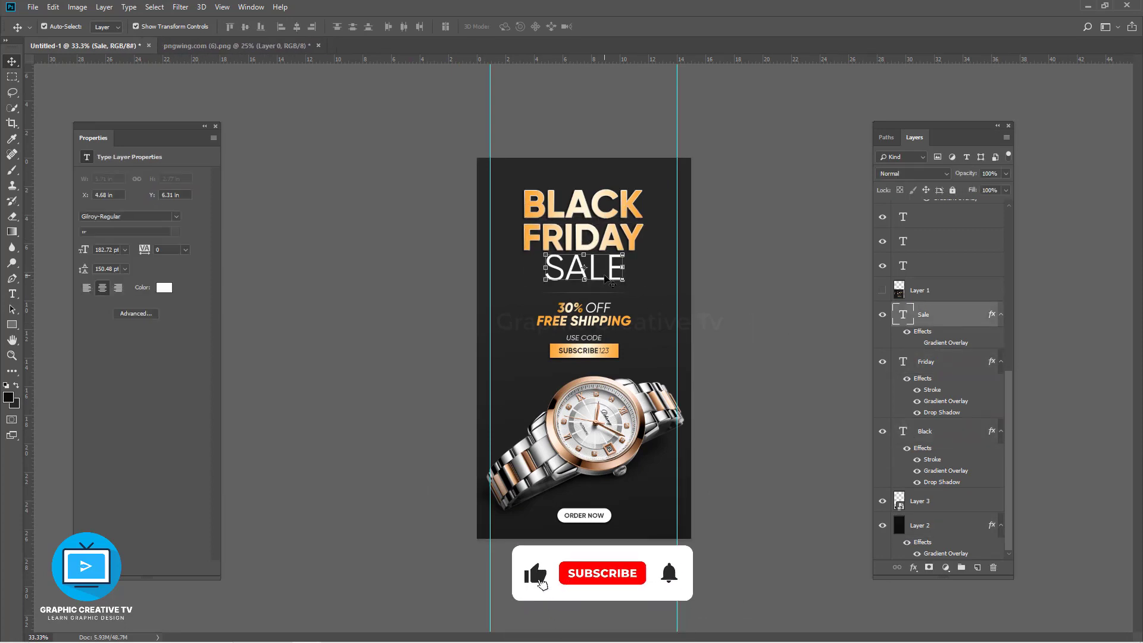
key(Down)
key(Down)
key(Down)
click(756, 316)
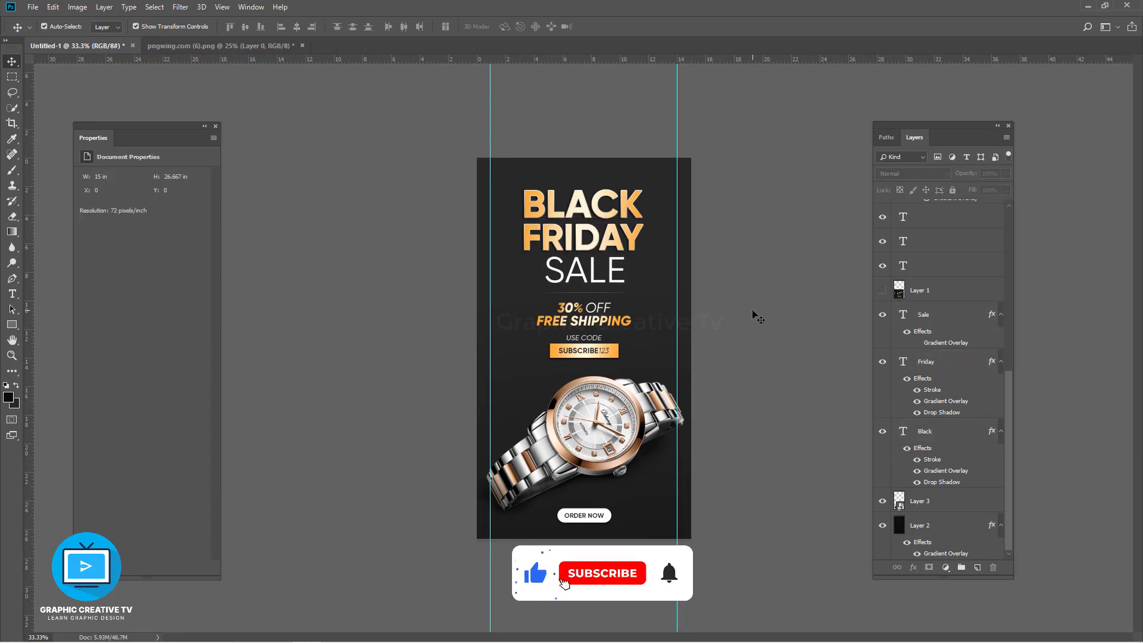
Step: Move the grouped ORDER NOW button slightly up toward the watch and hide the guides
click(600, 451)
click(601, 559)
click(599, 516)
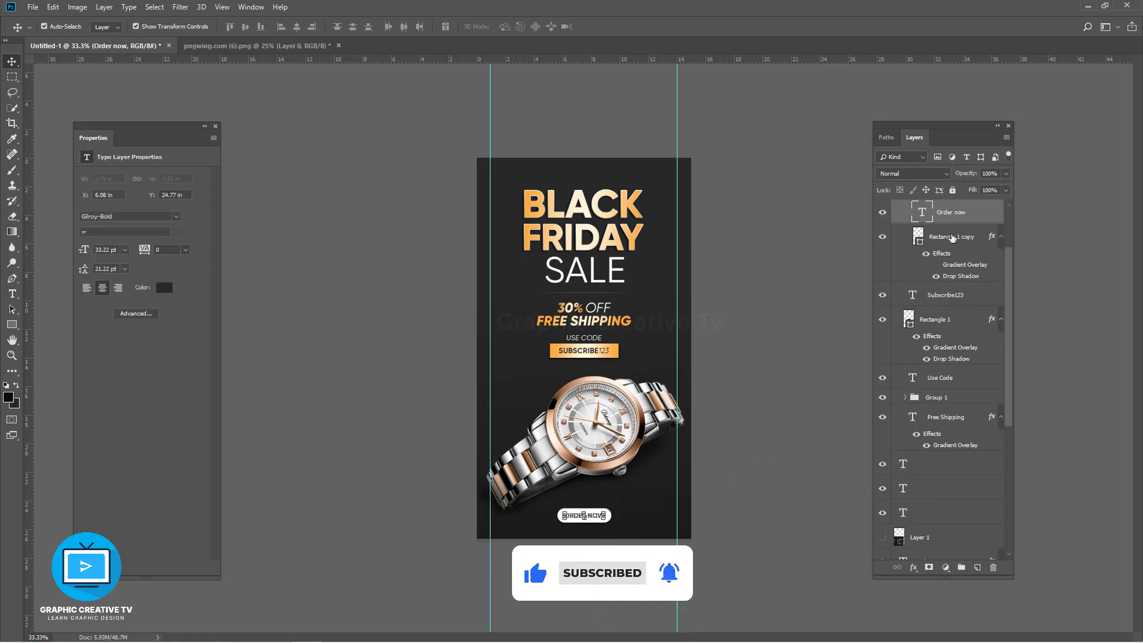
click(924, 244)
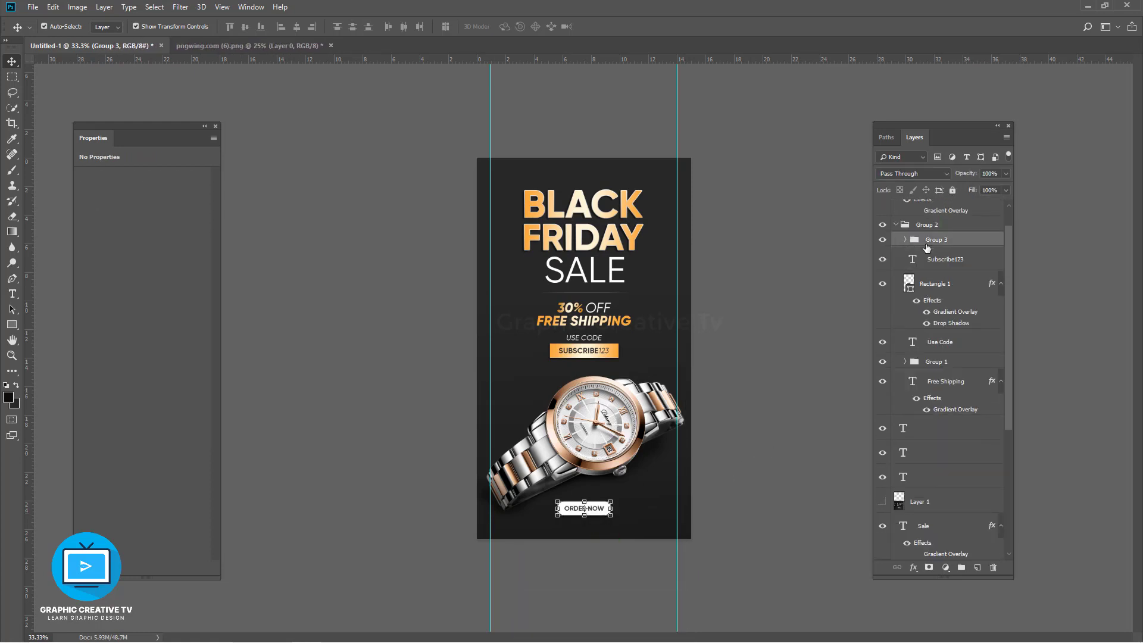
key(ctrl+h)
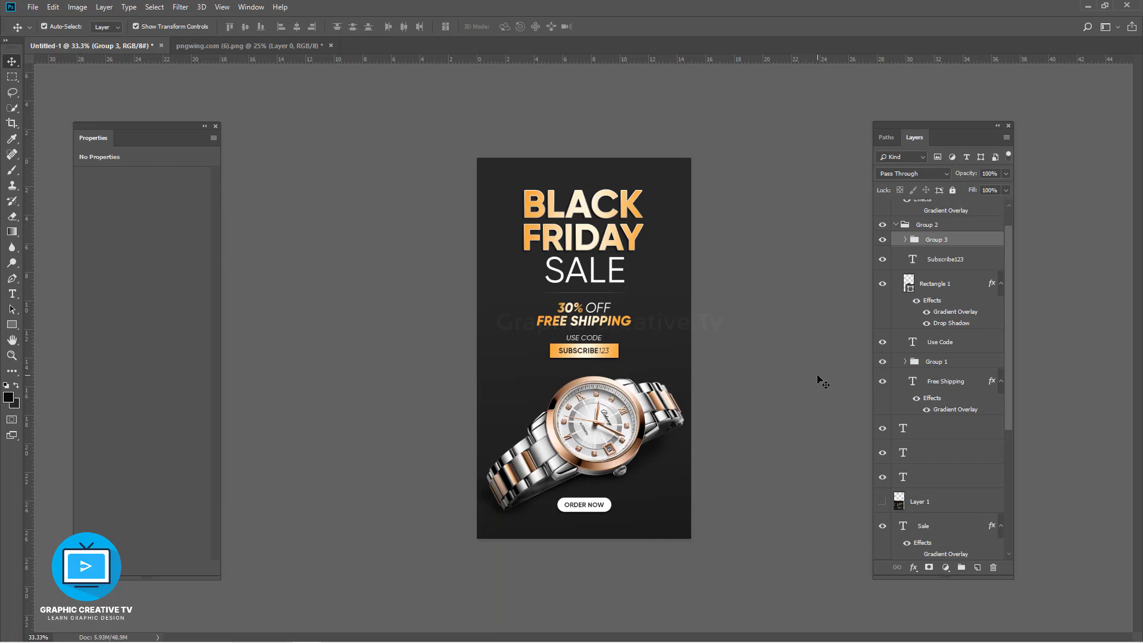
Step: Create a new empty layer directly above the dark gradient background layer, beneath the watch
click(649, 481)
click(882, 526)
click(882, 526)
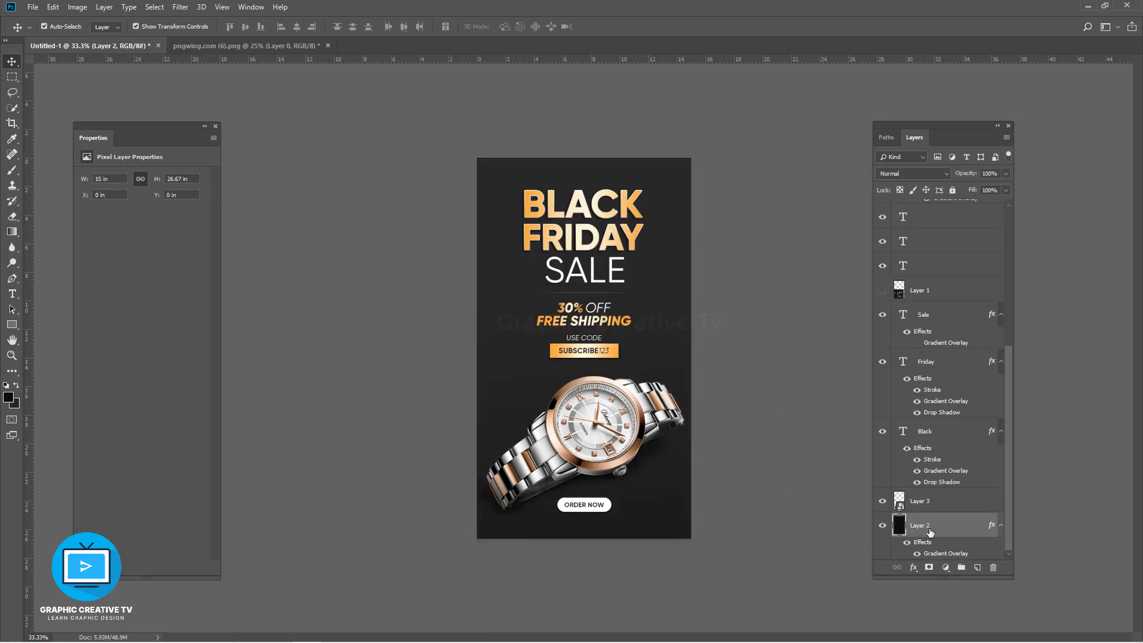
key(ctrl+shift+n)
key(Return)
Step: Darken the lower part of the background on the new layer with a soft 1000 px black brush at 30% opacity
key(b)
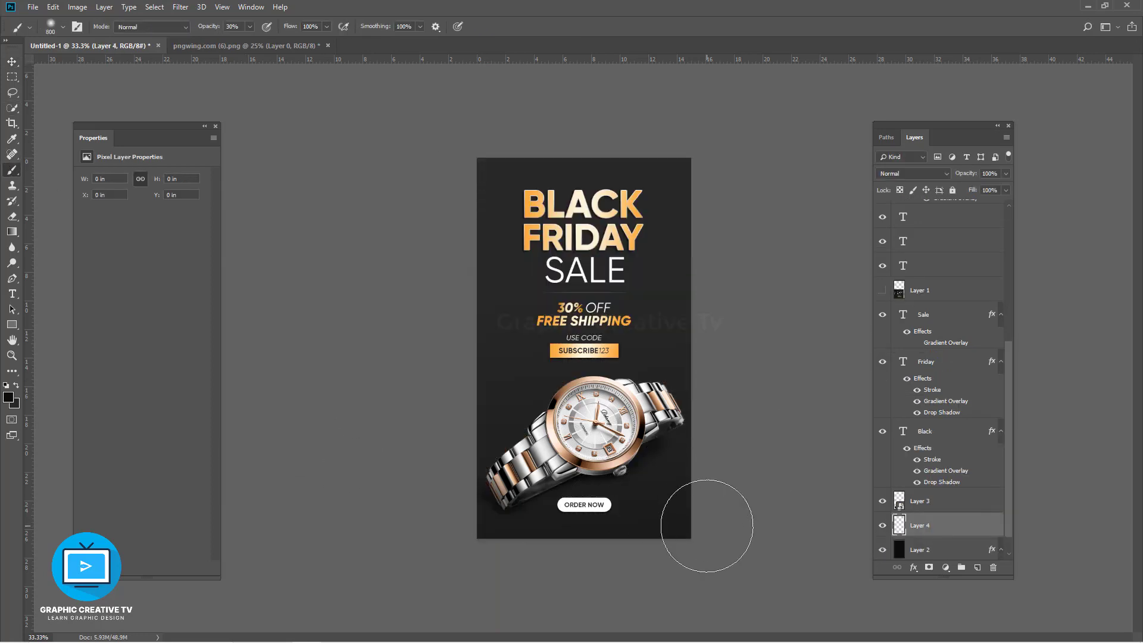
key(bracketright)
key(bracketright)
key(bracketright)
key(bracketright)
key(bracketright)
key(bracketright)
key(bracketright)
key(bracketright)
key(bracketright)
key(bracketright)
click(645, 506)
click(566, 509)
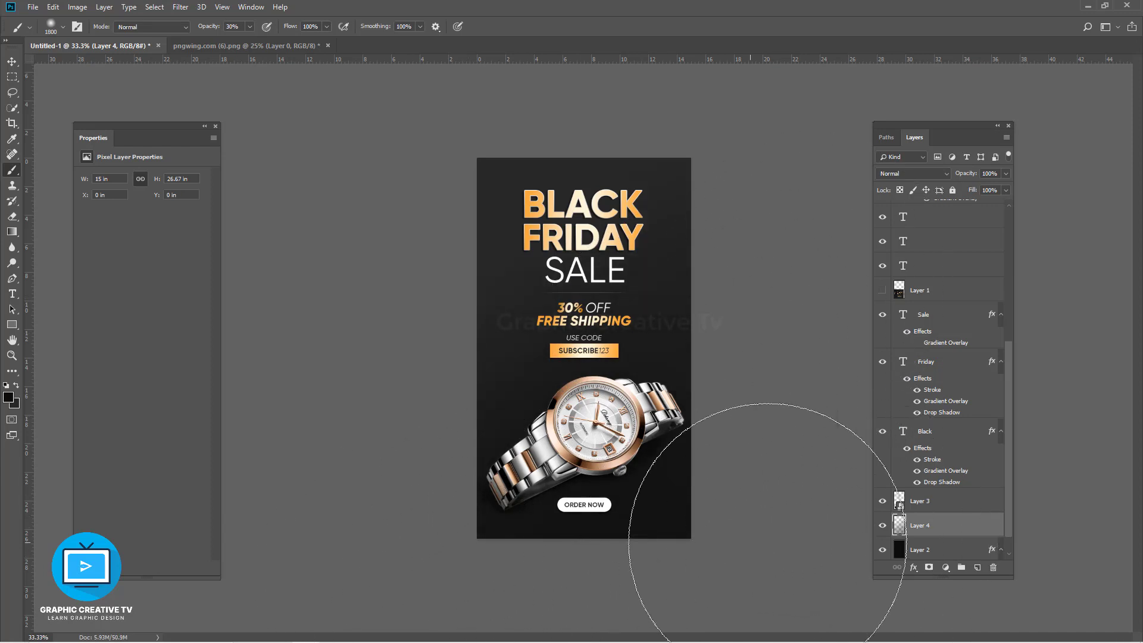
click(12, 62)
click(729, 420)
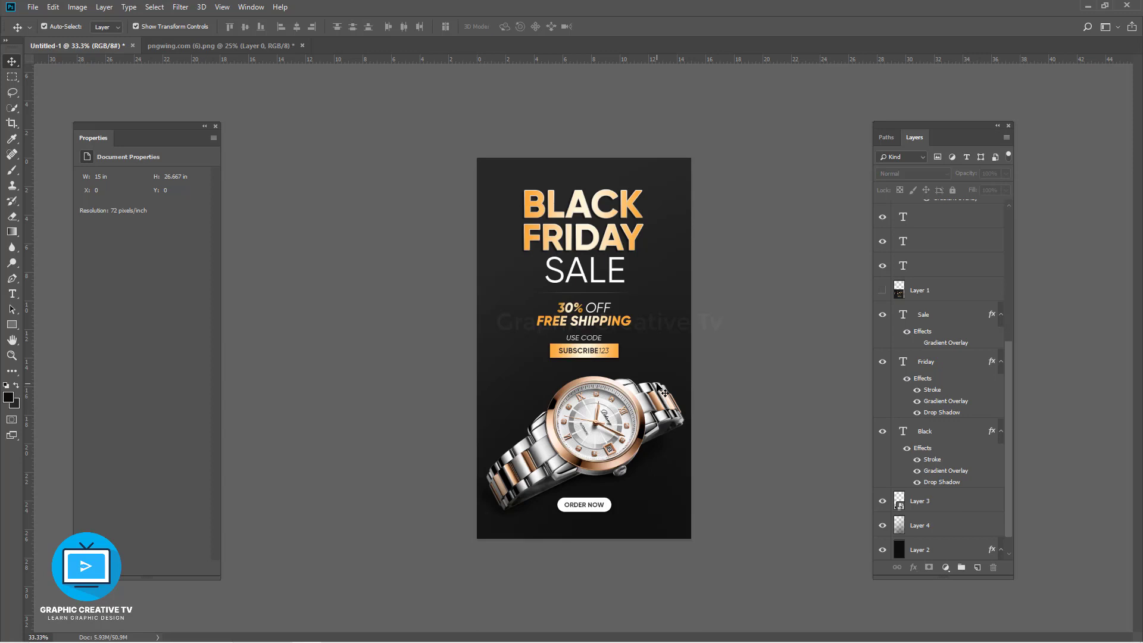
Step: Preview the finished poster in full-screen mode and change the color surrounding the canvas
key(f)
key(f)
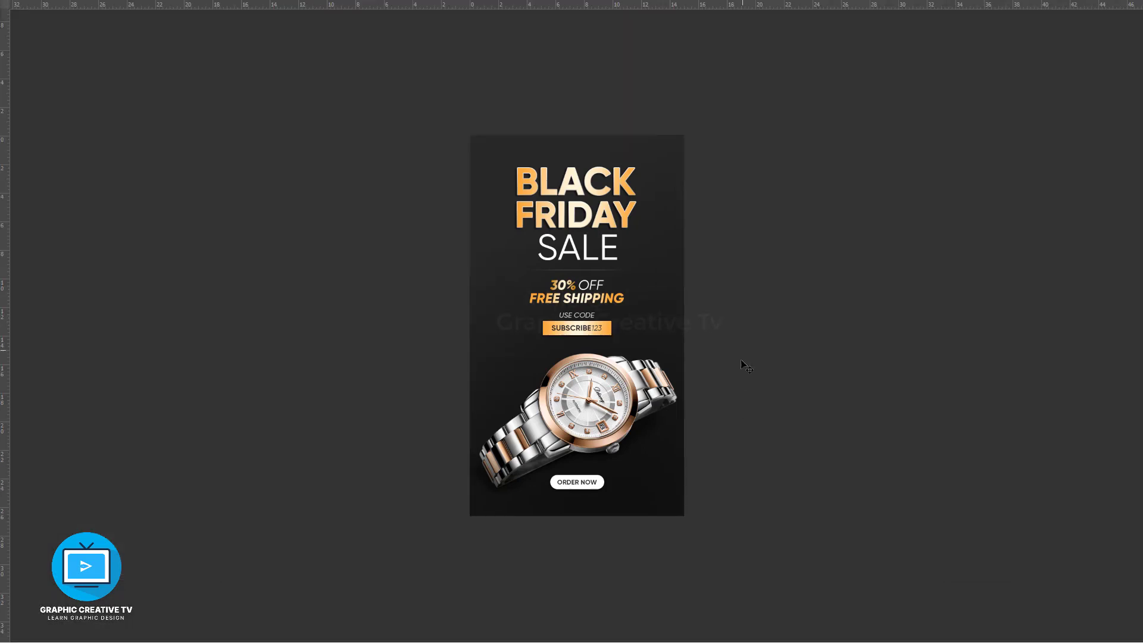
right_click(739, 305)
click(773, 350)
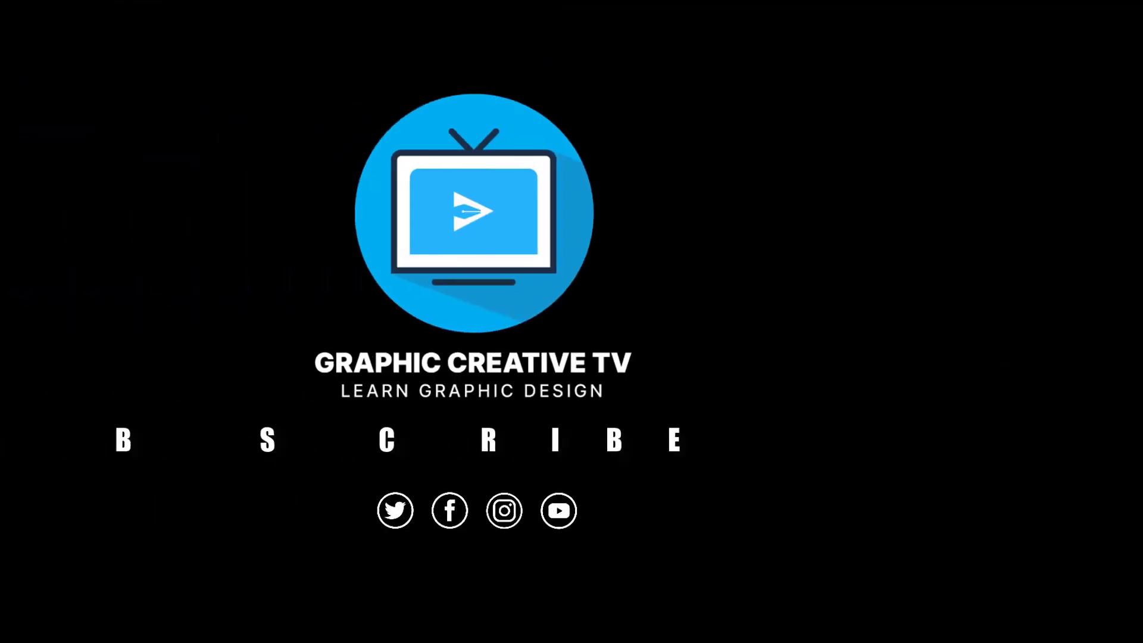